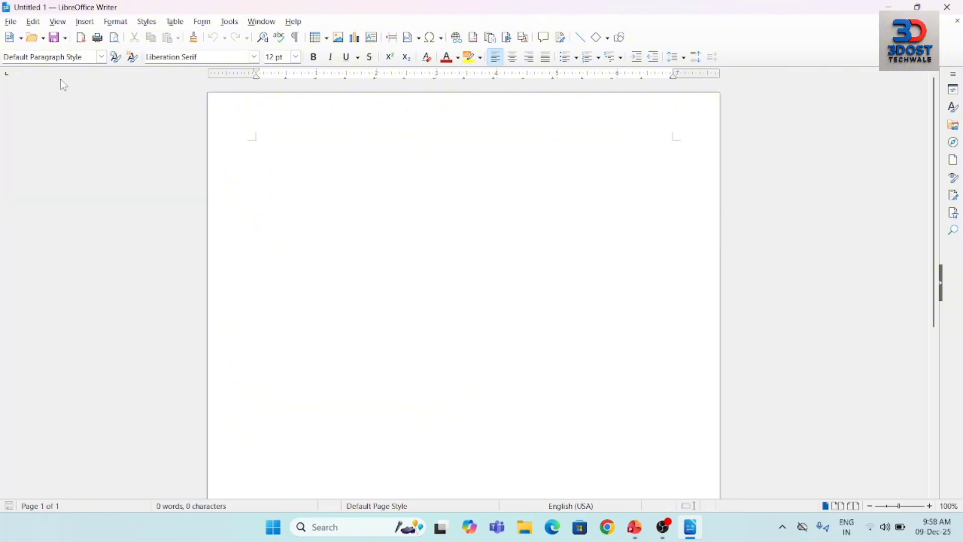
left_click(11, 22)
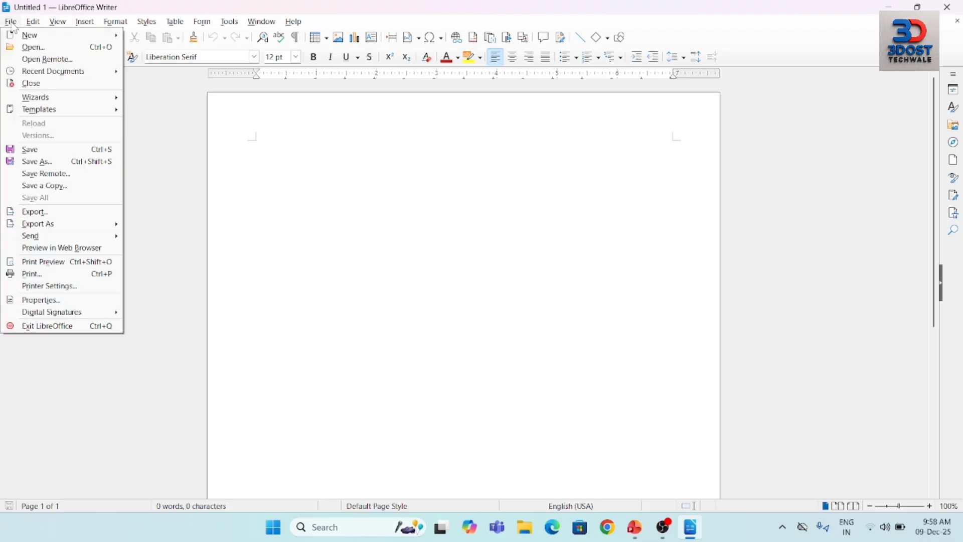
left_click(211, 198)
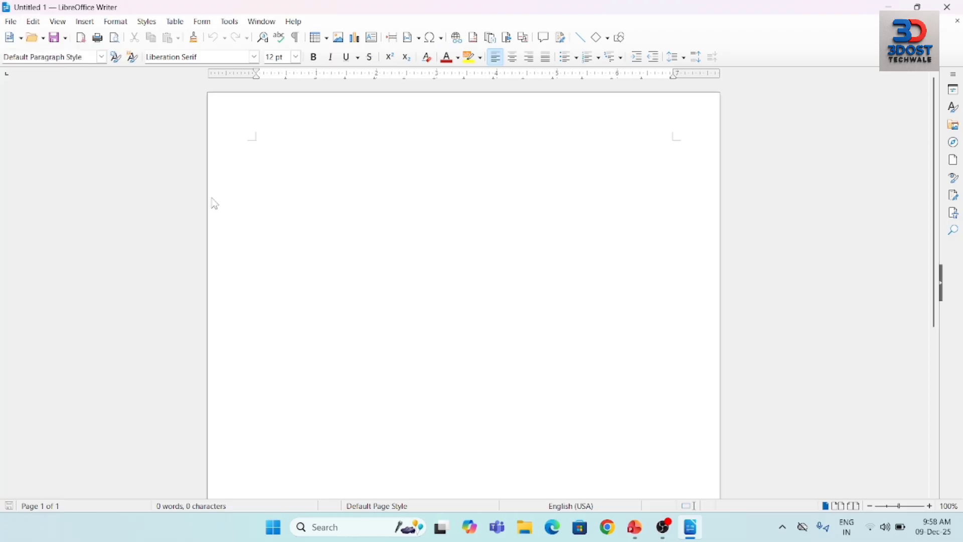
key("alt+f")
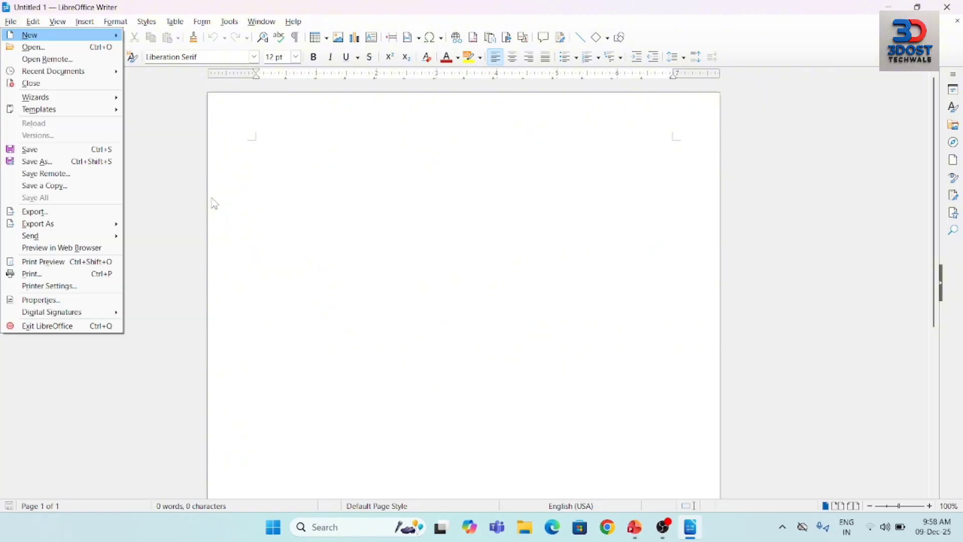
key("alt+Tab")
key("alt+Tab")
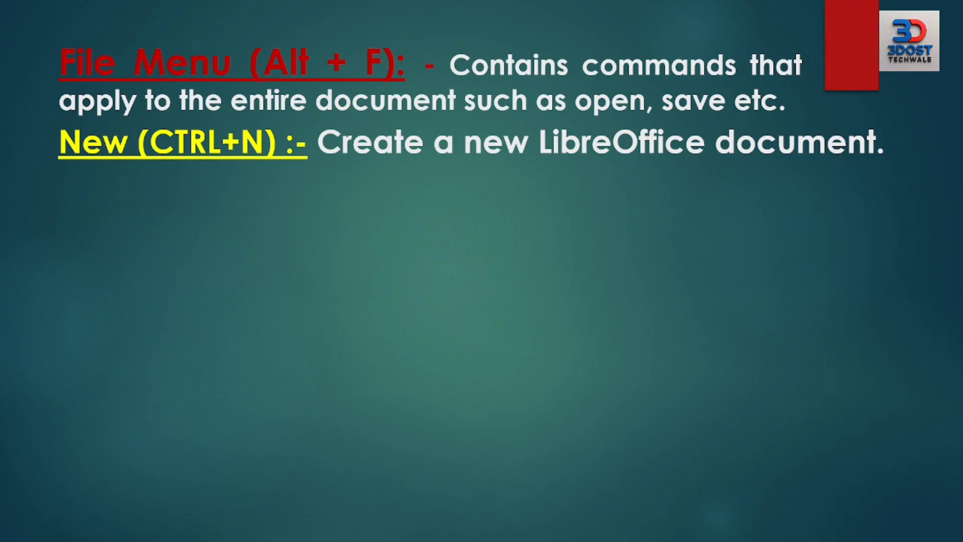
key("alt+Tab")
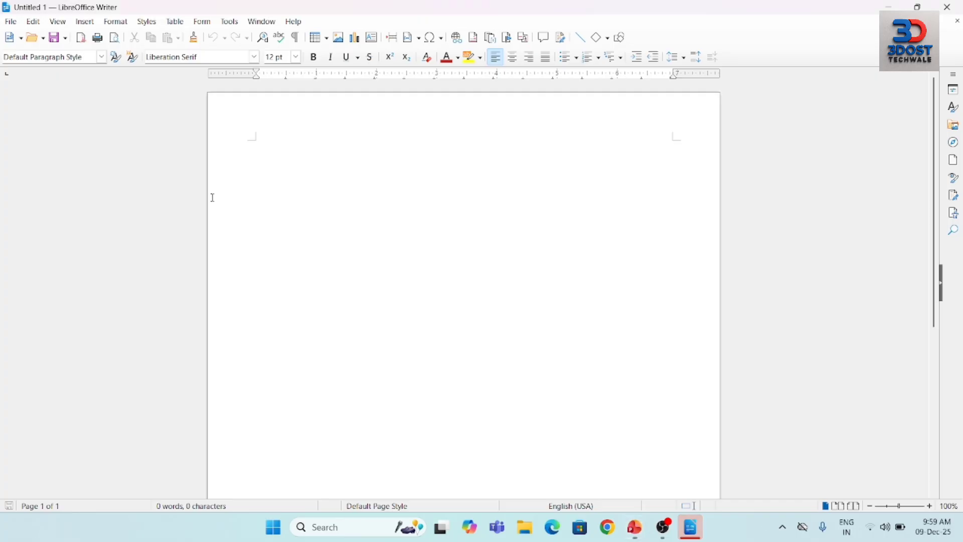
Step: Create a new blank text document alongside the open one
left_click(11, 21)
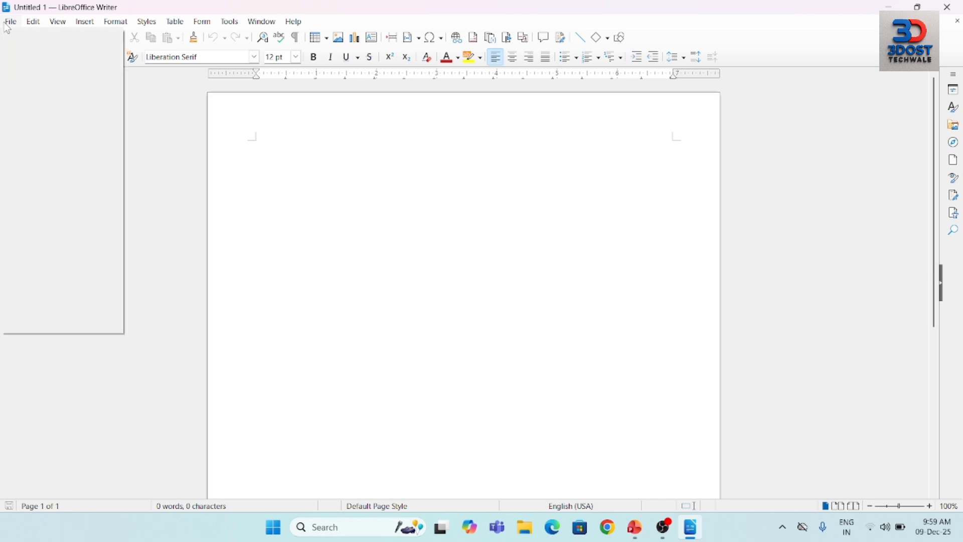
mouse_move(11, 36)
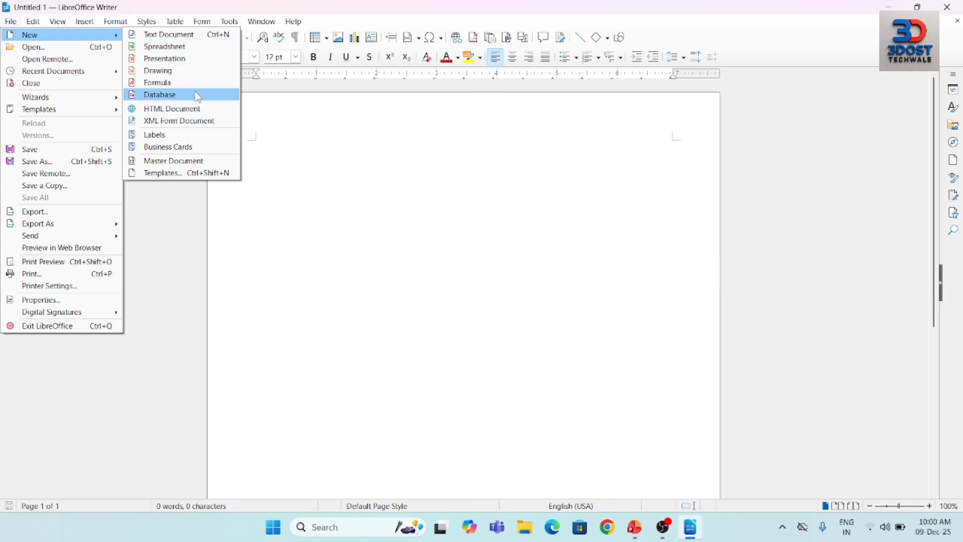
left_click(220, 22)
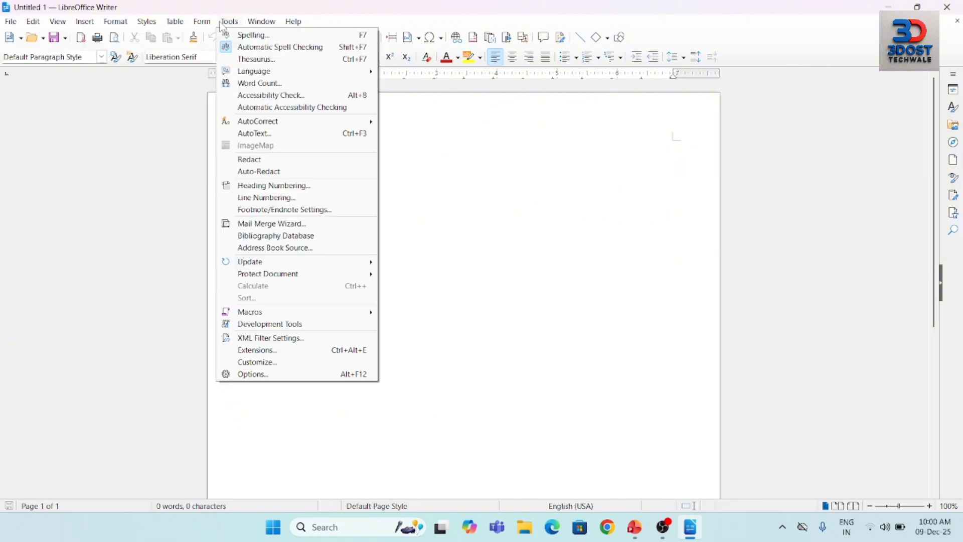
left_click(4, 22)
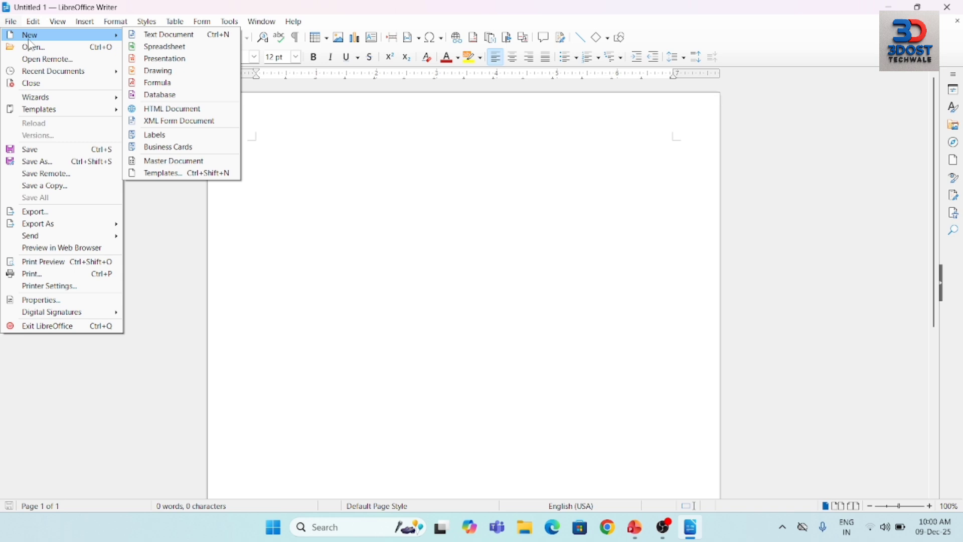
left_click(150, 36)
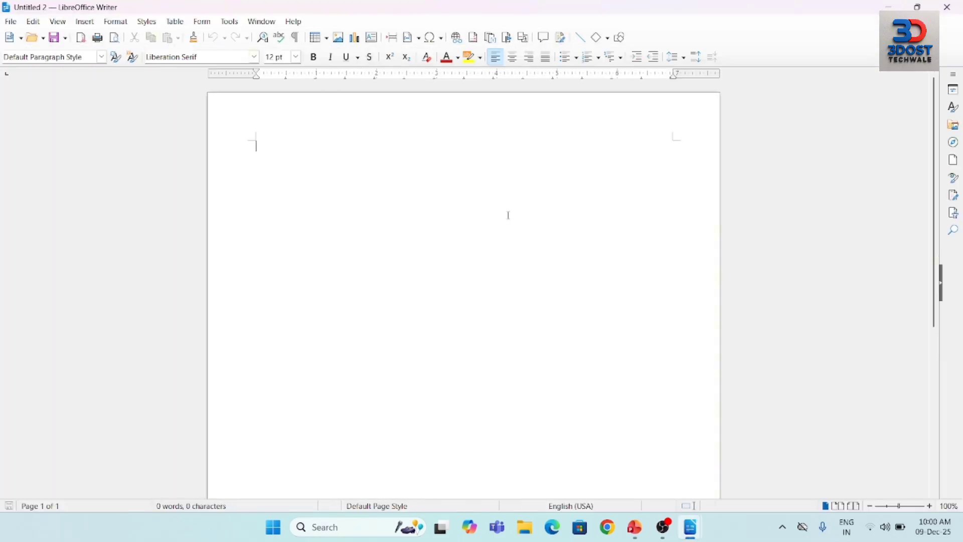
Step: Bring the second untitled document to the front and close it, returning to the first document
mouse_move(689, 529)
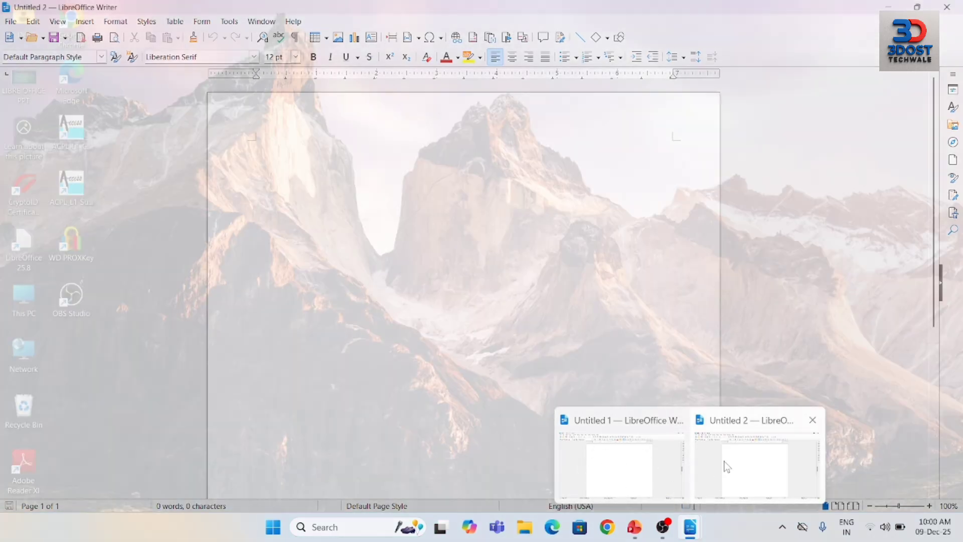
left_click(716, 466)
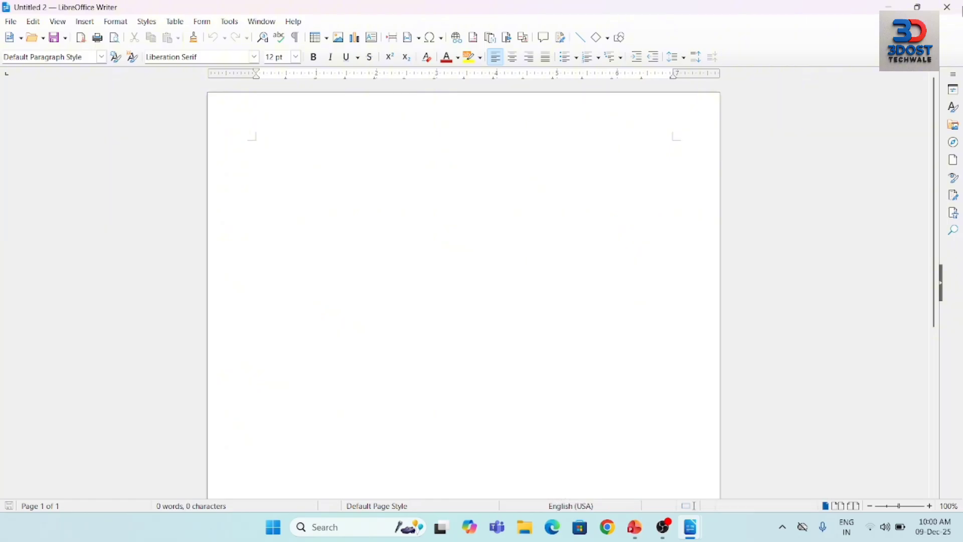
left_click(958, 6)
left_click(10, 22)
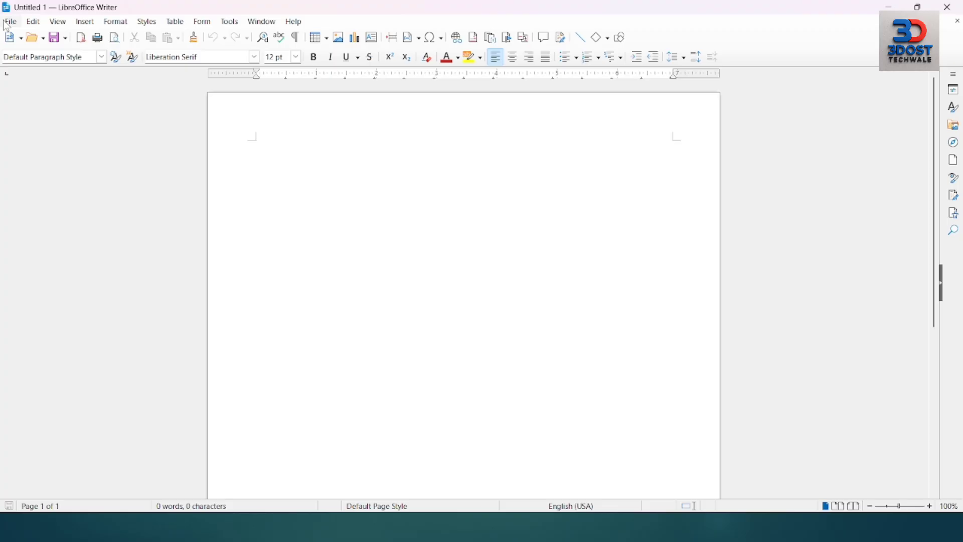
Step: Insert the dummy text with the AutoText shortcut dt, and delete the whole text again
type("dt")
key("F3")
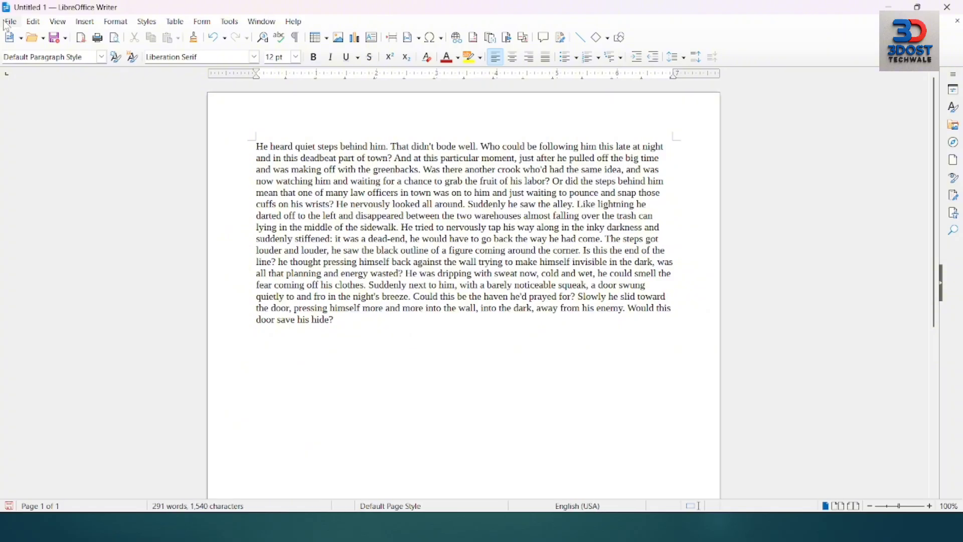
key("ctrl+a")
key("Delete")
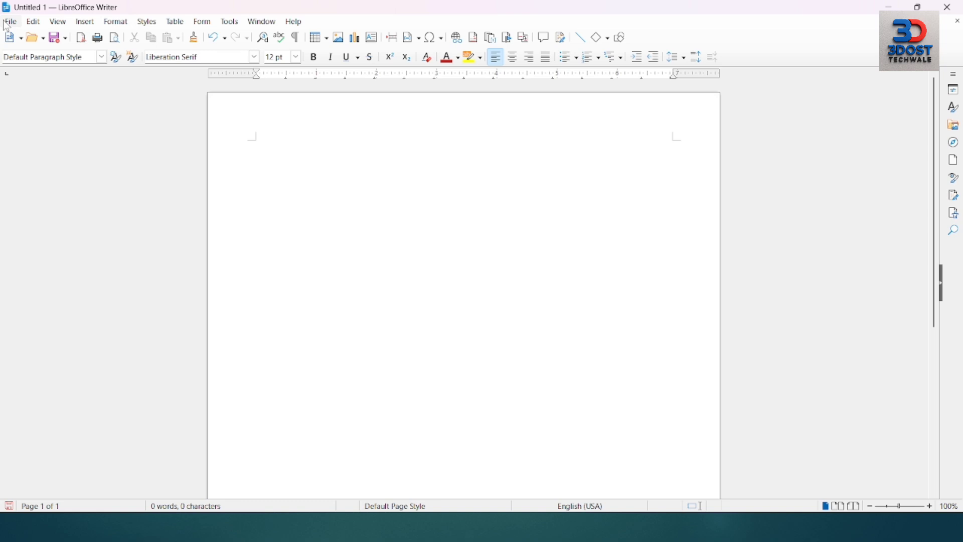
Step: Fill the blank document with the dt AutoText dummy text and save it to the Desktop as Untitled 1, an ODF Text Document
type("dt")
key("F3")
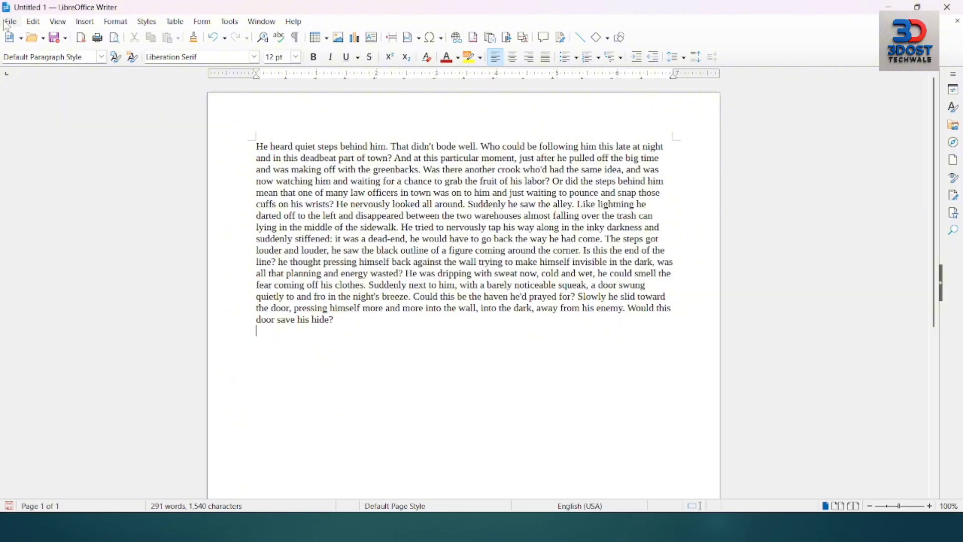
key("ctrl+s")
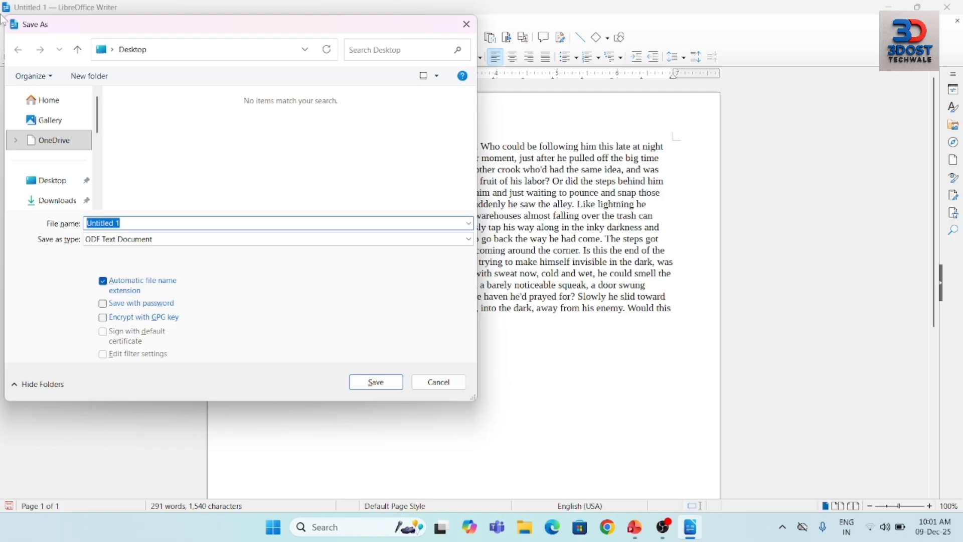
key("Escape")
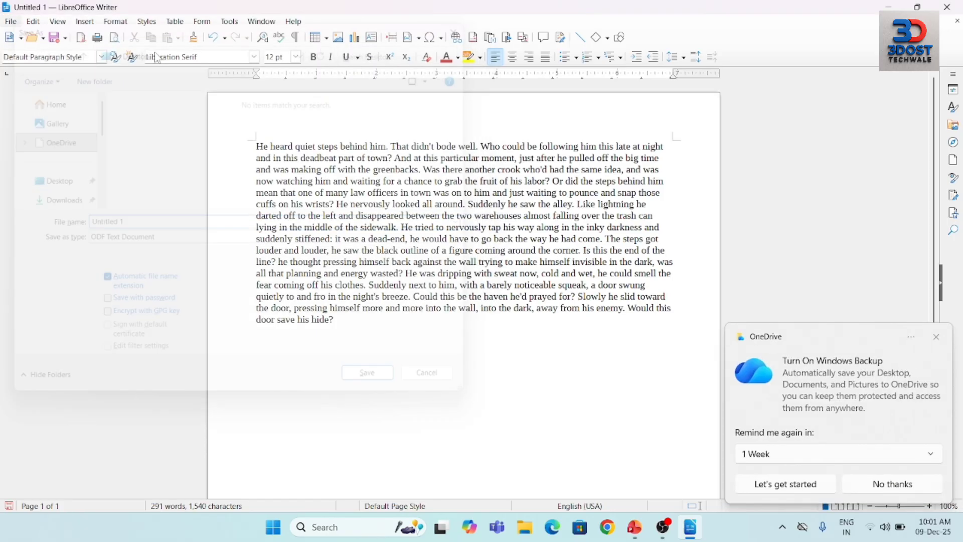
left_click(937, 337)
Step: Show the desktop and open the saved Untitled 1 document from its file there
left_click(690, 527)
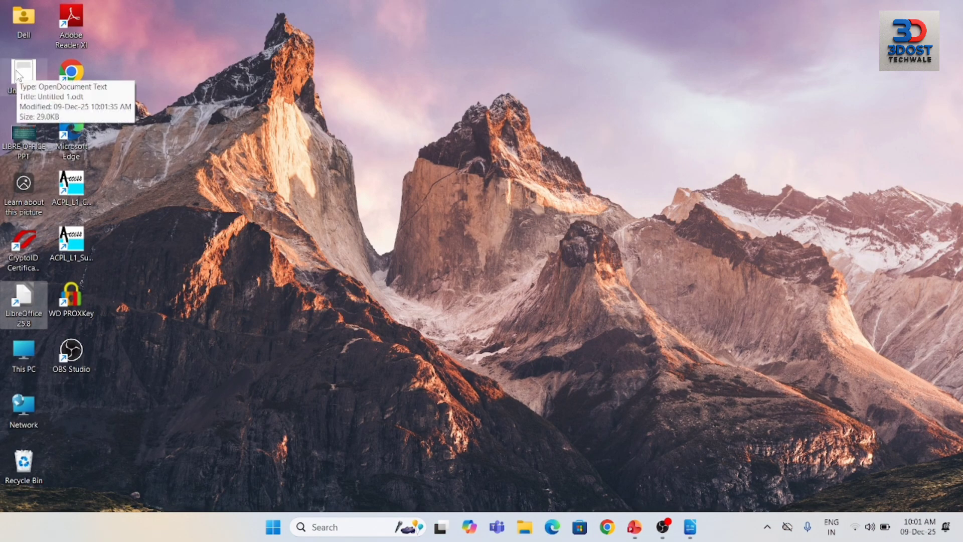
double_click(18, 75)
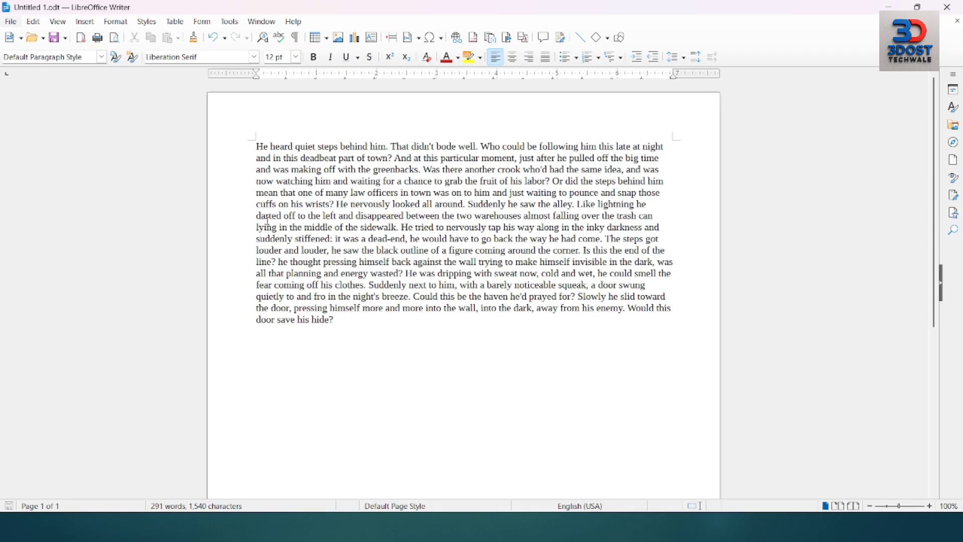
Step: Create a new blank text document and, from it, open the existing file Untitled 1 in the Desktop folder
key("ctrl+n")
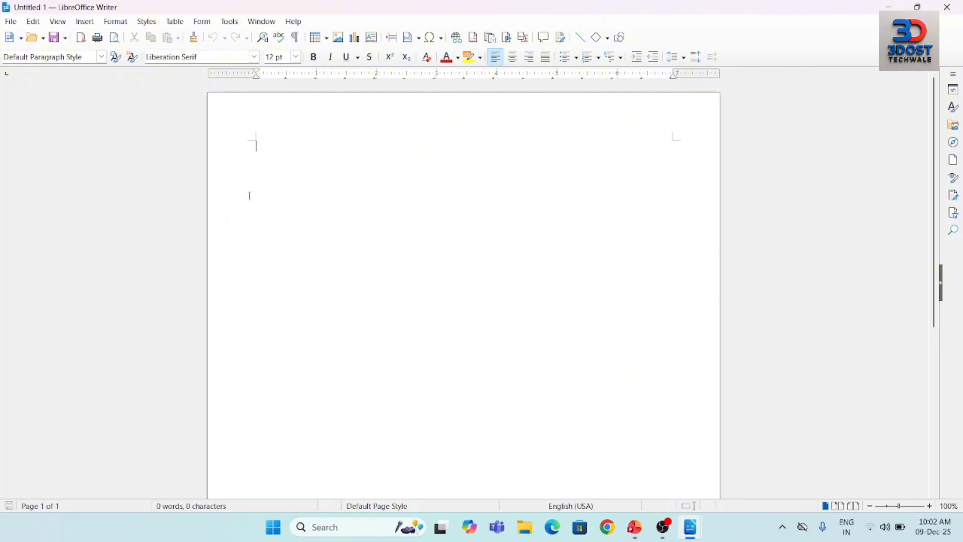
left_click(10, 21)
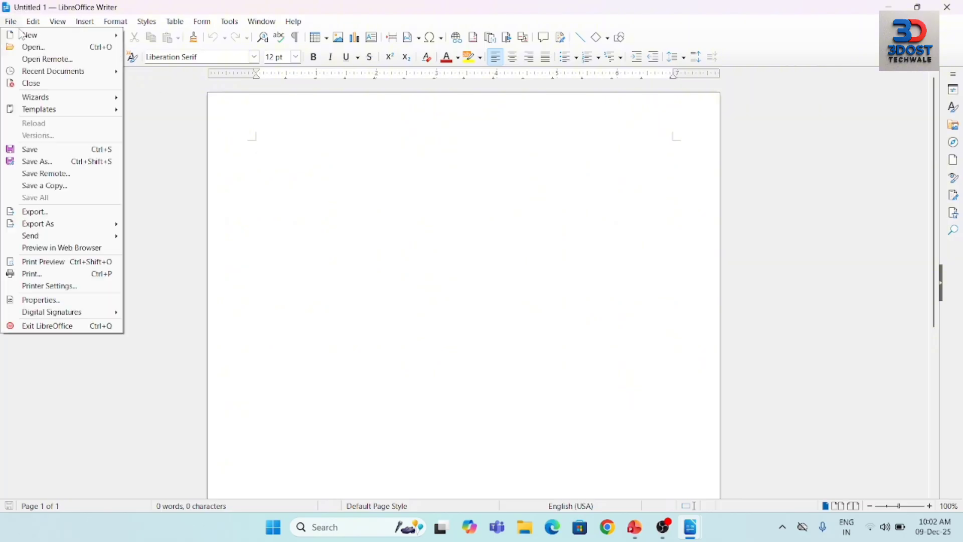
left_click(27, 48)
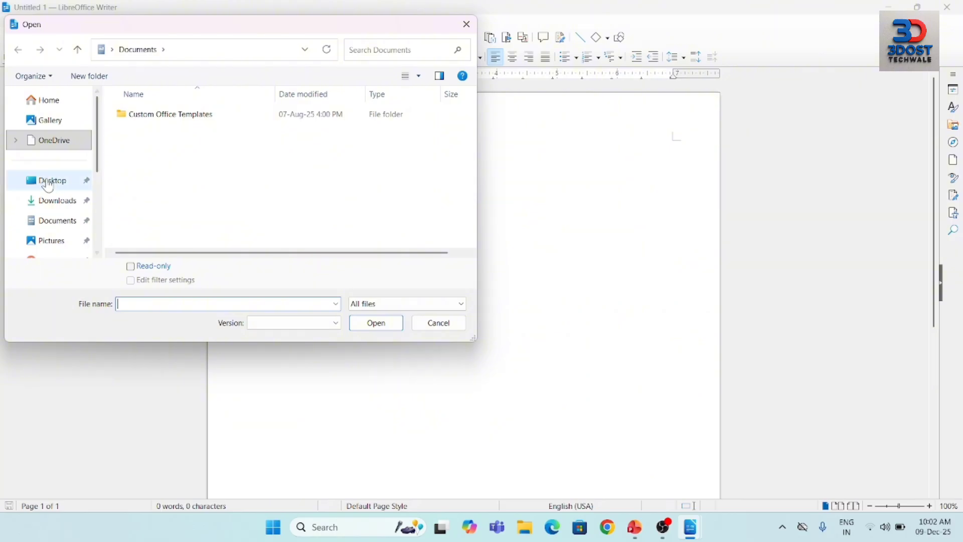
left_click(48, 182)
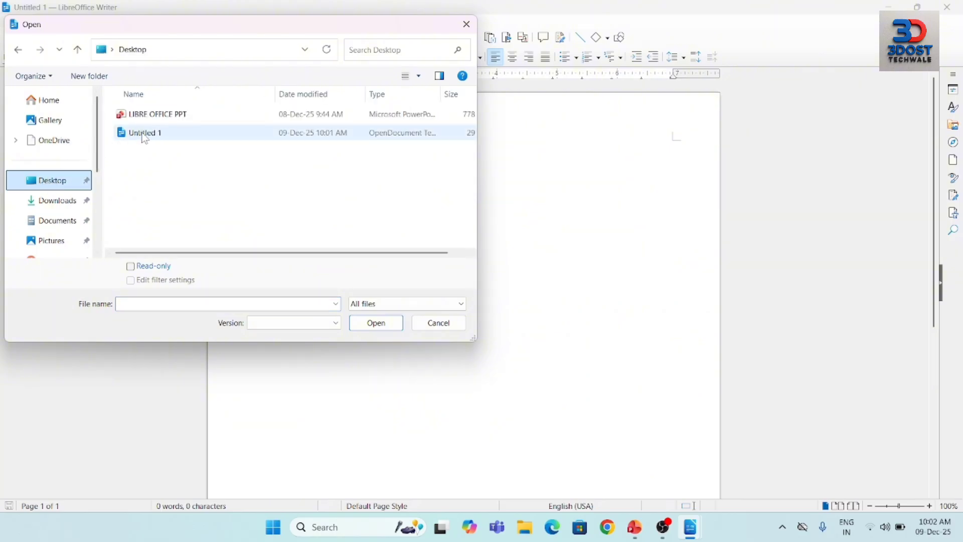
left_click(158, 137)
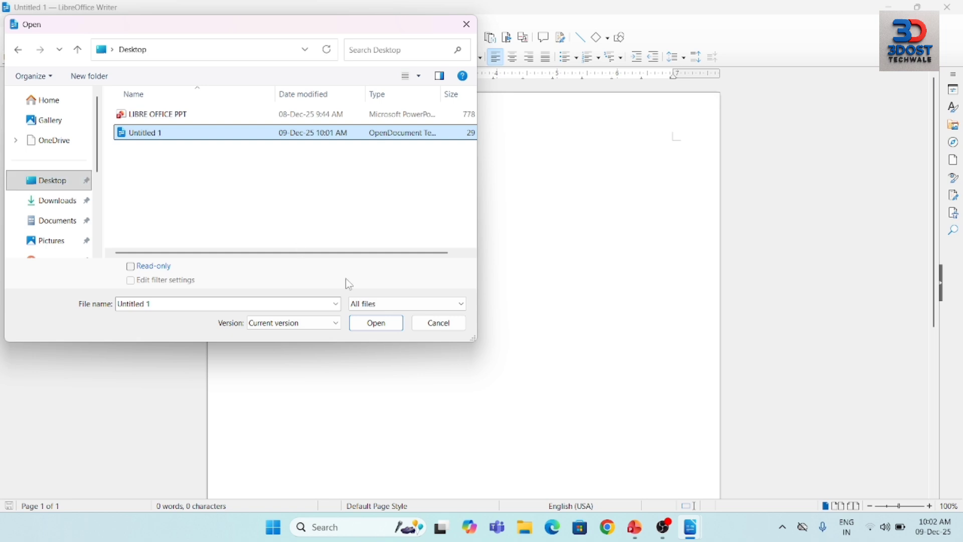
left_click(373, 330)
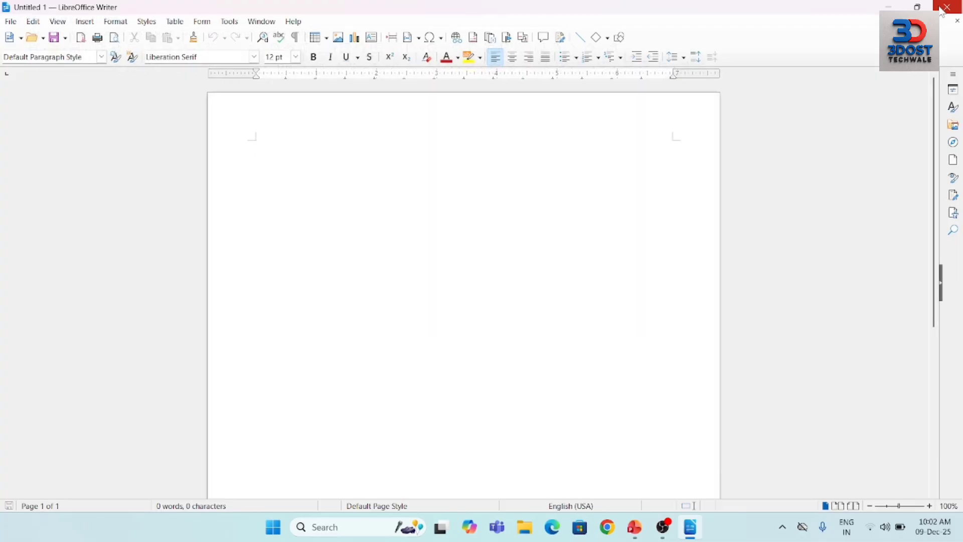
key("alt+Tab")
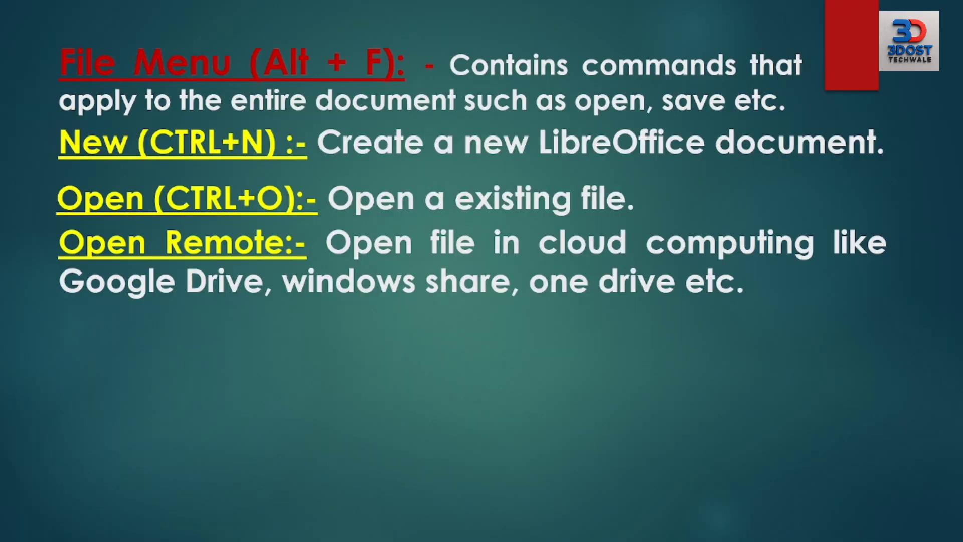
key("super+Tab")
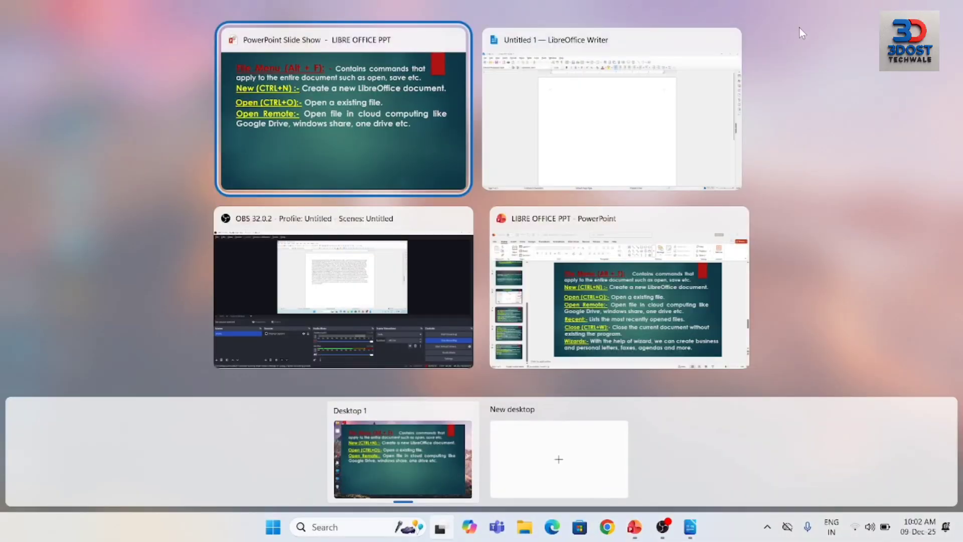
left_click(702, 100)
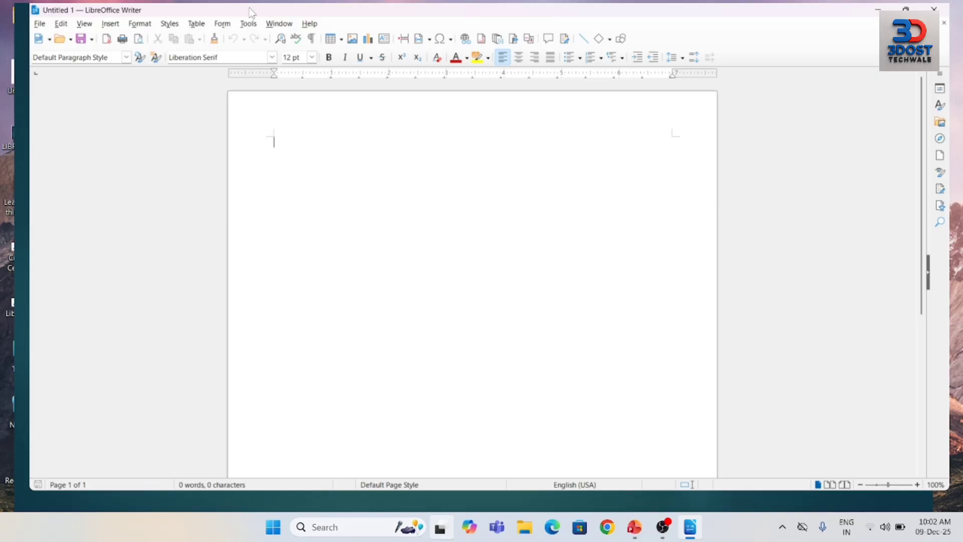
Step: Open the Remote Files dialog, start adding a Google Drive file service, and close both dialogs without adding it
left_click(11, 22)
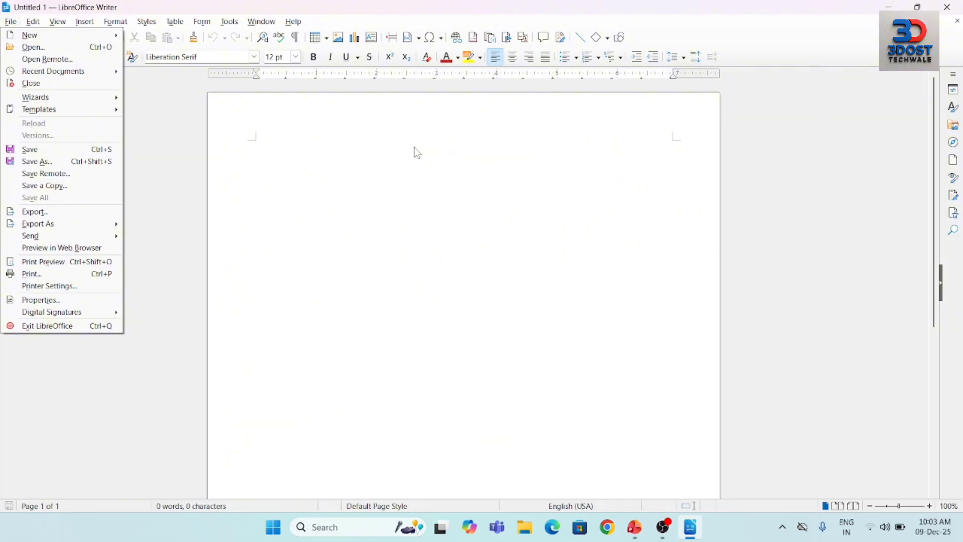
left_click(73, 61)
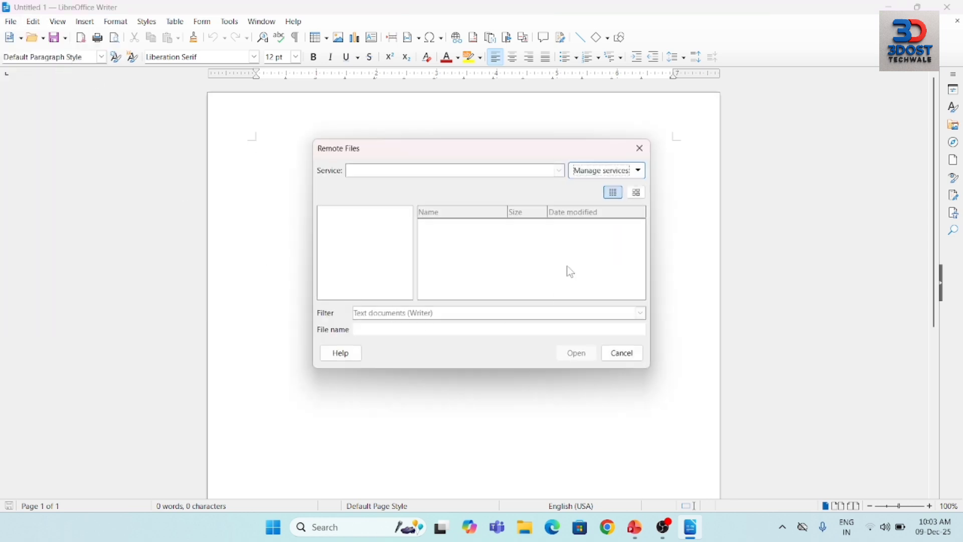
left_click(597, 172)
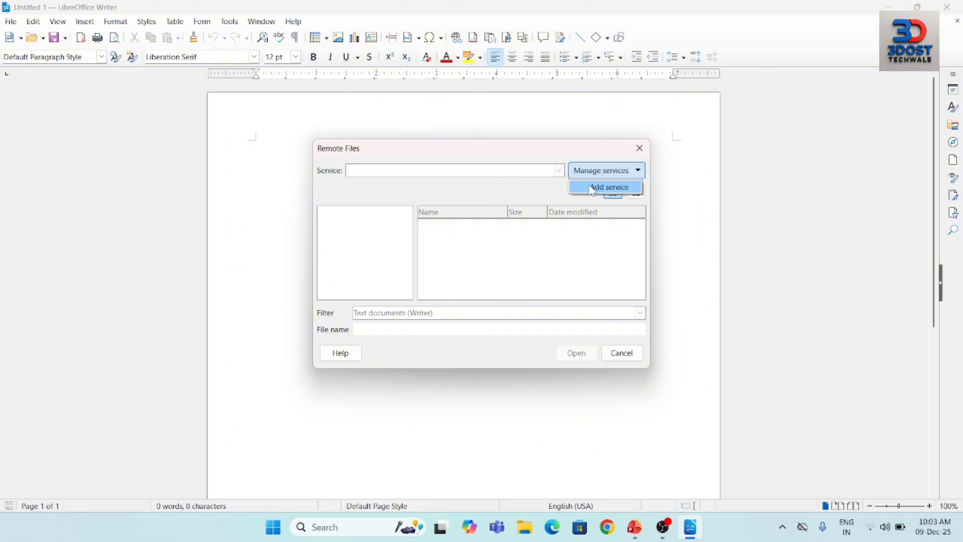
left_click(593, 189)
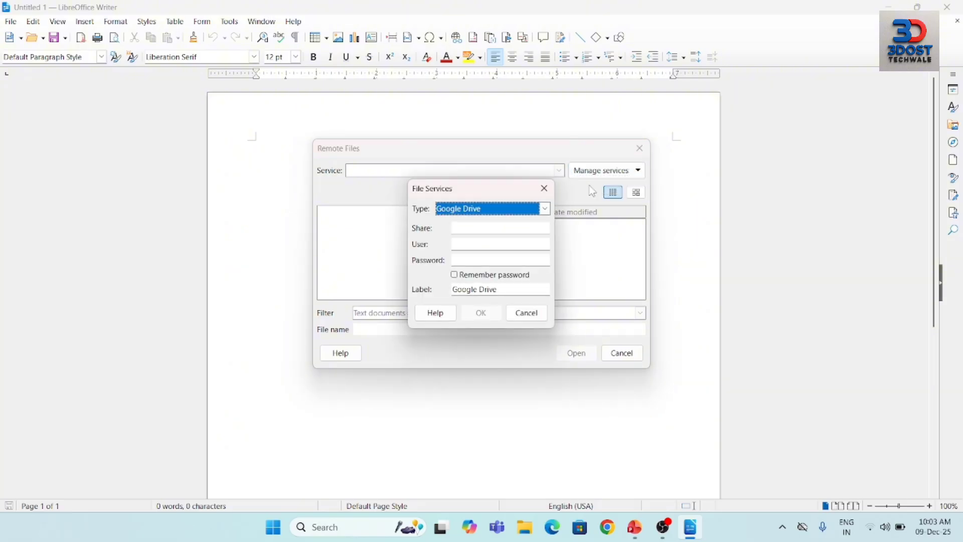
left_click(547, 211)
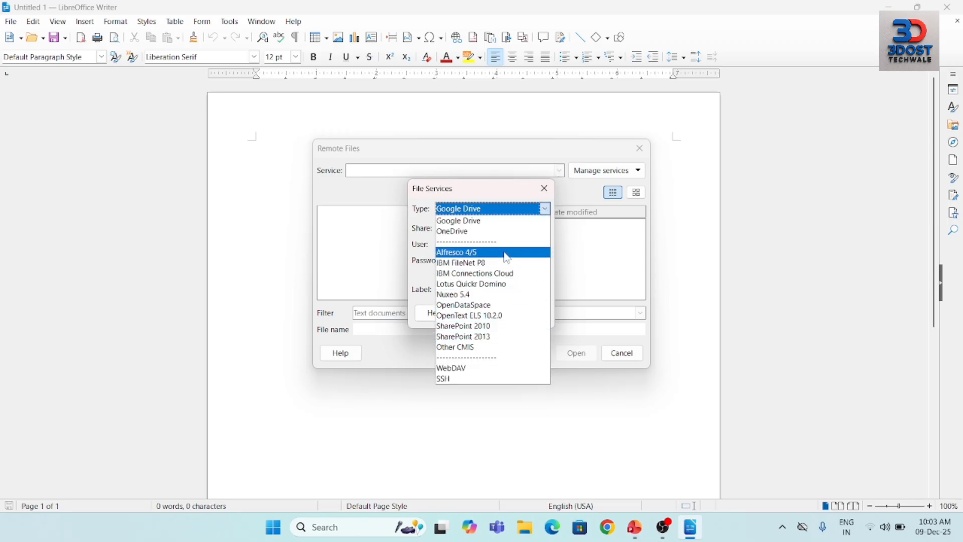
left_click(505, 223)
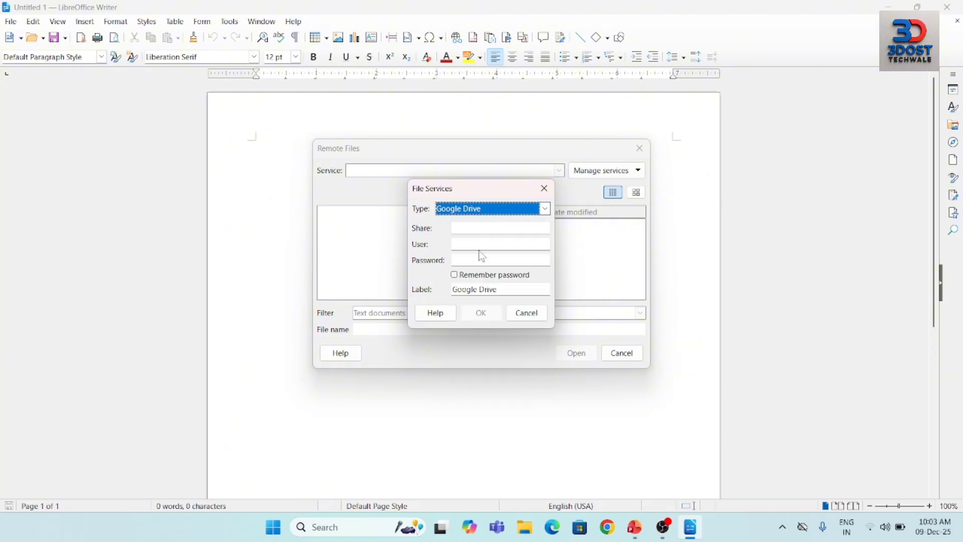
left_click(545, 190)
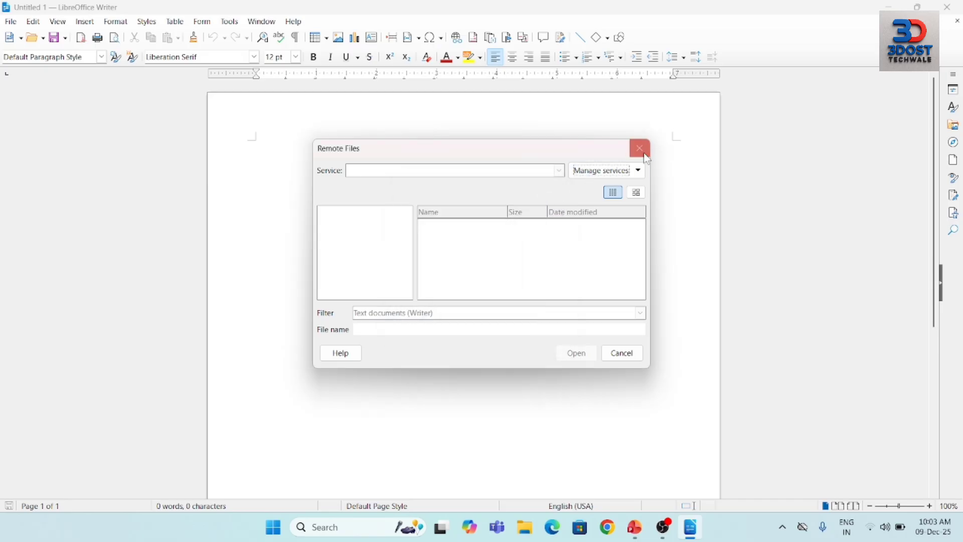
left_click(640, 149)
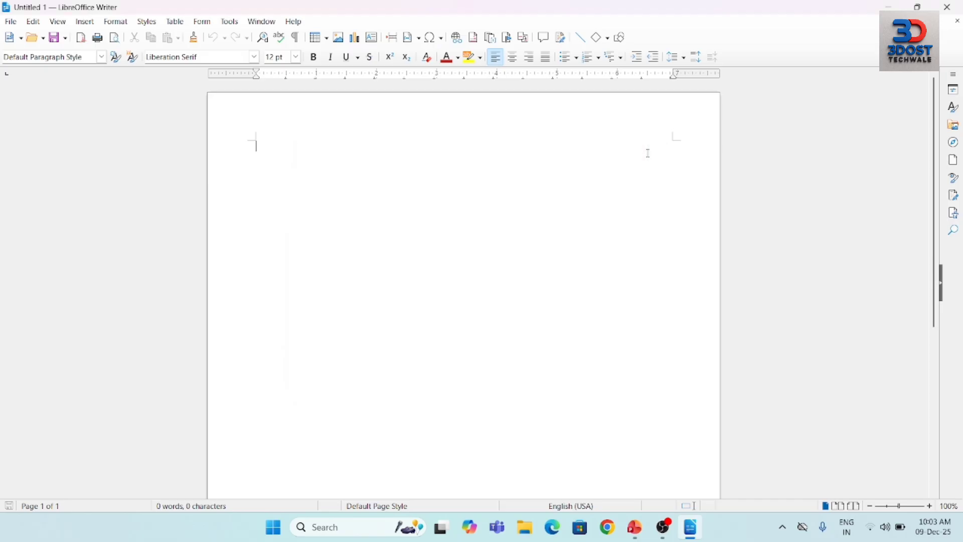
Step: Look at the list of recent documents, and switch to the presentation to advance its slide about the File menu
left_click(11, 25)
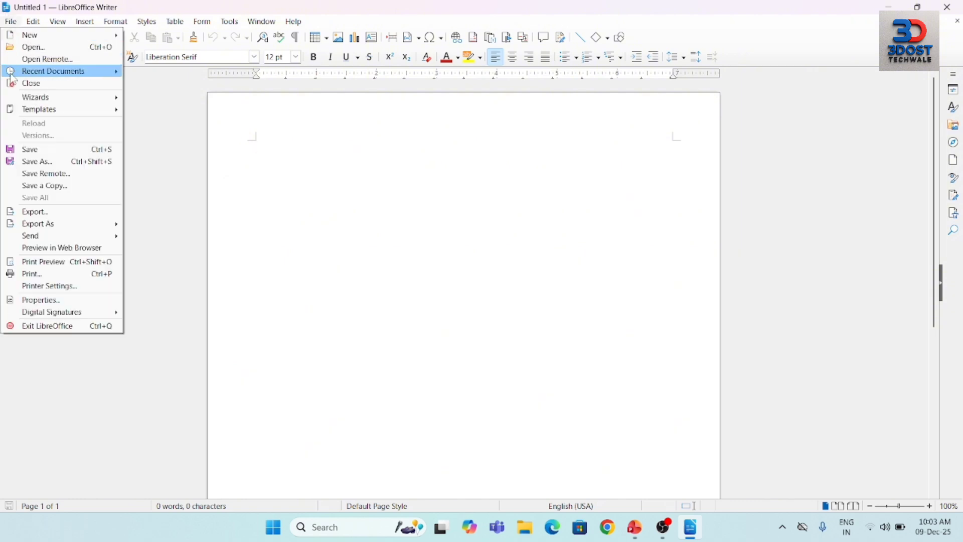
mouse_move(69, 76)
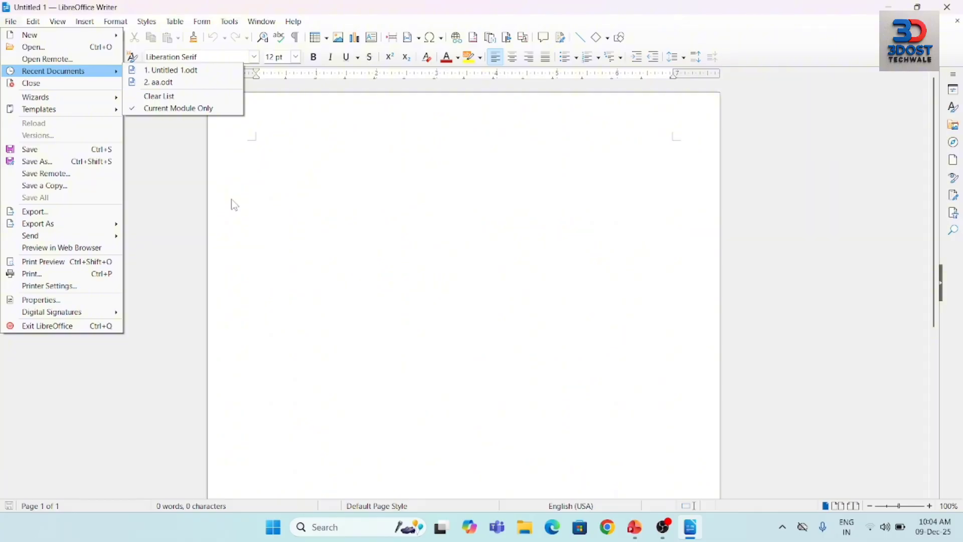
key("alt+Tab")
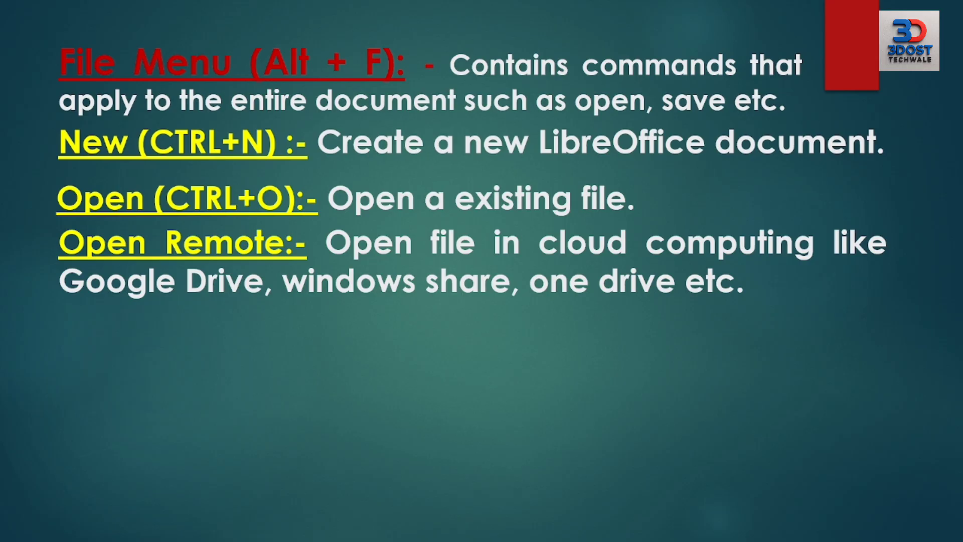
key("Right")
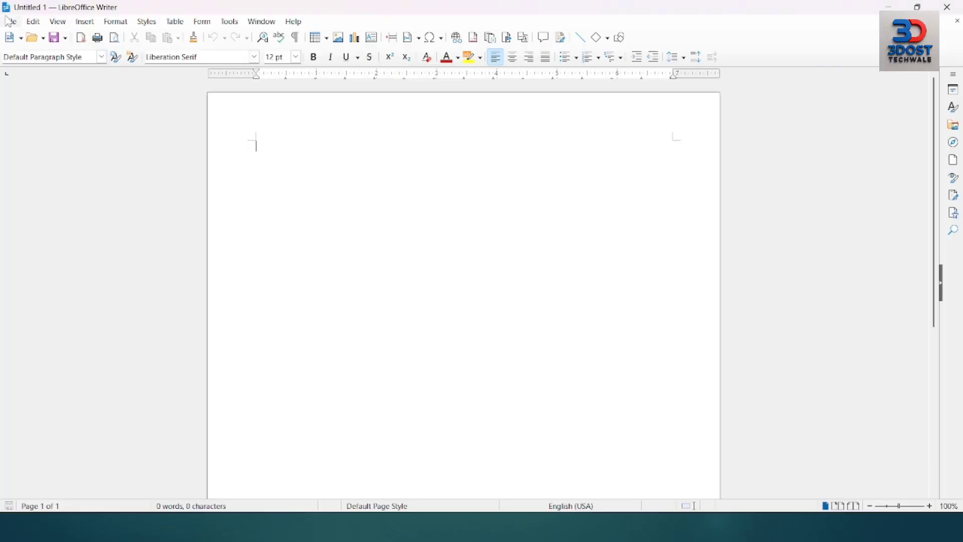
Step: Clear the list of recent documents and check the Recent Documents entry again
left_click(9, 21)
mouse_move(20, 72)
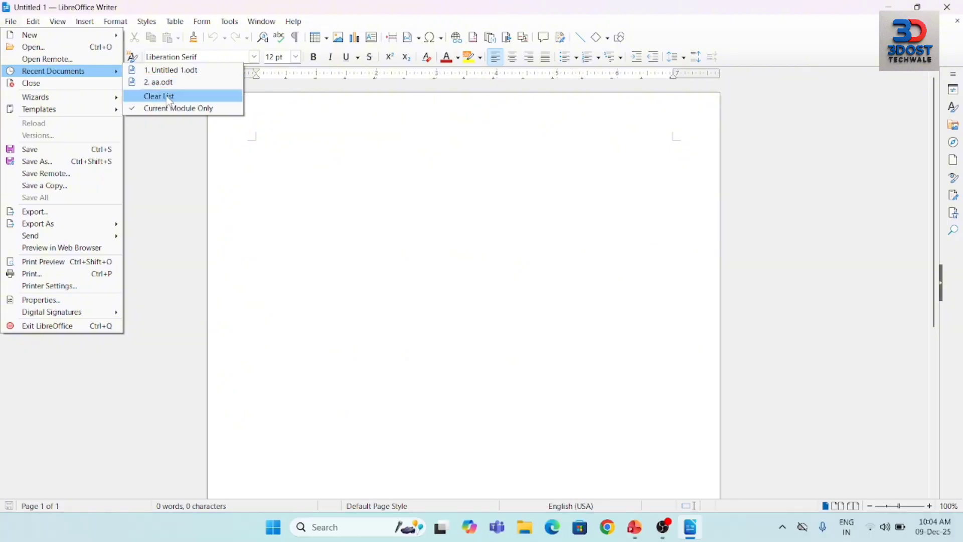
left_click(169, 98)
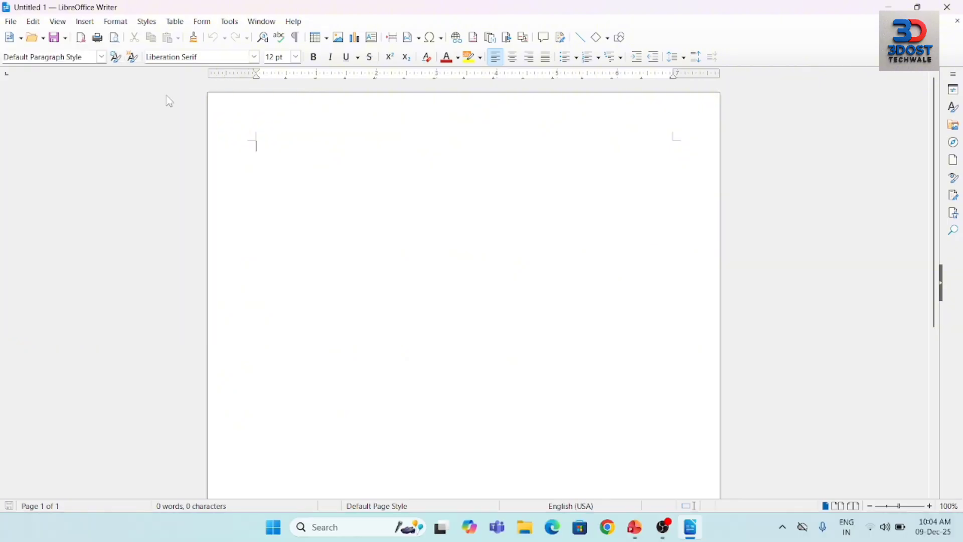
left_click(20, 24)
mouse_move(83, 73)
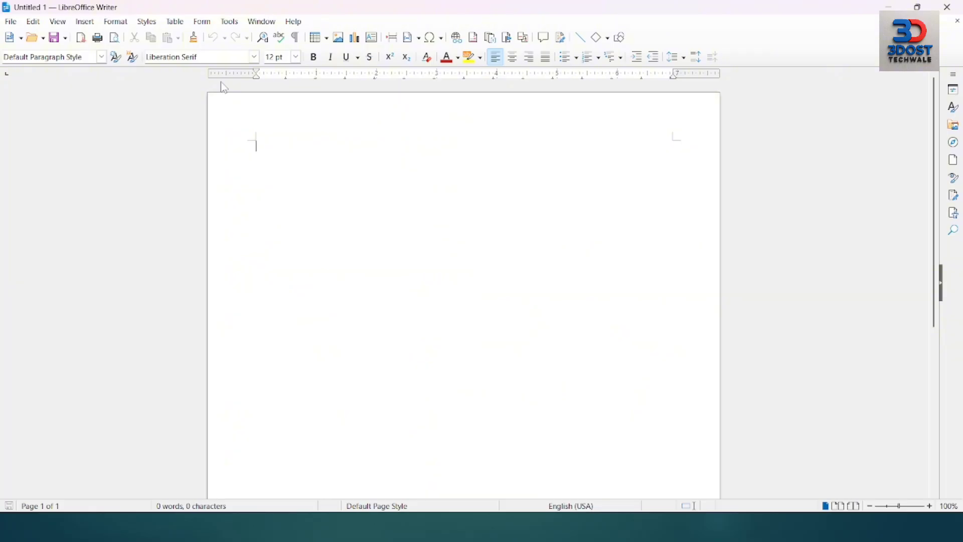
Step: Close the blank document and create a new Writer document from the Start Center, twice in a row
left_click(11, 22)
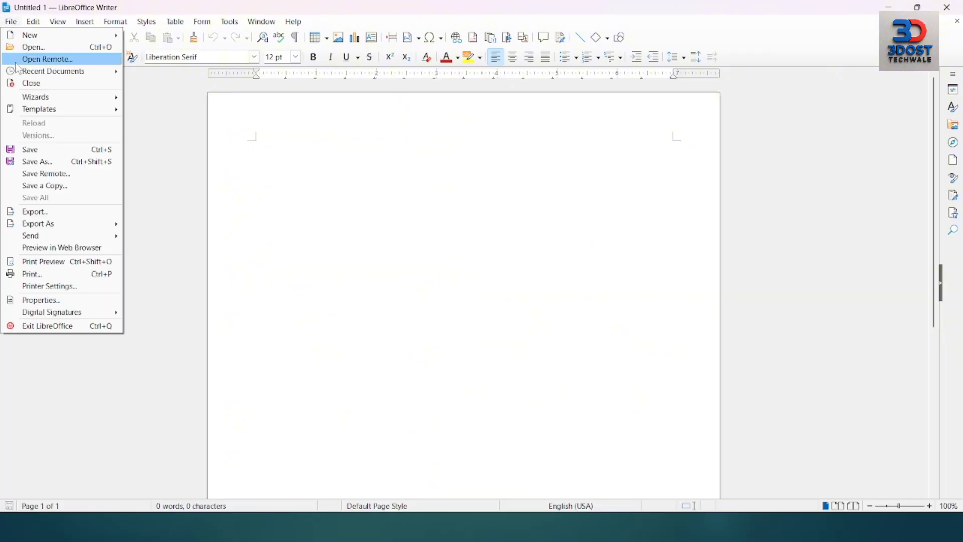
left_click(26, 83)
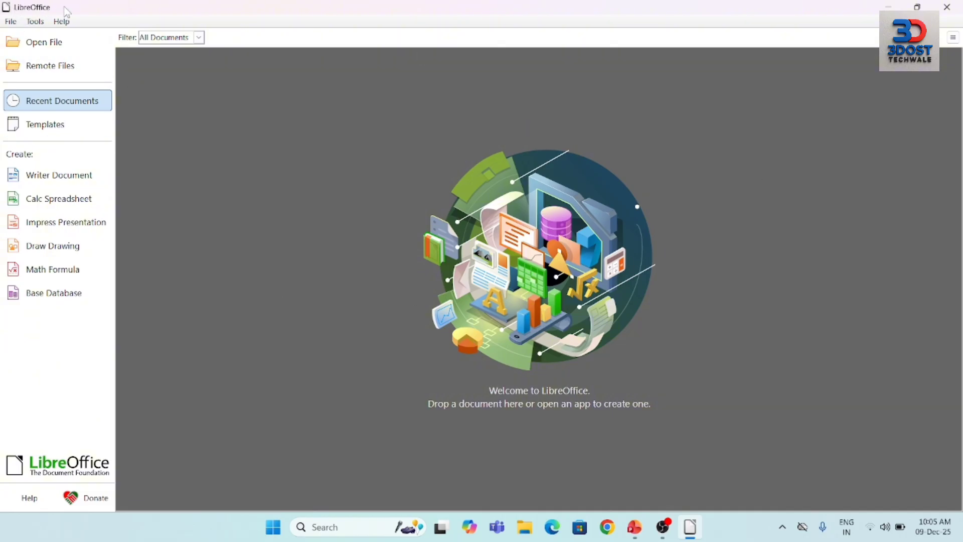
left_click(54, 183)
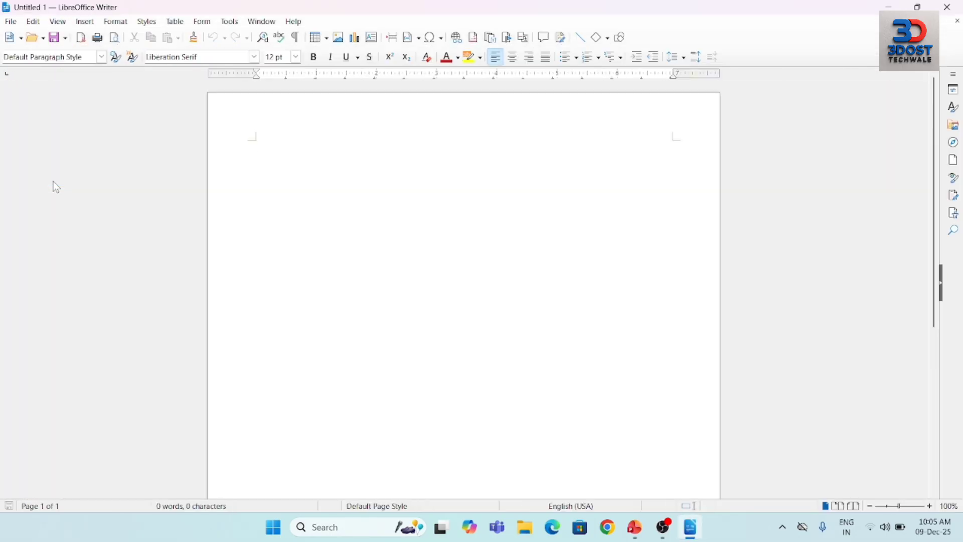
key("ctrl+w")
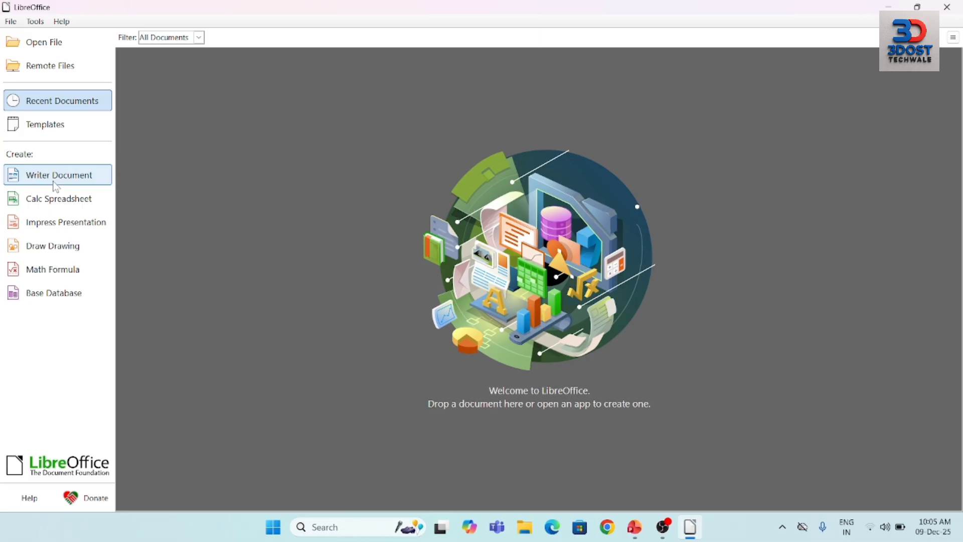
left_click(57, 186)
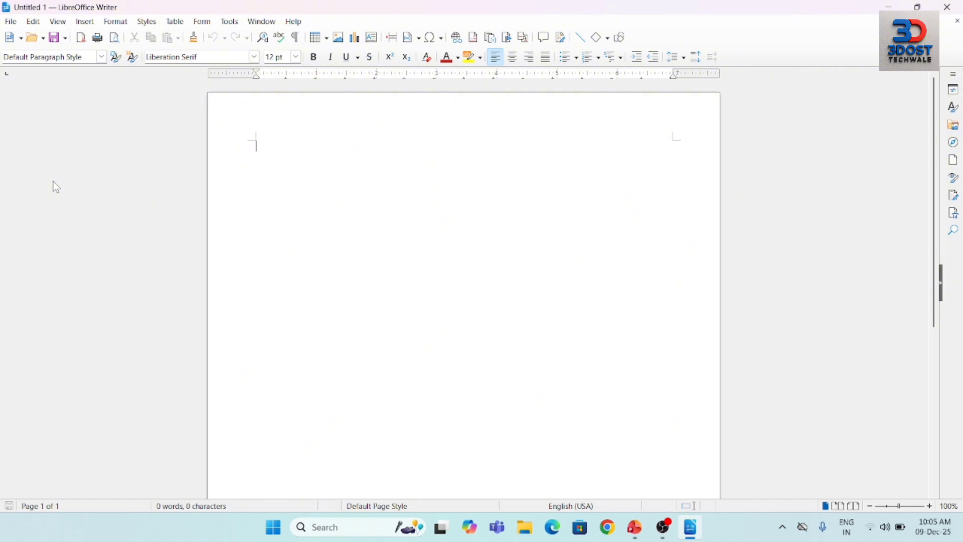
Step: Look through the available wizards, start the Letter Wizard, and move its window aside to uncover the page preview
left_click(10, 22)
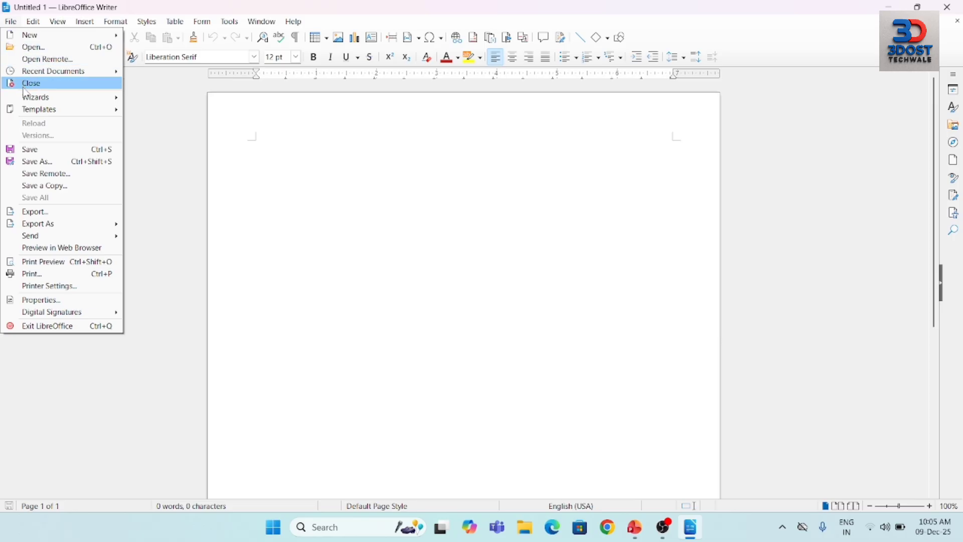
mouse_move(28, 100)
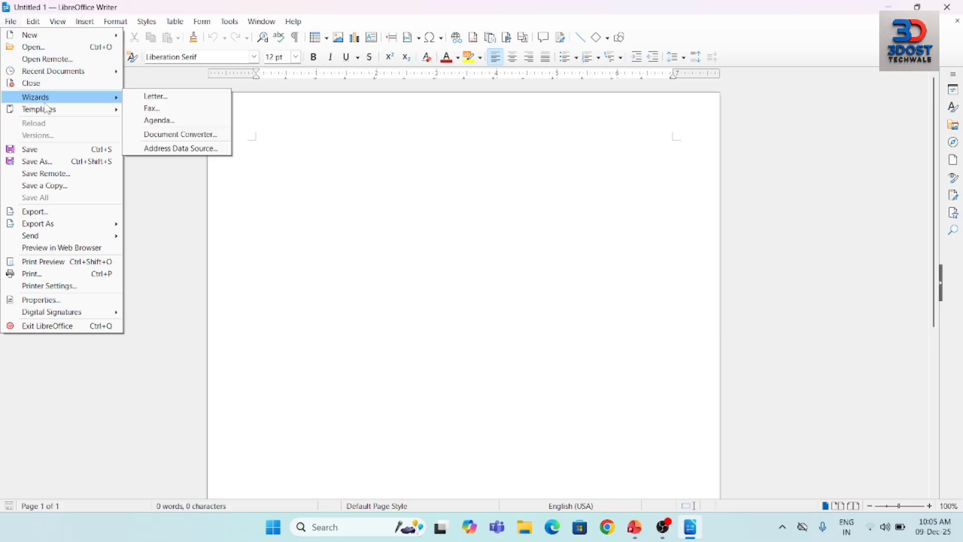
left_click(368, 267)
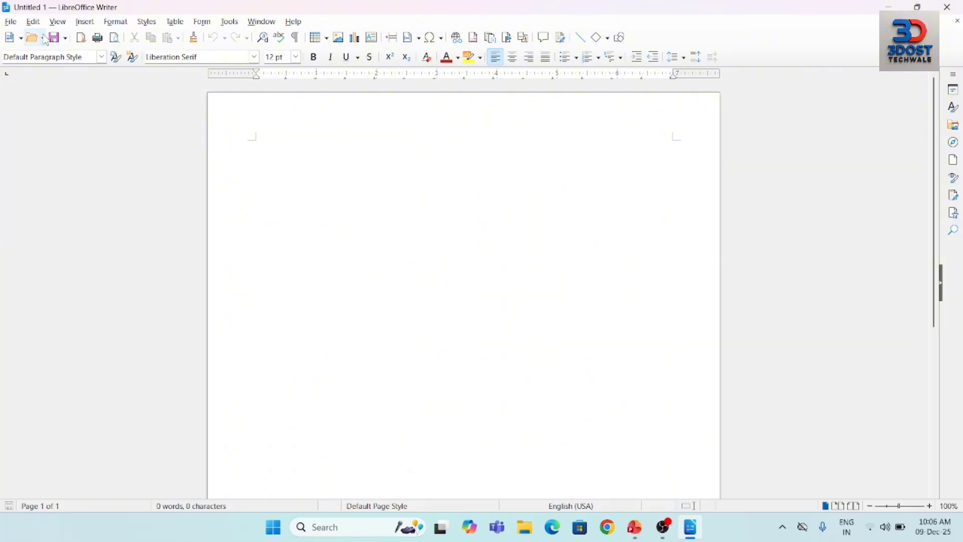
left_click(11, 22)
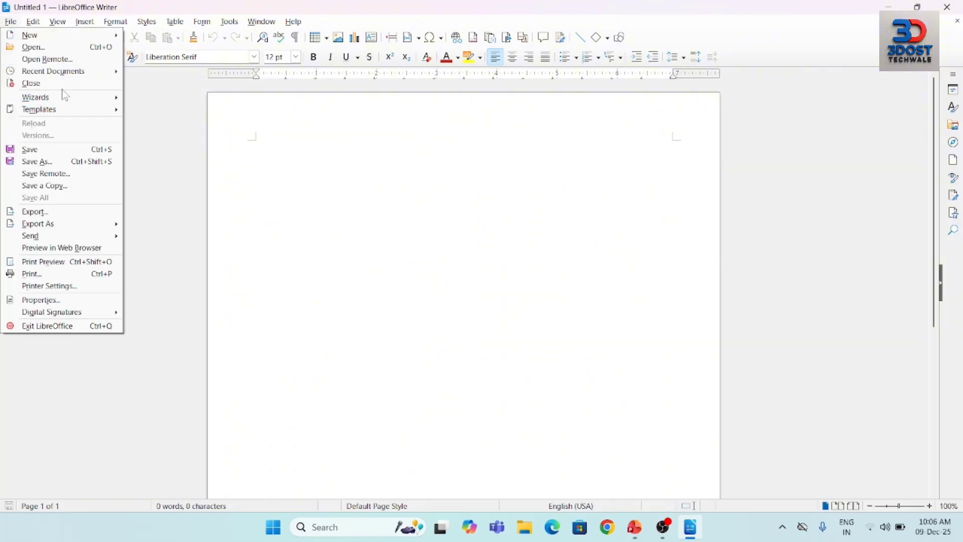
mouse_move(68, 97)
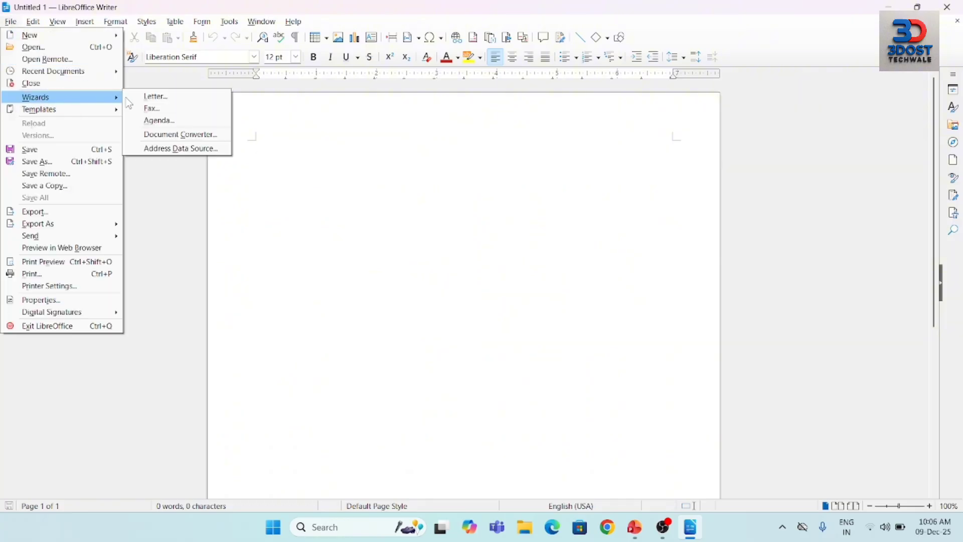
left_click(187, 100)
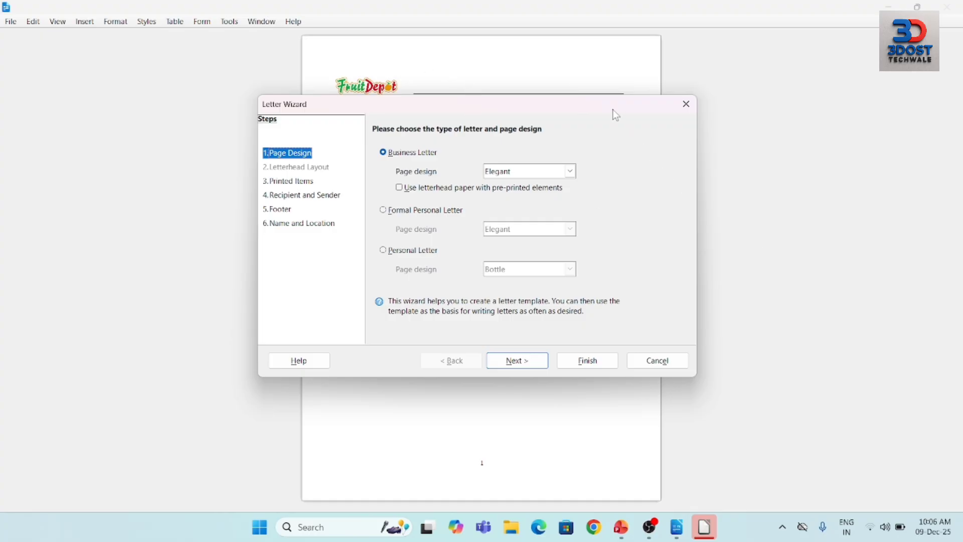
left_click_drag(615, 111, 816, 162)
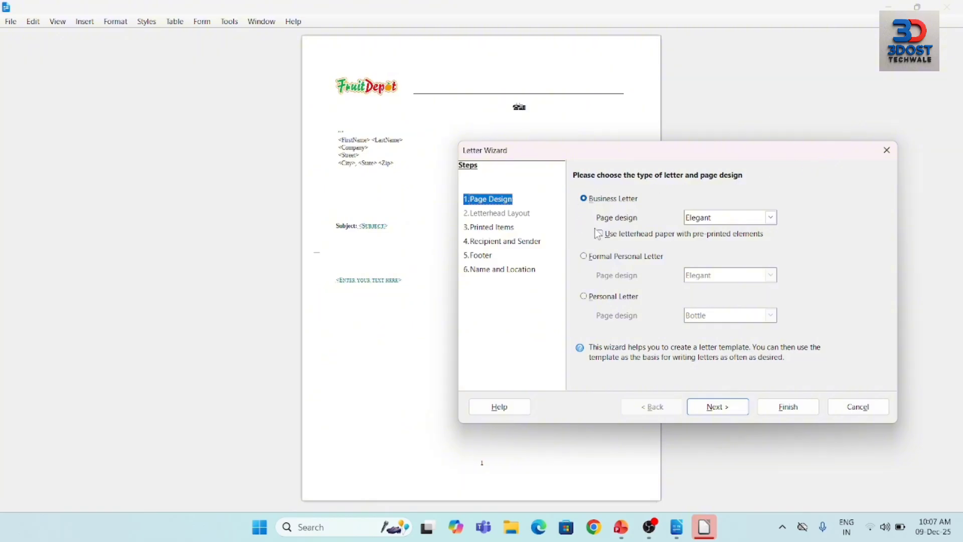
Step: Preview the Formal Personal Letter and Personal Letter types, choose Business Letter with the Elegant design, and continue to the printed items
left_click(587, 257)
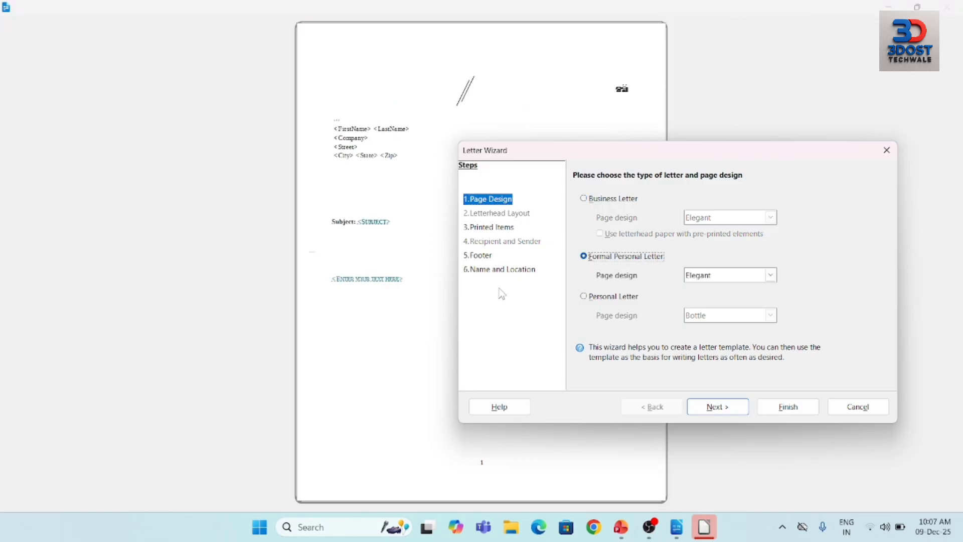
left_click(584, 300)
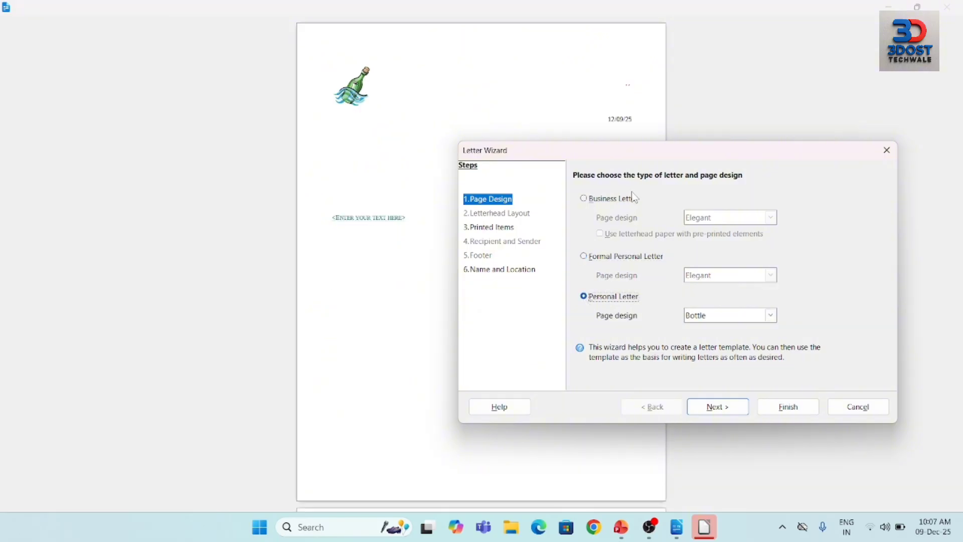
left_click(592, 203)
left_click(739, 407)
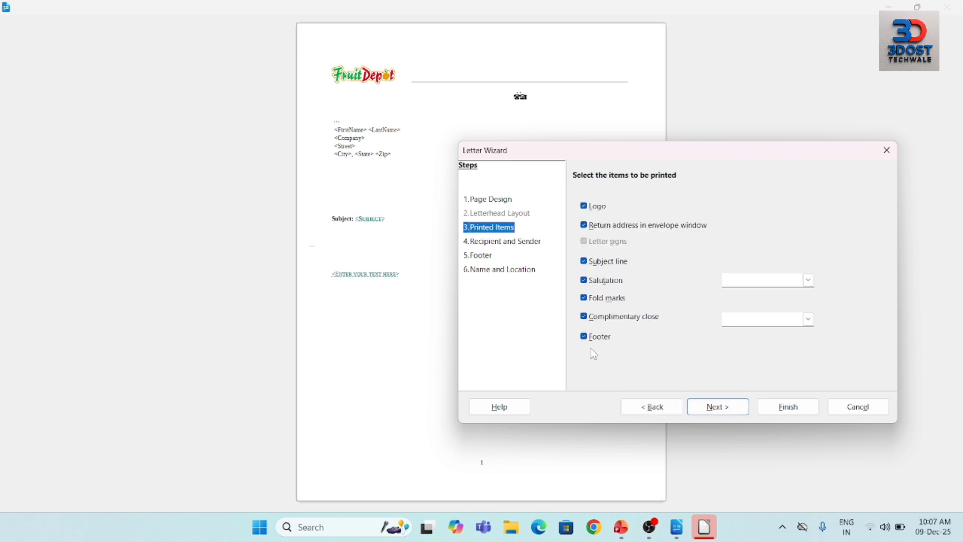
Step: Turn the logo off and back on in the printed items, and continue through Recipient and Sender to the Footer page
left_click(590, 211)
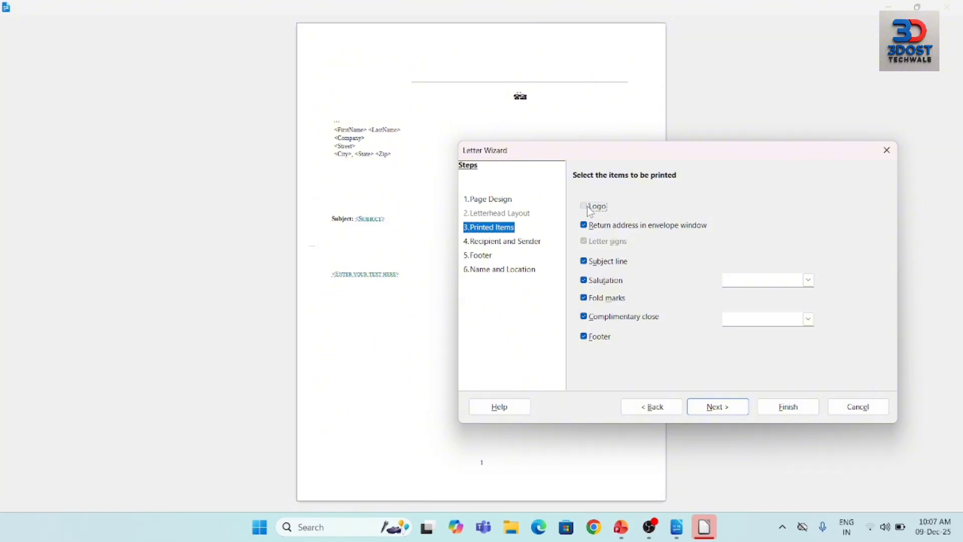
left_click(591, 211)
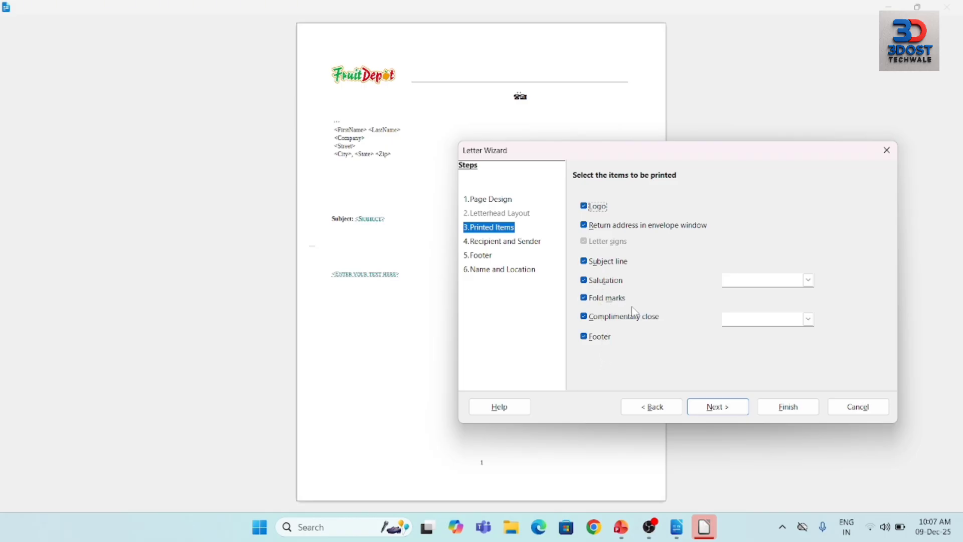
left_click(702, 410)
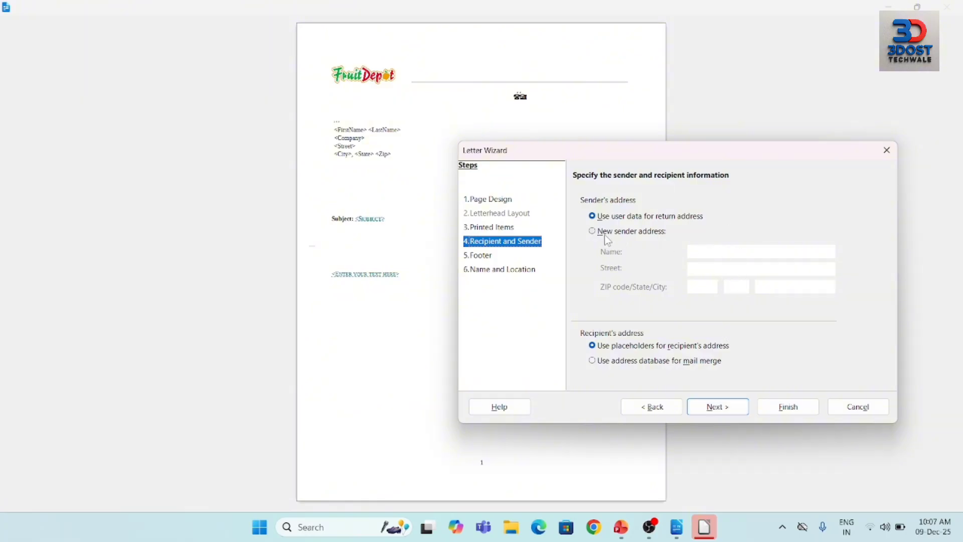
left_click(705, 411)
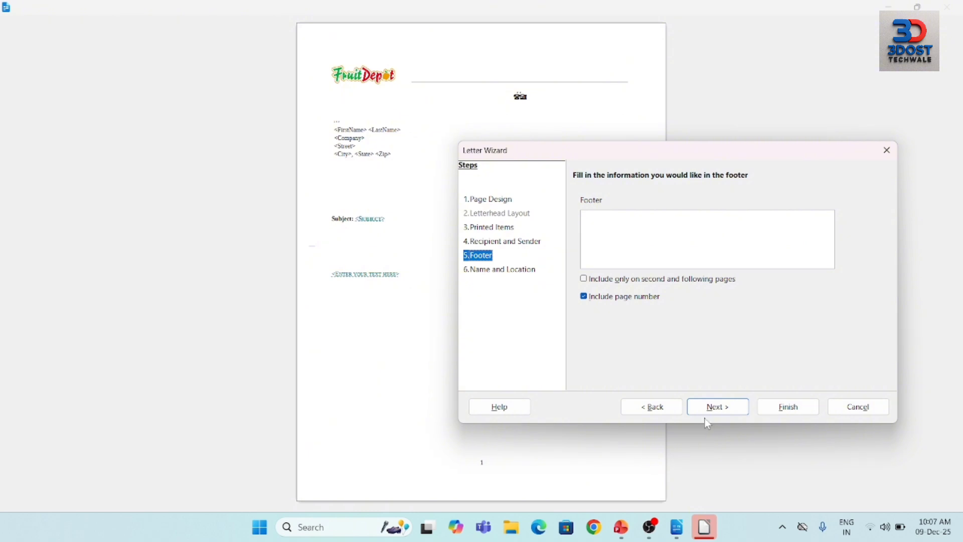
Step: Enter a short greeting with the author's name as the letter's footer text and continue to the Name and Location page
left_click(622, 236)
type("hii i am")
type("div")
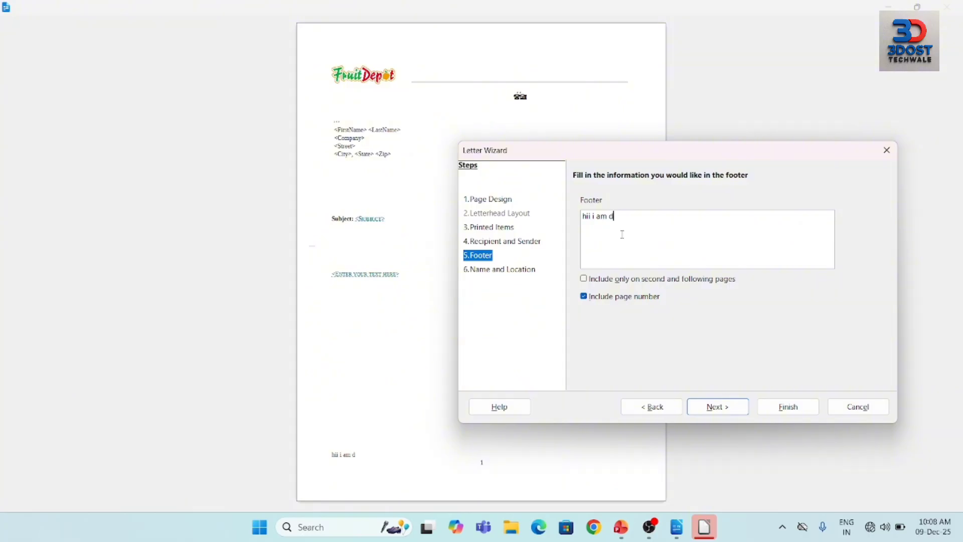
left_click(744, 405)
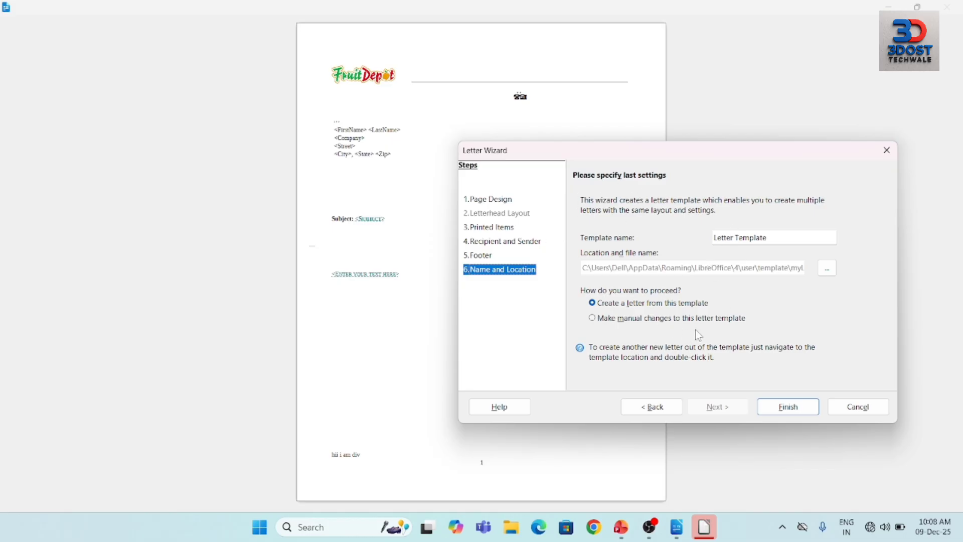
Step: Finish the wizard and save the letter template on the Desktop as myLetterTemplate in ODF Text Document Template format
left_click(800, 413)
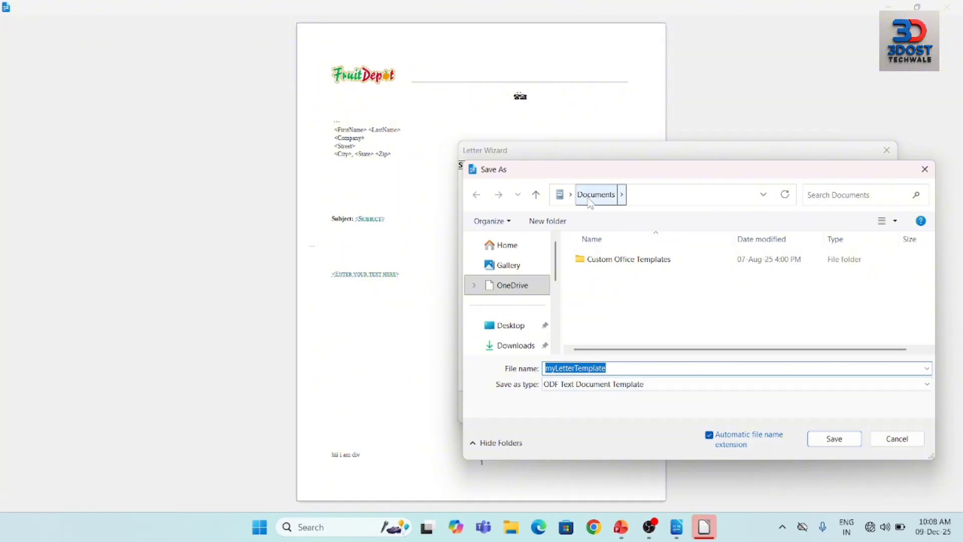
left_click(528, 325)
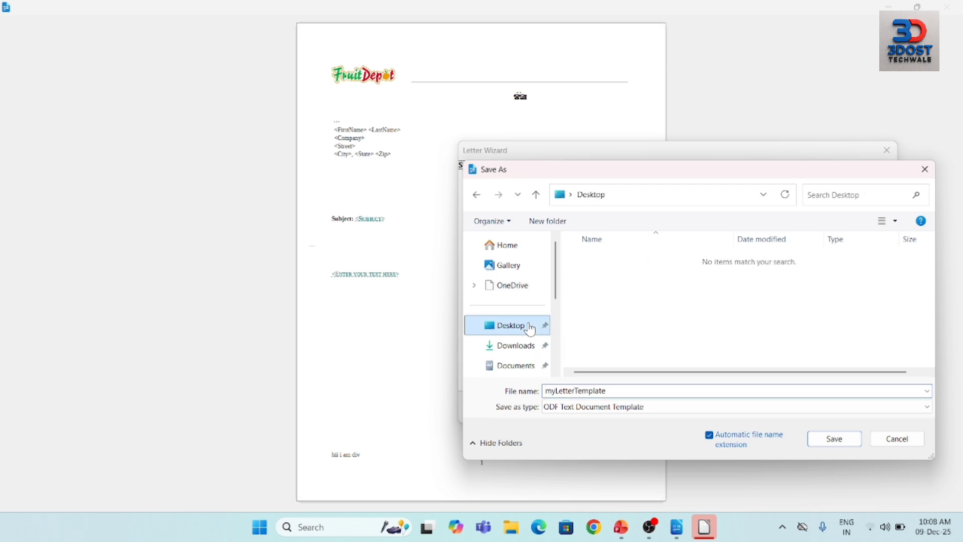
left_click(830, 444)
key("Return")
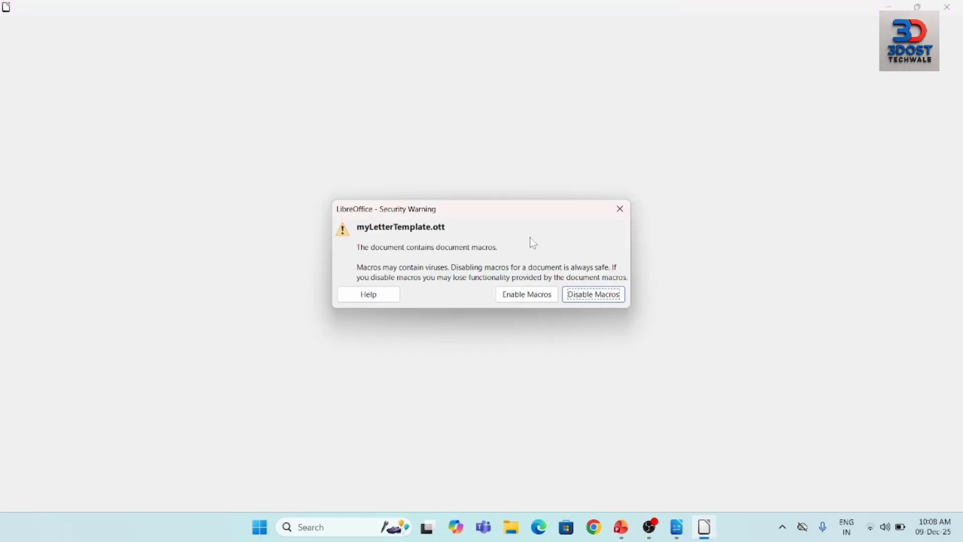
Step: Open the generated letter with macros disabled, check its footer, and close the letter
left_click(591, 298)
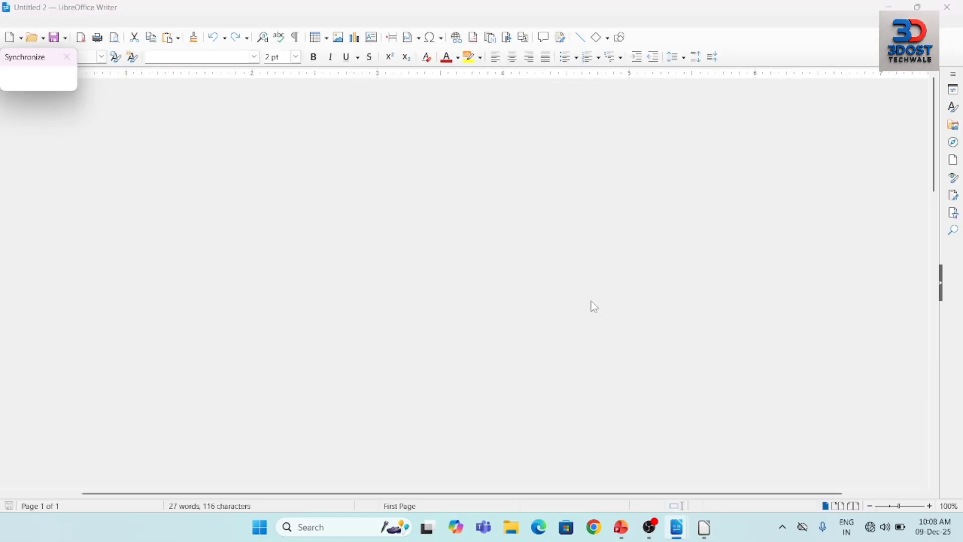
scroll(592, 301, "down", 10)
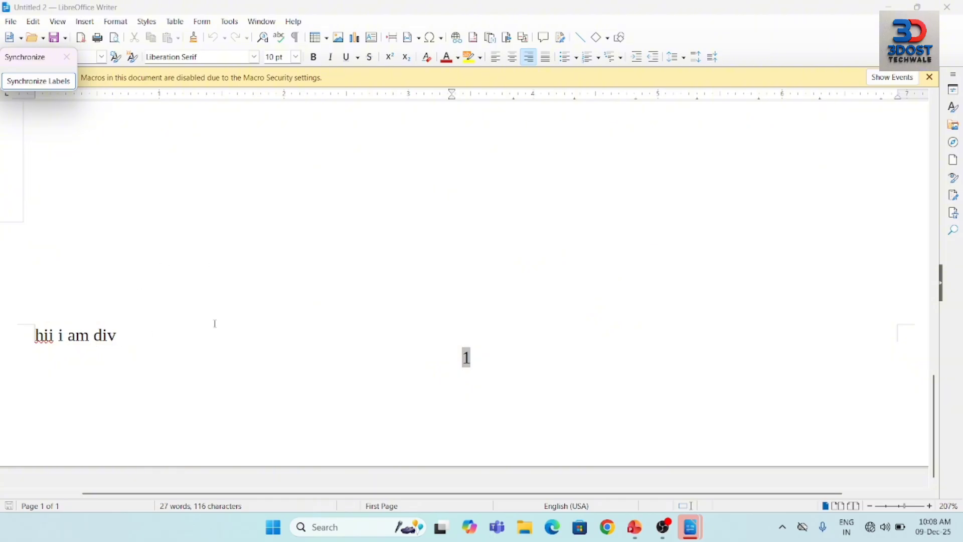
left_click(947, 7)
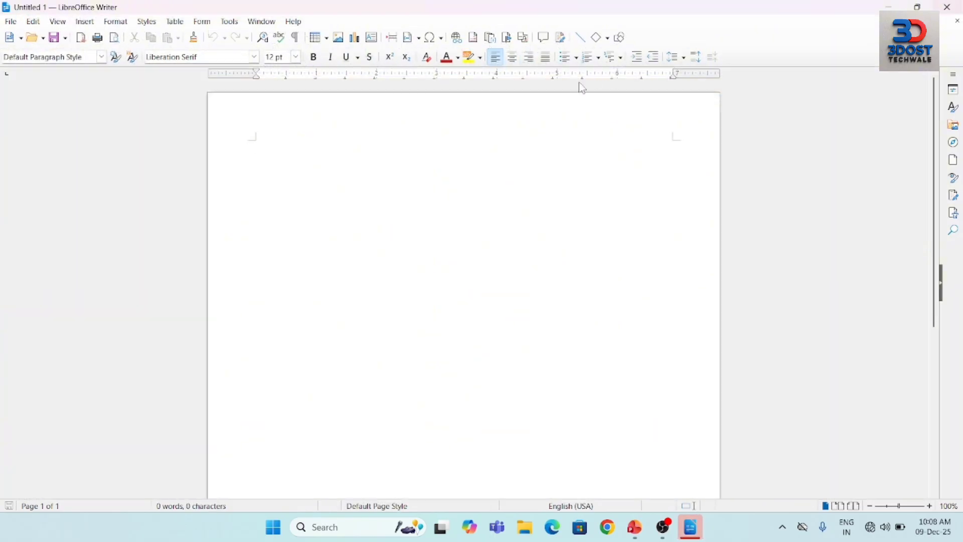
Step: Write ".odt" on the first line of the blank document and enlarge the text to 28 pt
type(".o")
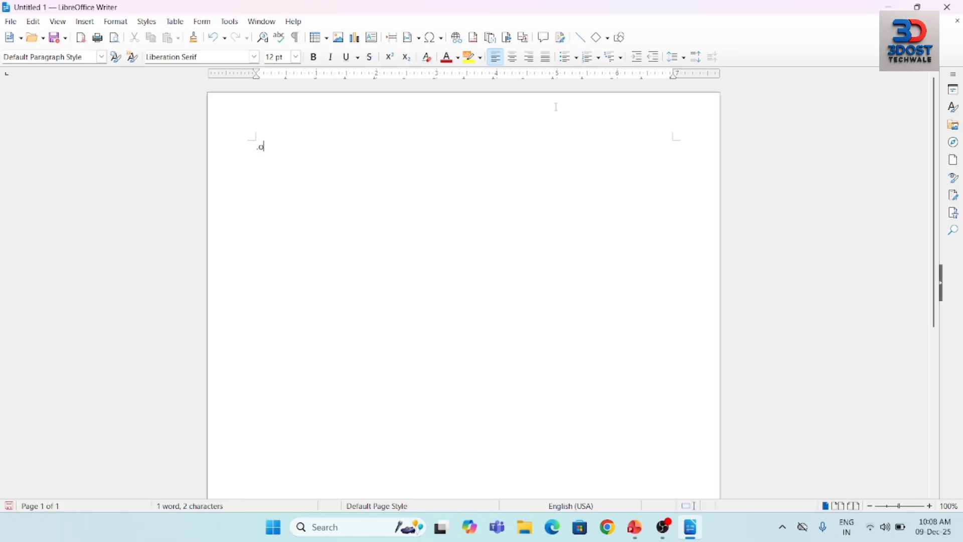
type("dt")
key("ctrl+a")
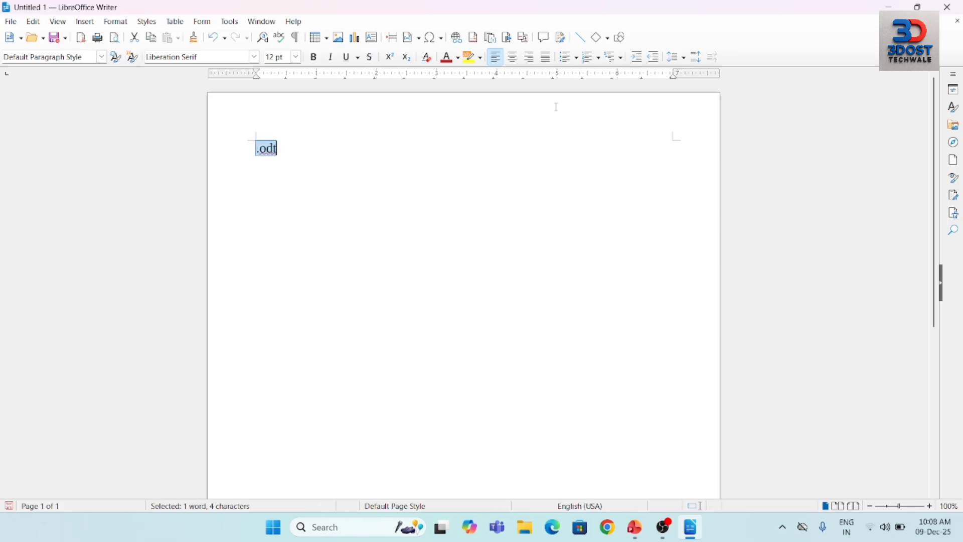
key("ctrl+bracketright")
key("ctrl+bracketright")
key("ctrl+bracketright")
key("End")
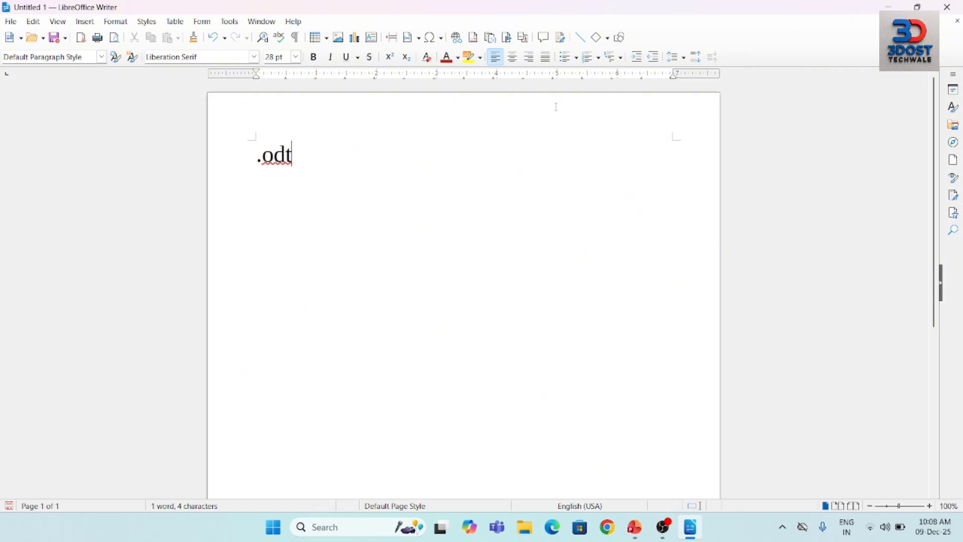
Step: Add ".ott" on a second line below ".odt" and select that line
key("Return")
type(".o")
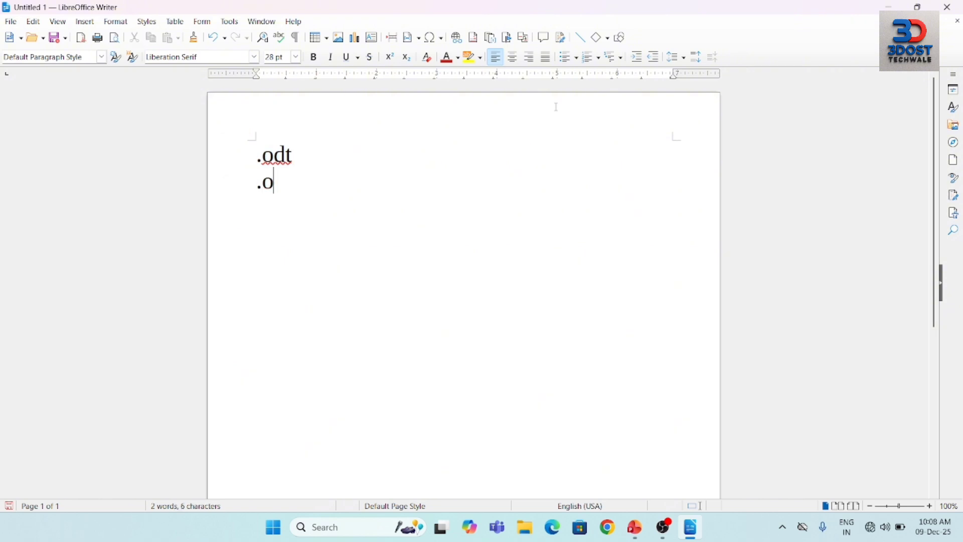
type("tt")
key("Home")
key("shift+End")
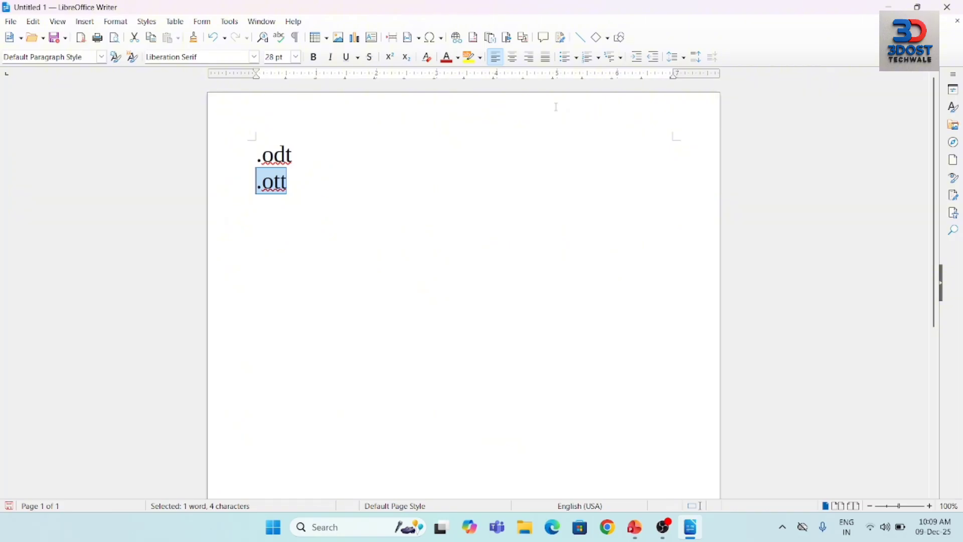
Step: Delete the .odt and .ott text so the document is empty
key("Home")
key("Delete")
key("BackSpace")
key("BackSpace")
key("BackSpace")
key("BackSpace")
key("BackSpace")
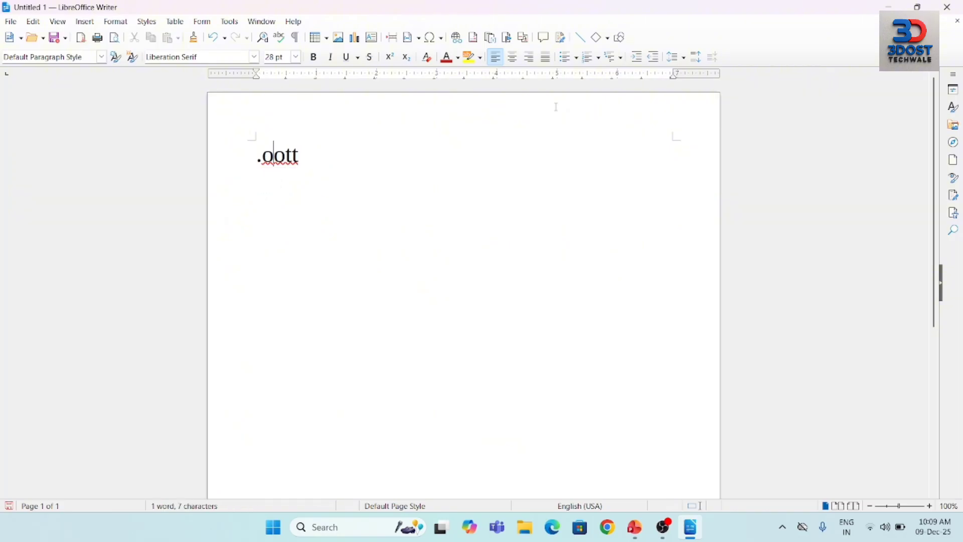
key("Delete")
key("Delete")
key("Delete")
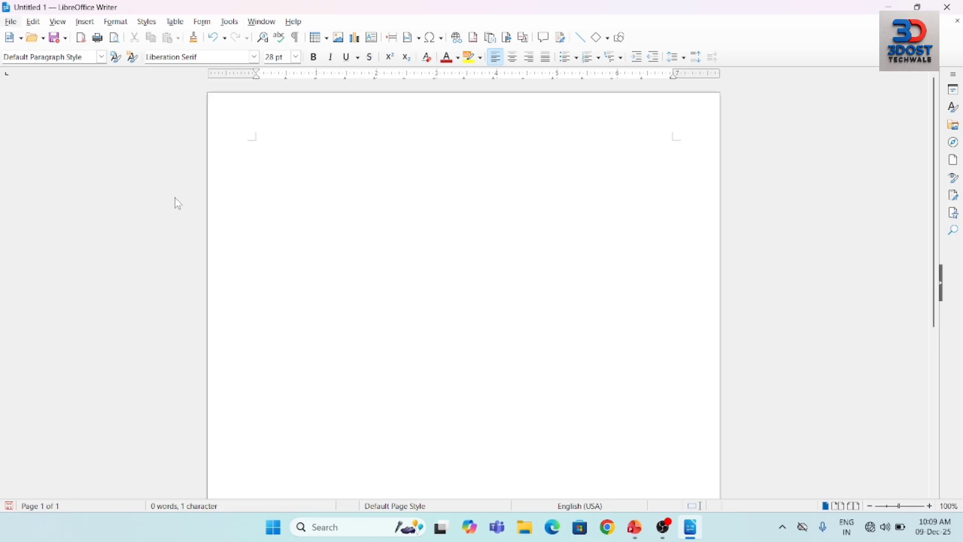
Step: Create a document from the Resume template in the template manager and look through its sections
left_click(12, 22)
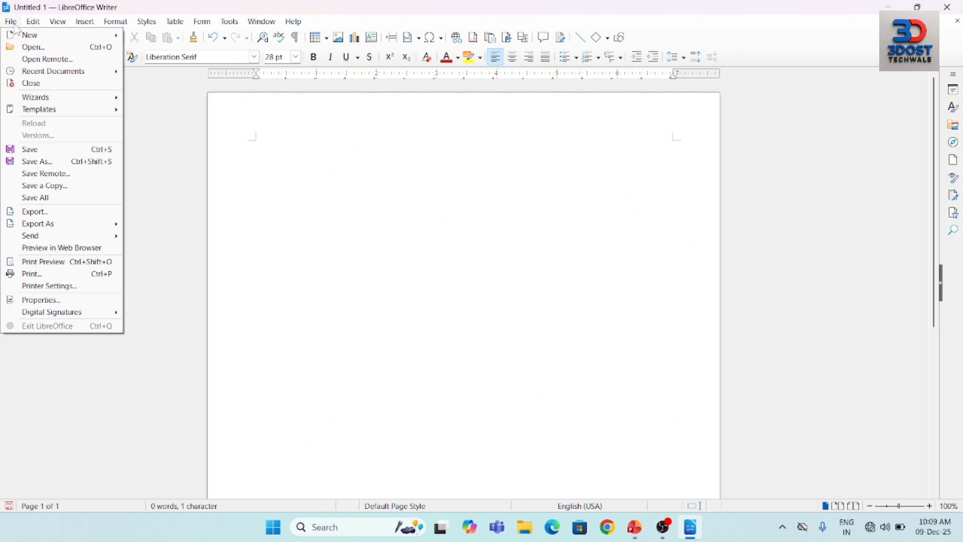
mouse_move(70, 110)
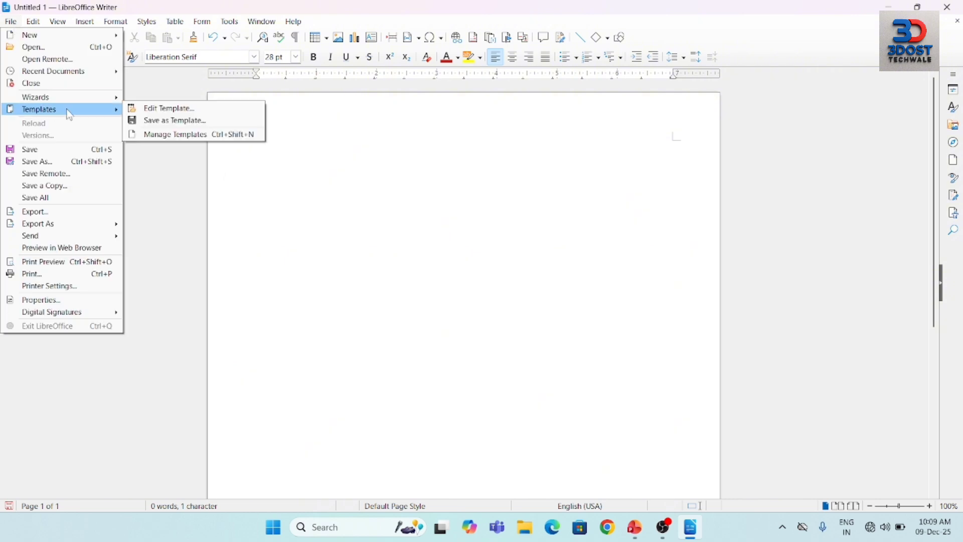
left_click(187, 134)
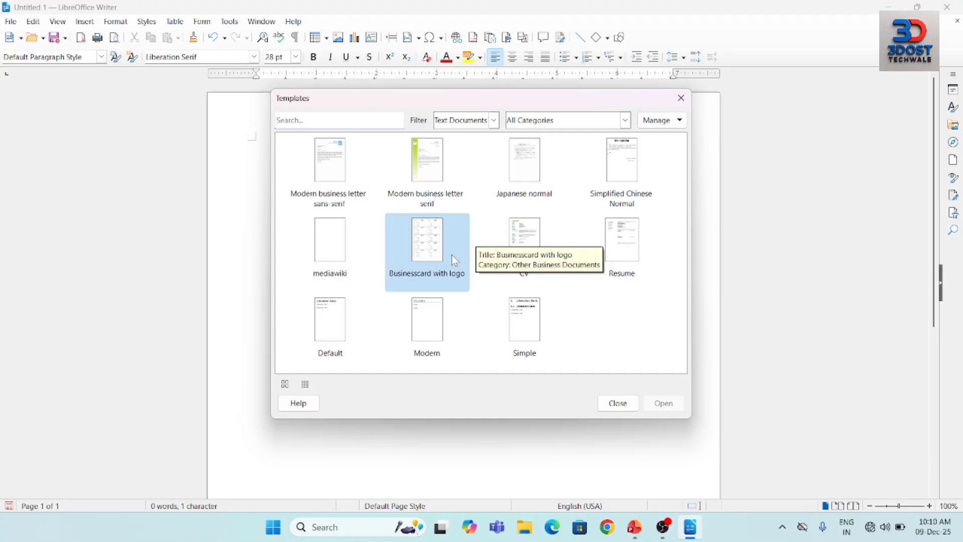
left_click(640, 241)
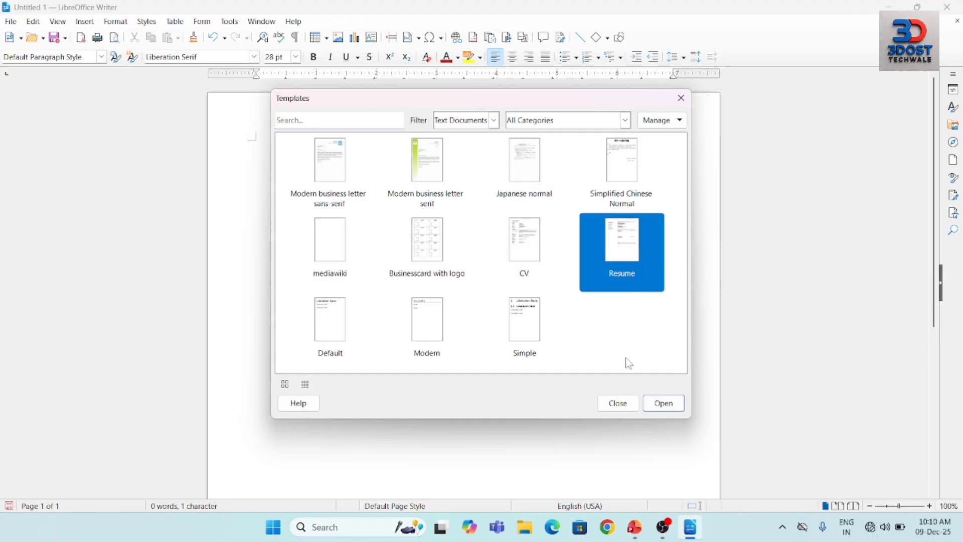
left_click(655, 407)
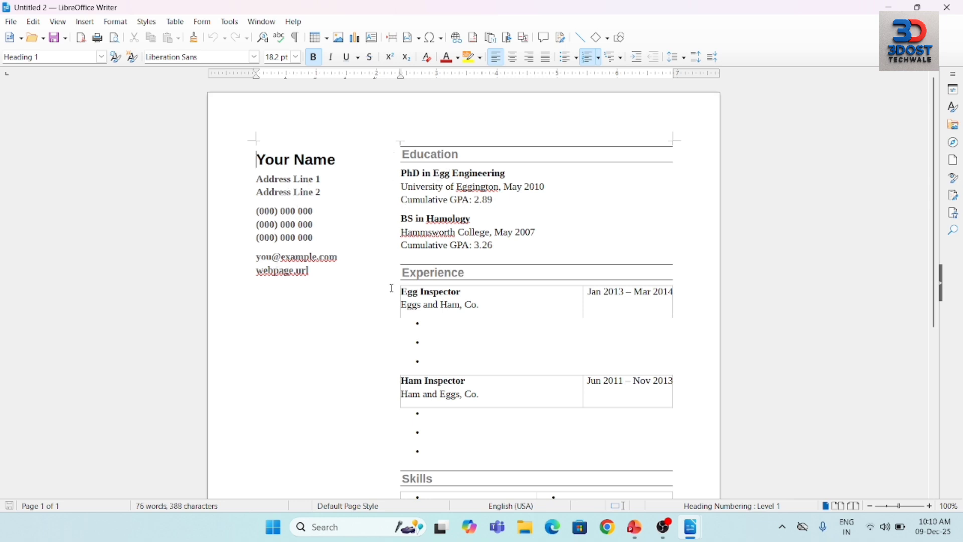
scroll(391, 287, "down", 5)
scroll(393, 287, "up", 4)
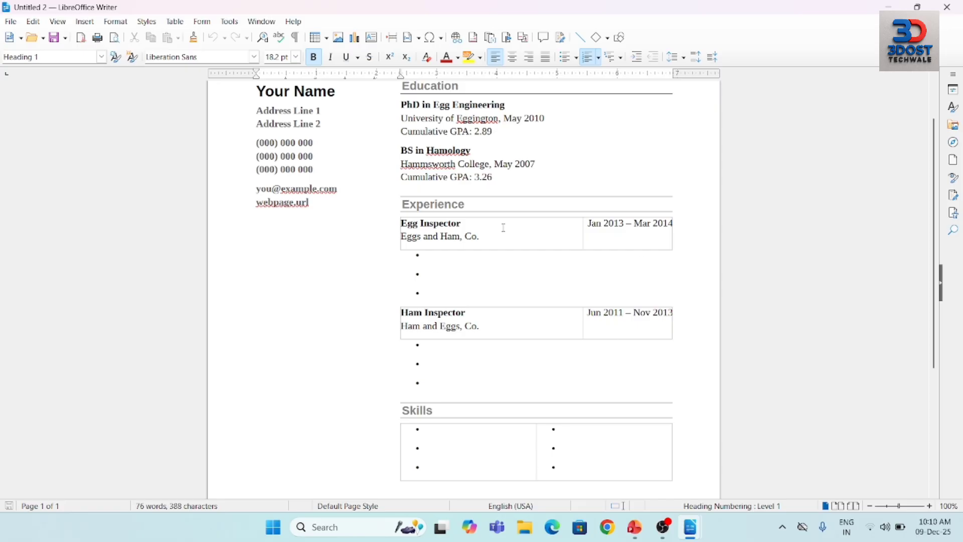
Step: Create a document from the "Businesscard with logo" template and accept updating its external links
left_click(11, 21)
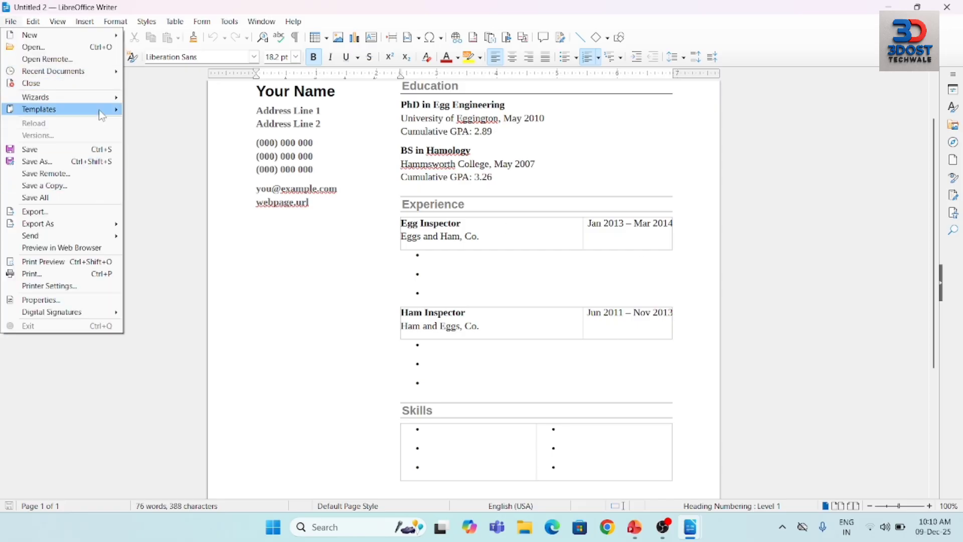
mouse_move(101, 110)
left_click(182, 134)
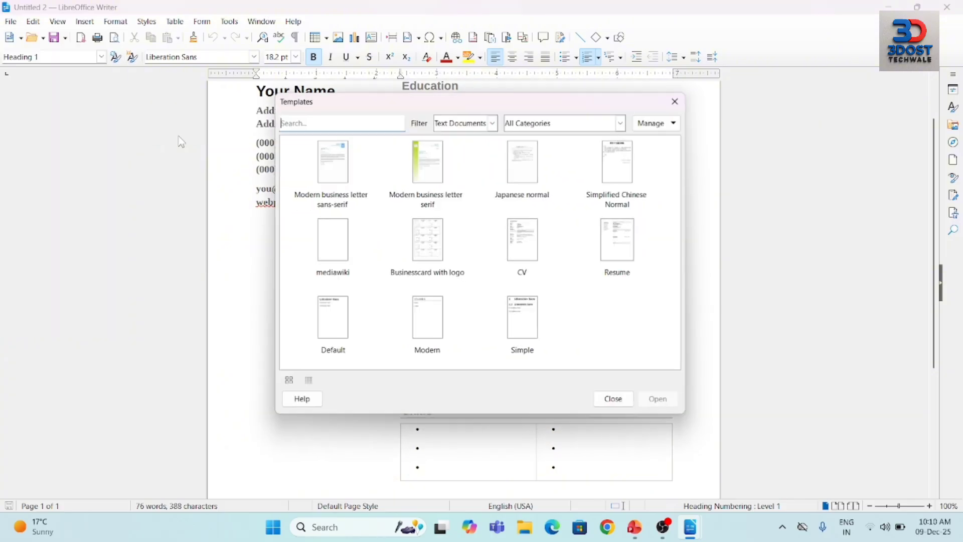
left_click(421, 240)
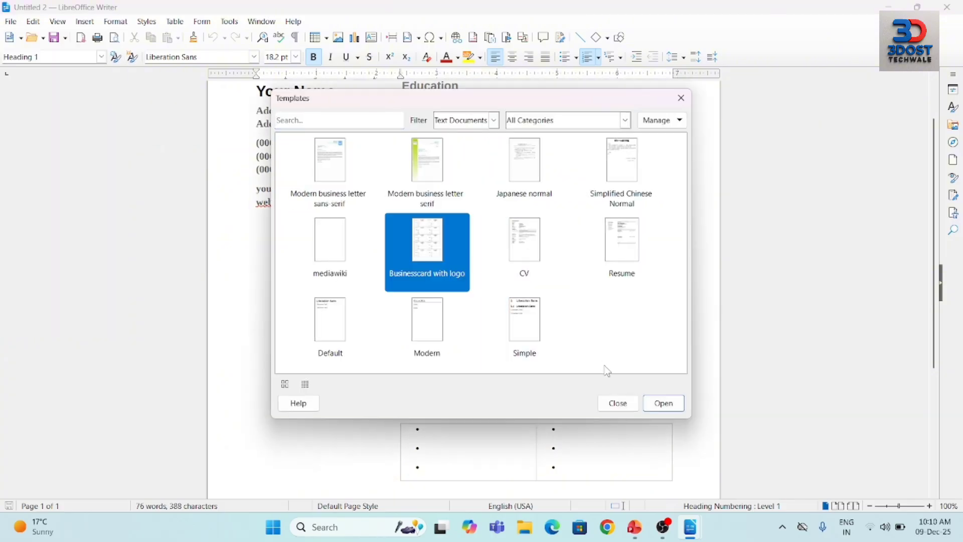
left_click(653, 403)
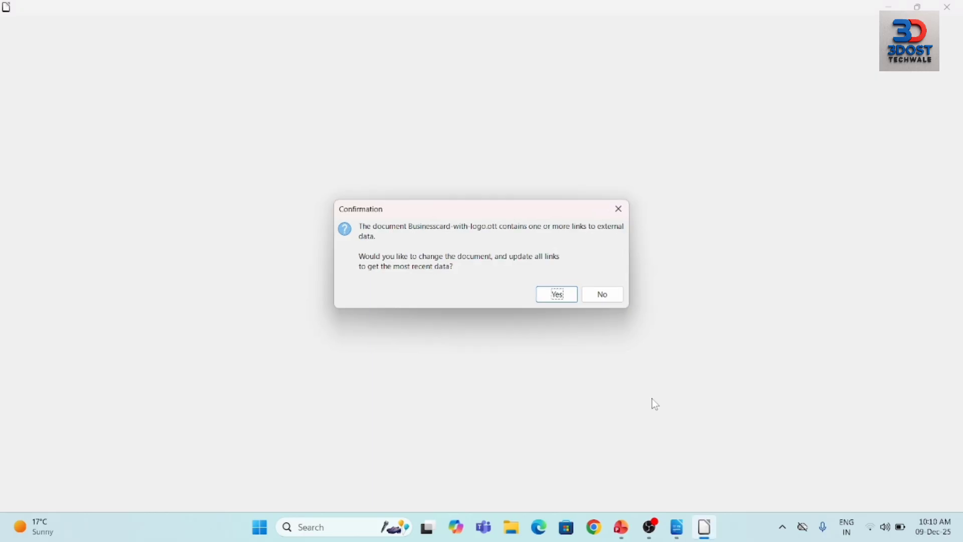
left_click(559, 296)
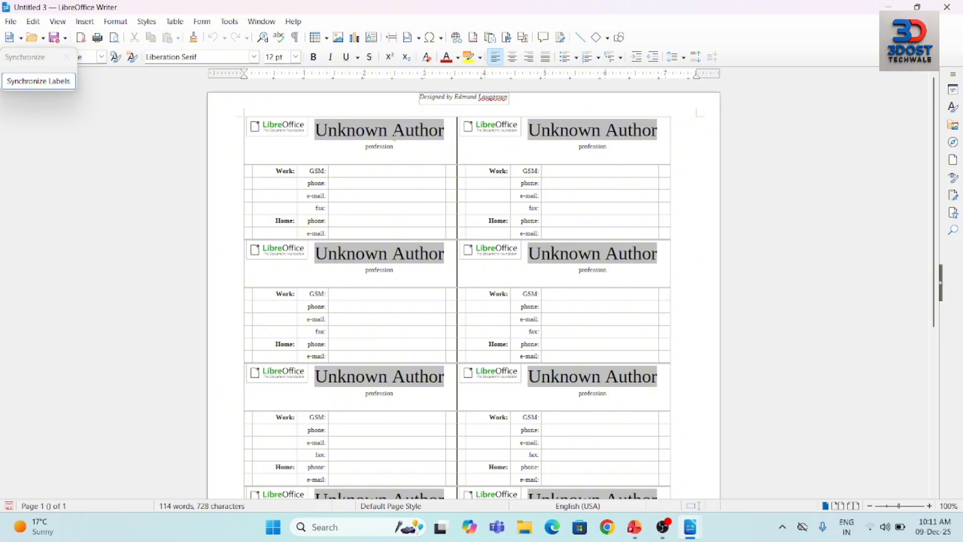
Step: Insert a new line containing "i" above the first business card
key("Return")
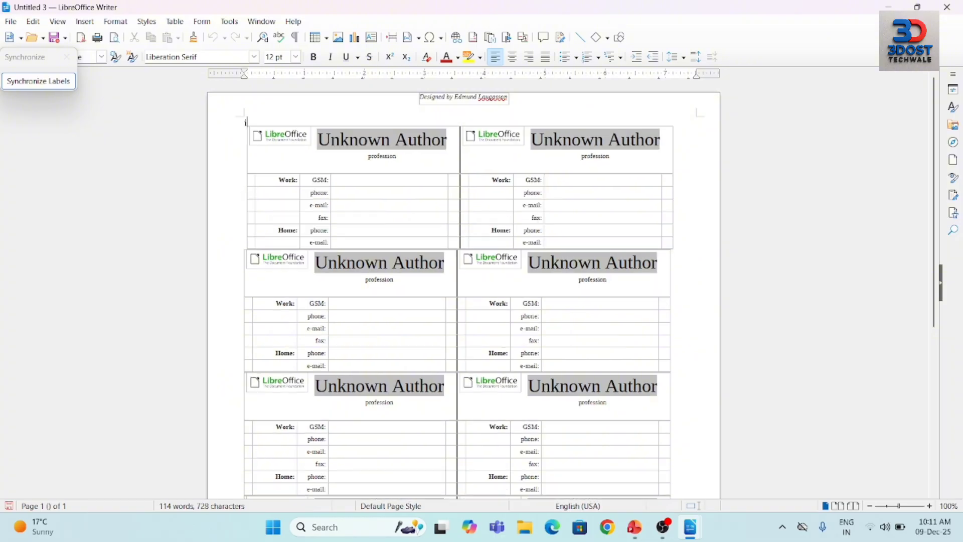
type("i")
left_click(354, 193)
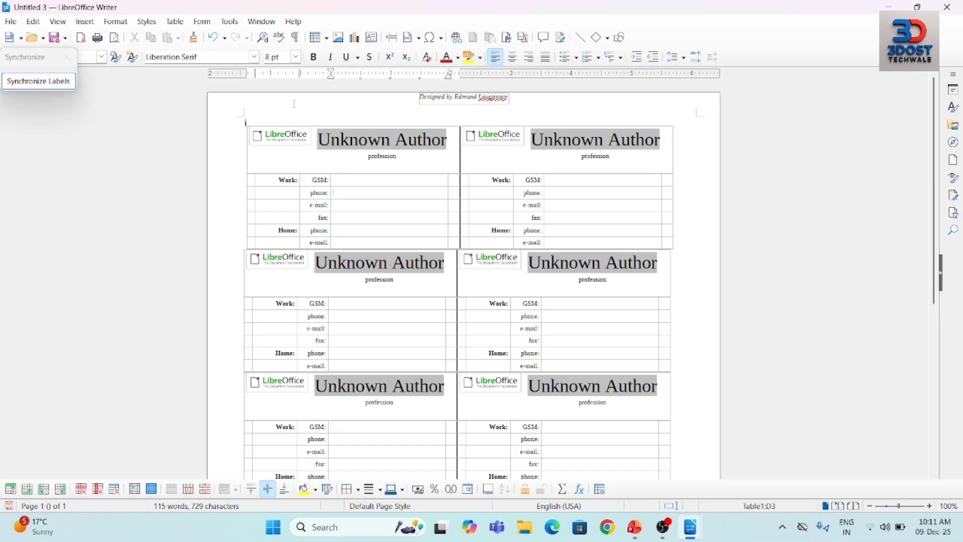
left_click(262, 121)
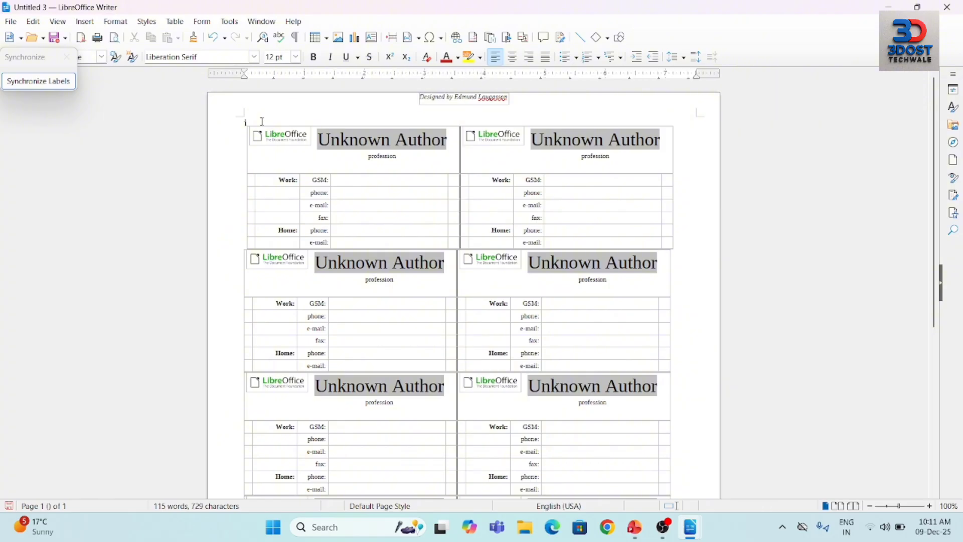
left_click_drag(263, 121, 281, 150)
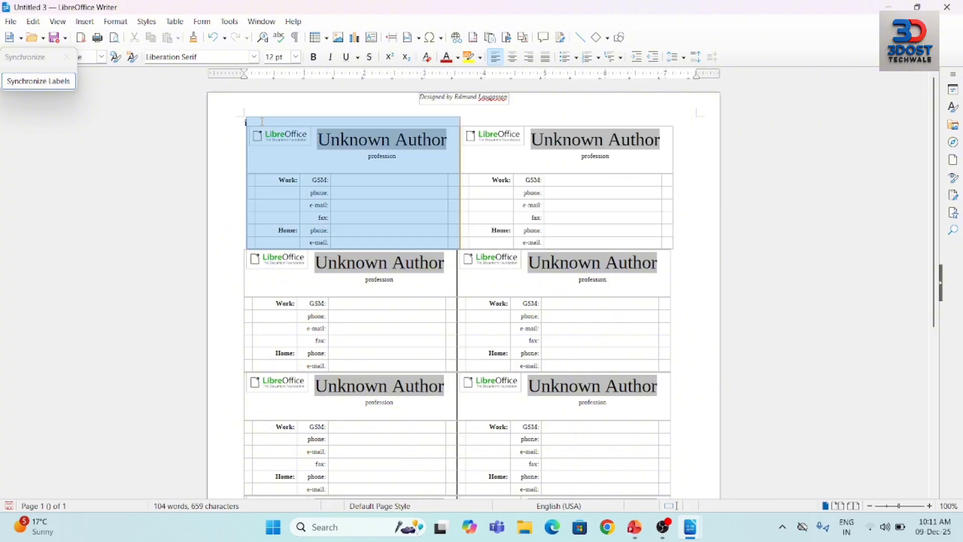
double_click(372, 138)
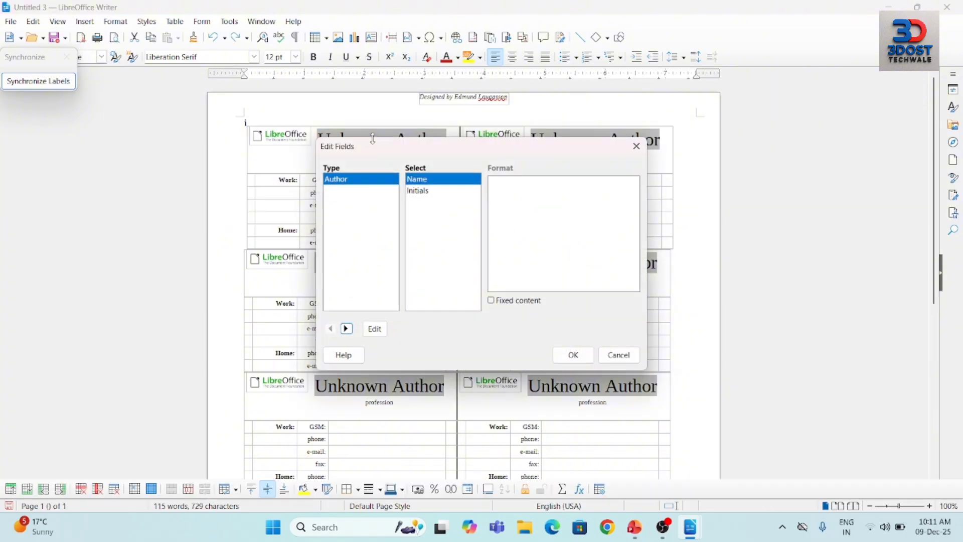
left_click(637, 146)
left_click(448, 130)
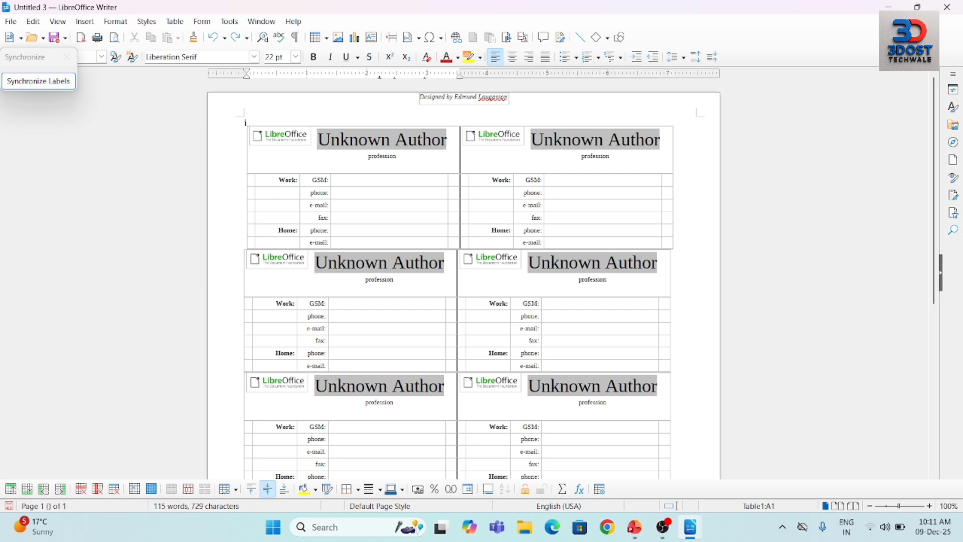
key("Home")
key("shift+Right")
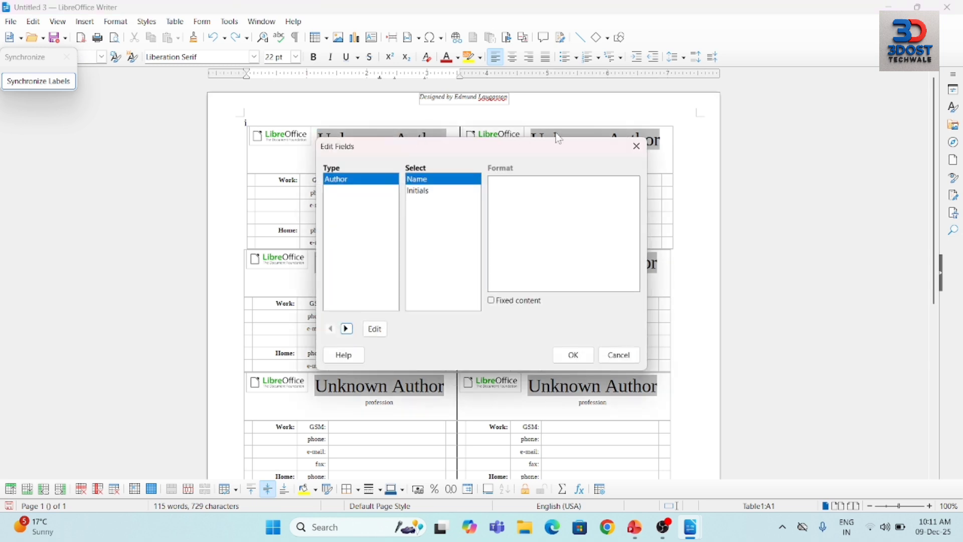
left_click(637, 146)
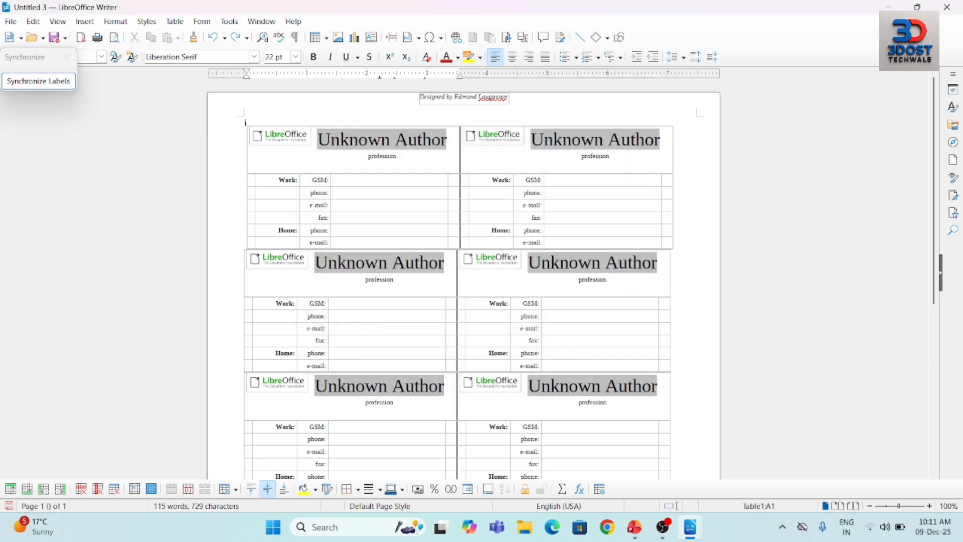
Step: Replace the name on the first business card with "3dosttechwale", synchronize the labels and review all the cards
left_click(435, 140)
type("3")
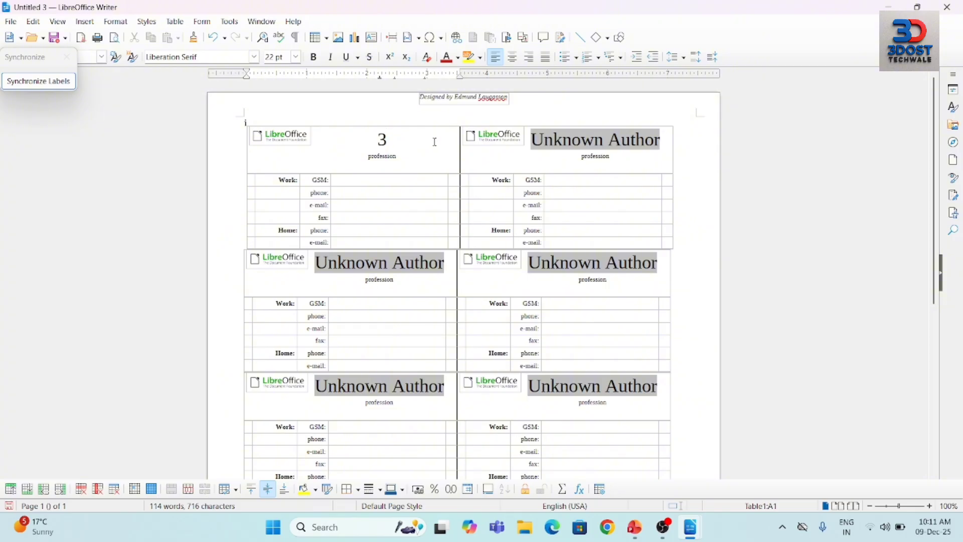
type("dostt")
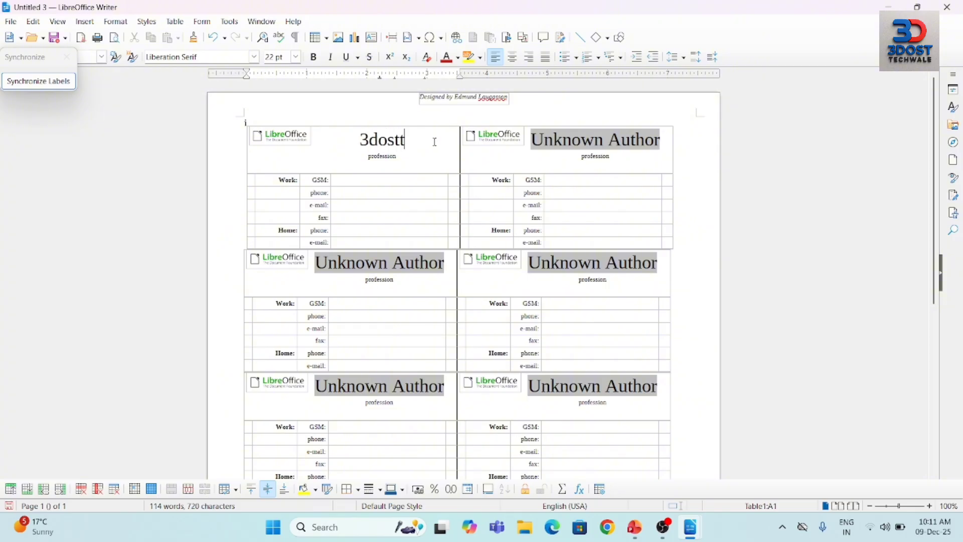
type("echwal")
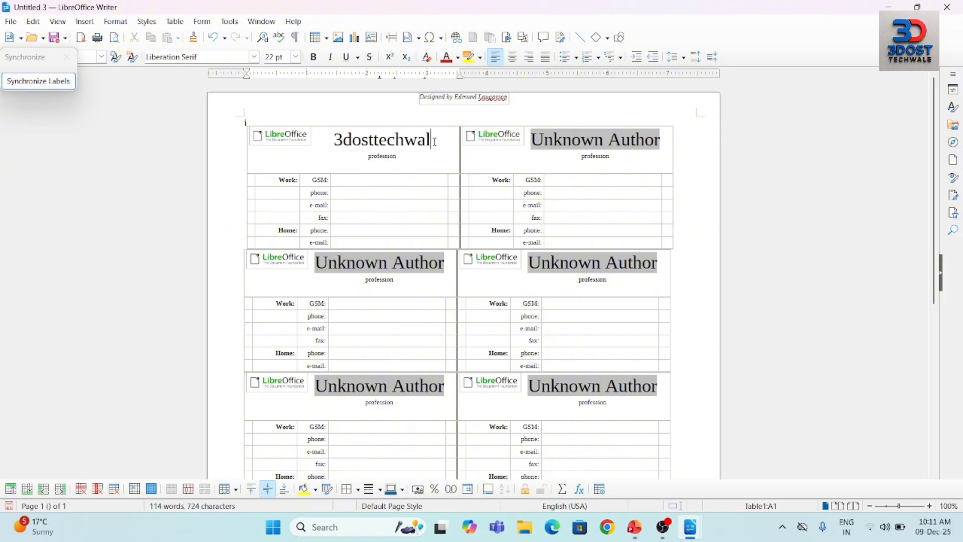
type("e")
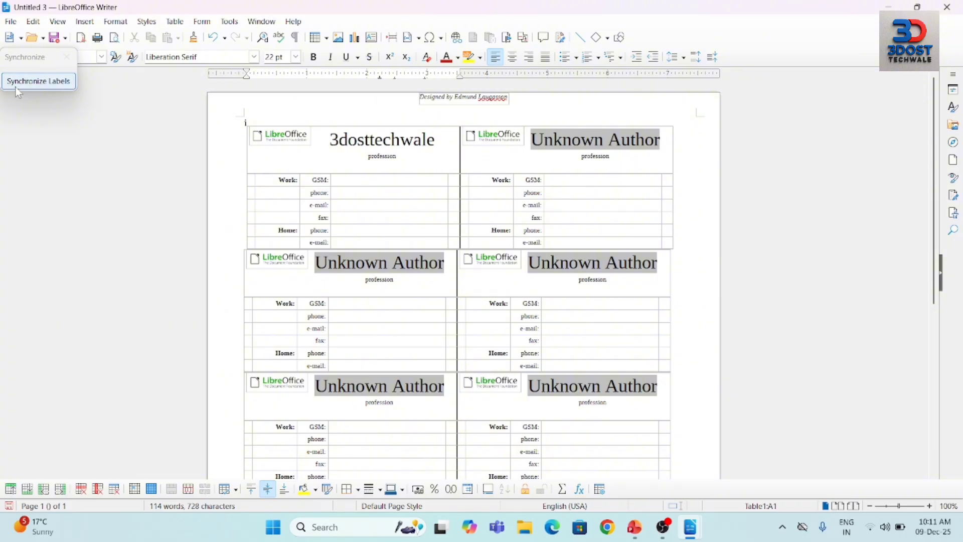
left_click(52, 82)
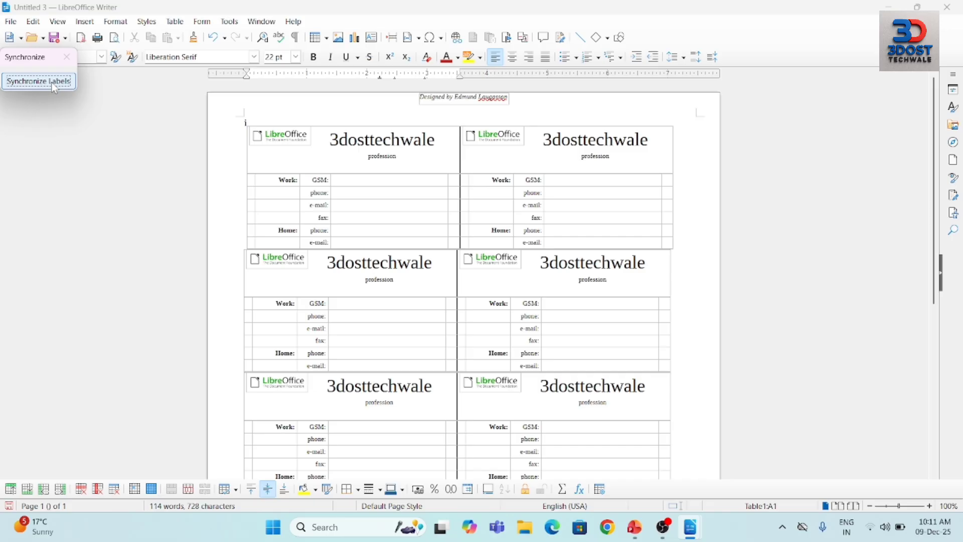
scroll(567, 361, "down", 5)
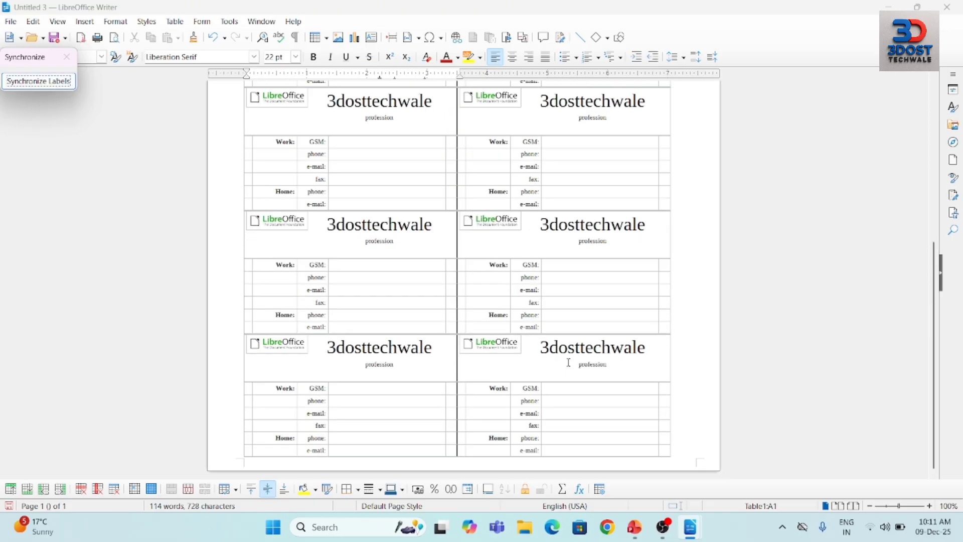
scroll(569, 362, "up", 5)
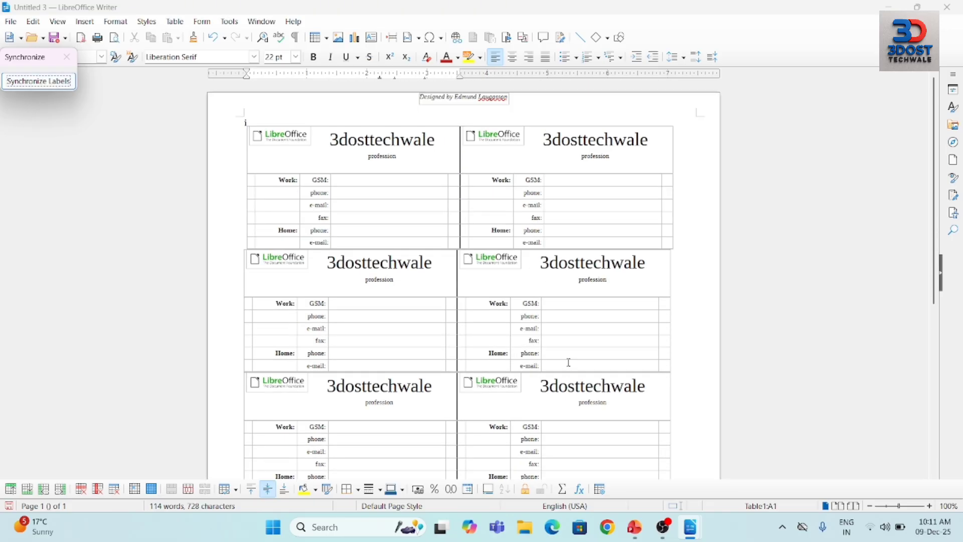
Step: Replace the profession text on the first business card with "youtube channel" and synchronize the labels
left_click(389, 158)
key("BackSpace")
key("BackSpace")
key("BackSpace")
key("BackSpace")
key("BackSpace")
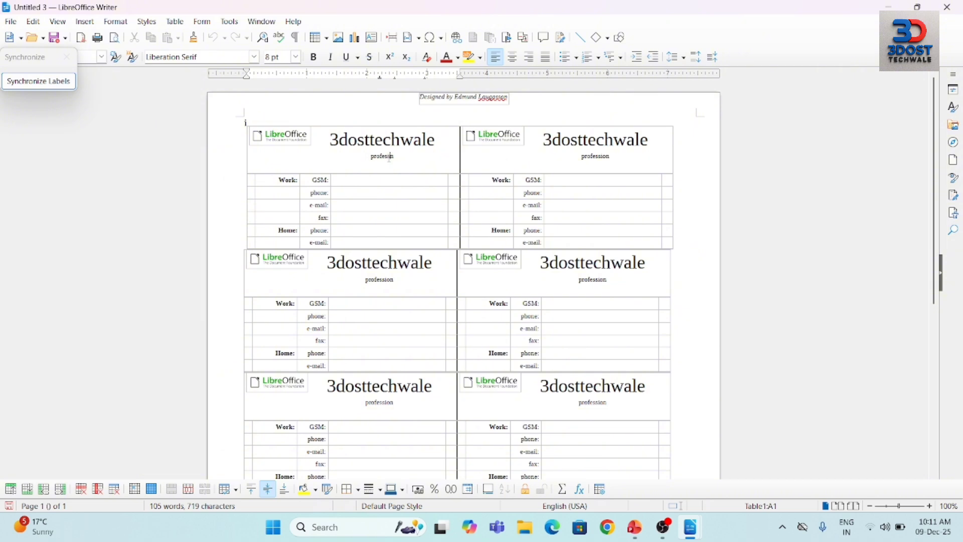
key("BackSpace")
key("BackSpace")
key("BackSpace")
key("BackSpace")
key("BackSpace")
type("youtube channel")
left_click(43, 83)
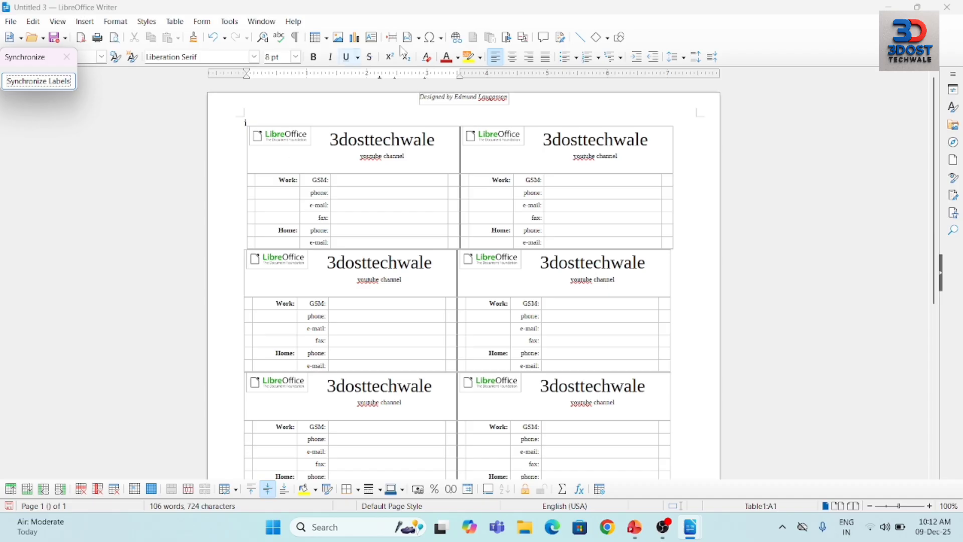
Step: Close the business card document without saving and look over the template commands in the resume document
left_click(946, 7)
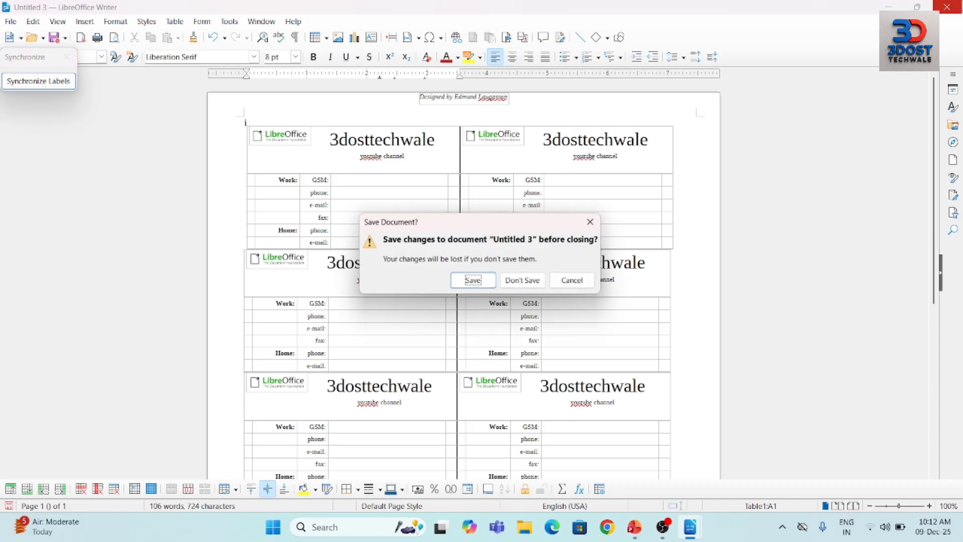
left_click(525, 280)
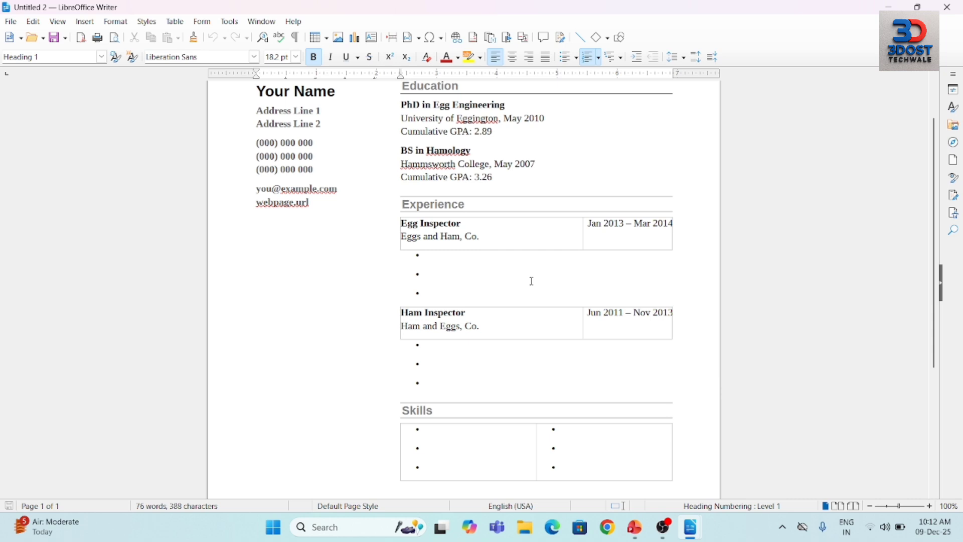
left_click(11, 22)
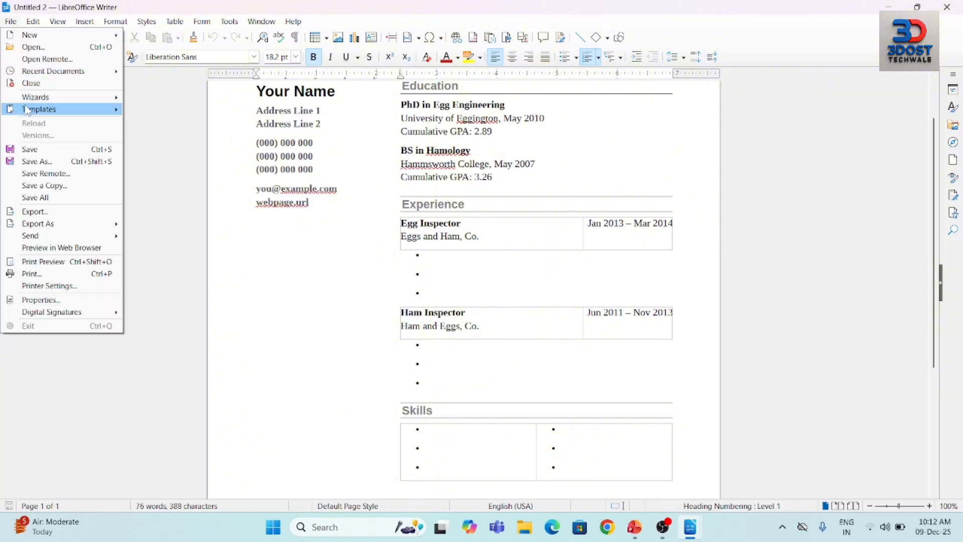
mouse_move(29, 111)
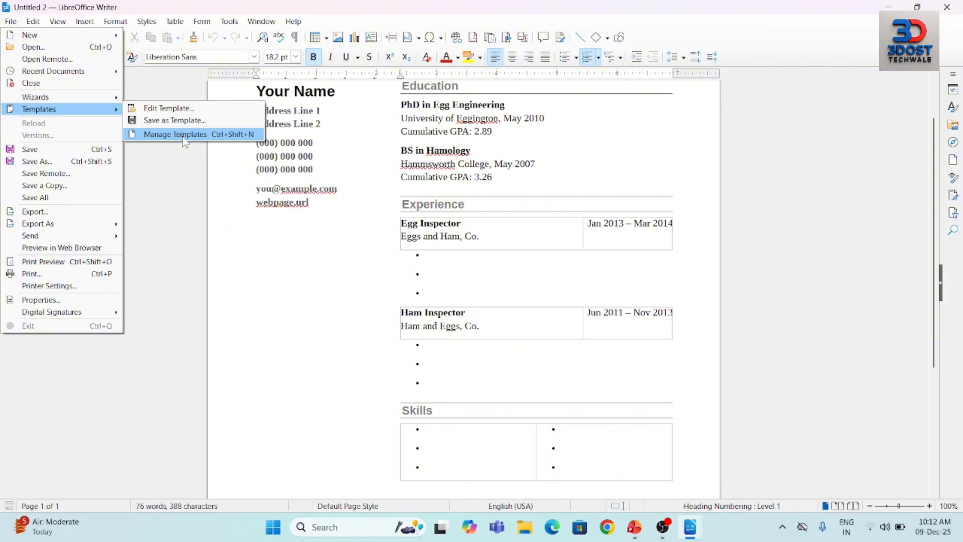
left_click(199, 169)
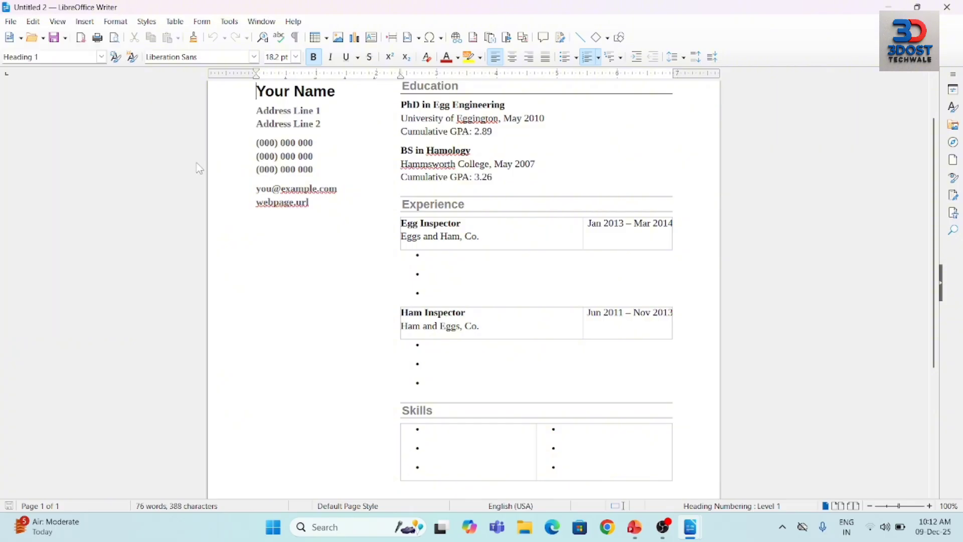
left_click(7, 22)
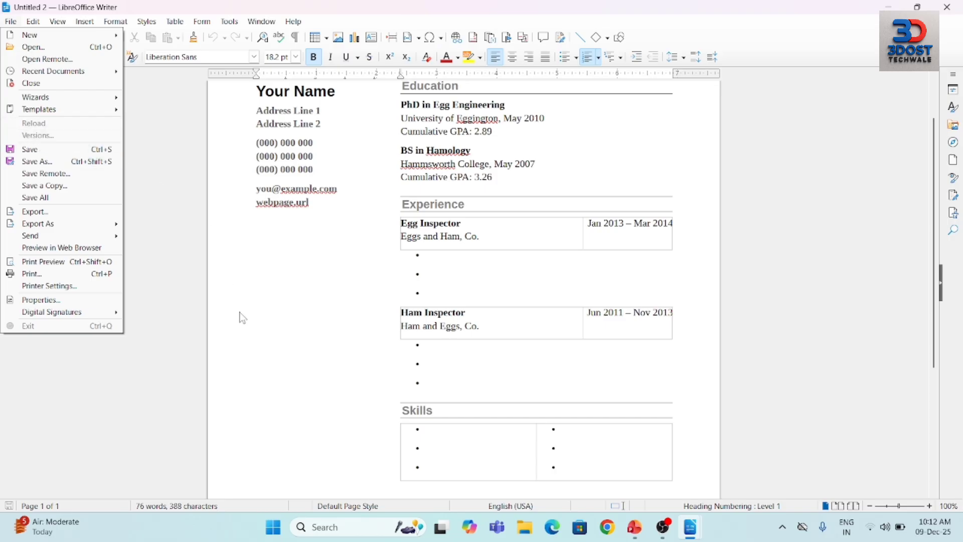
Step: Switch to the PowerPoint slide show and reveal the description of the Save command
key("alt+Tab")
key("alt+Tab")
key("alt+Tab")
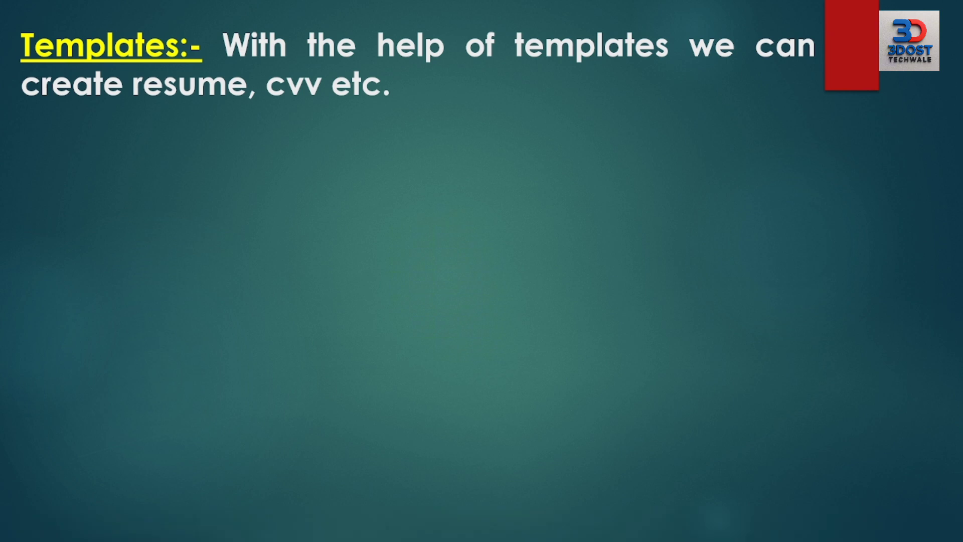
key("Right")
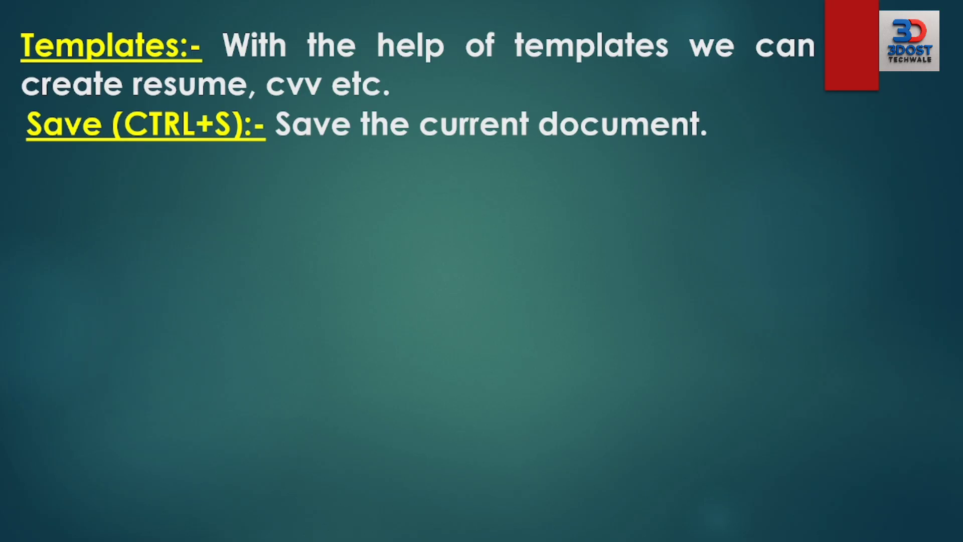
Step: Switch back to the Untitled 2 resume in LibreOffice Writer and save it on the Desktop as "resume" in ODF Text Document format
key("alt+Tab")
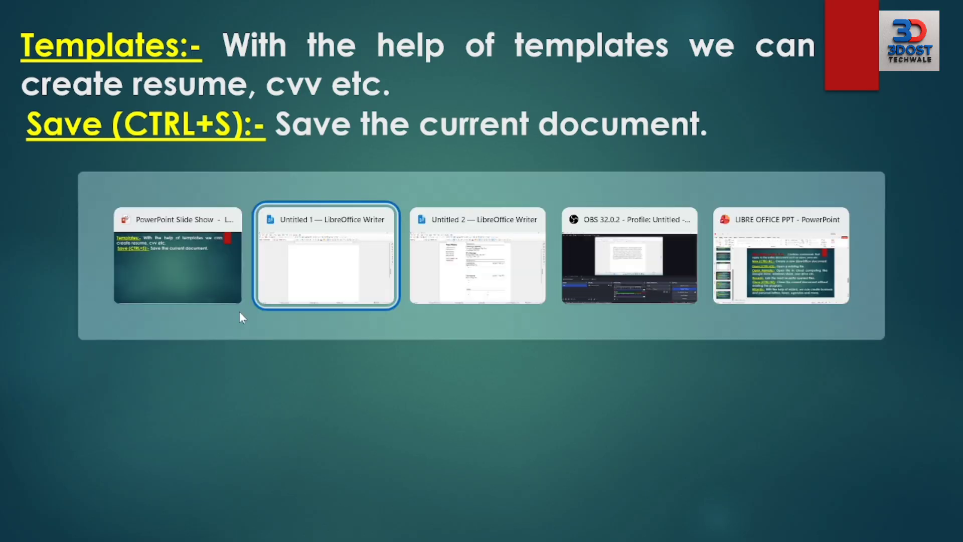
key("alt+Tab")
key("alt+Tab")
key("alt+Tab")
key("alt+Tab")
key("alt+Tab")
key("alt+Tab")
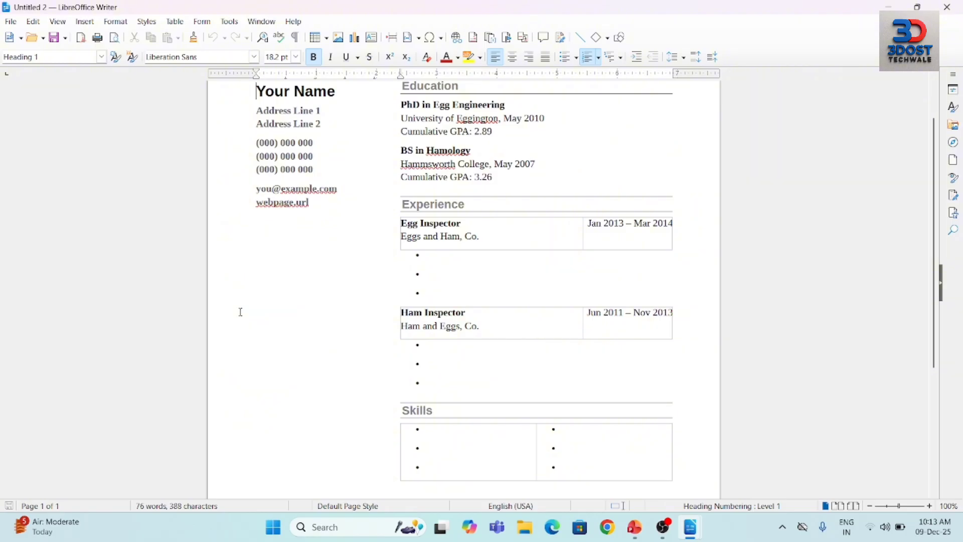
left_click(11, 22)
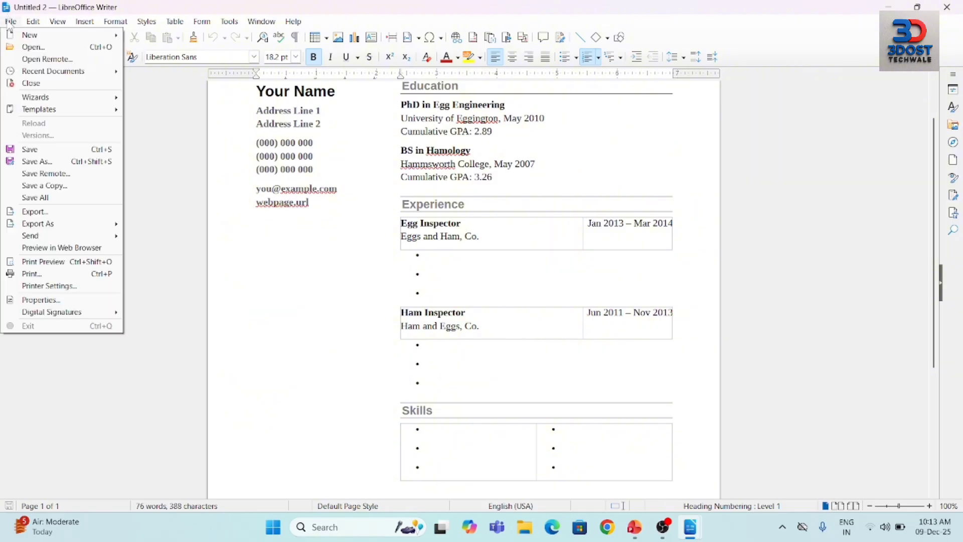
left_click(44, 155)
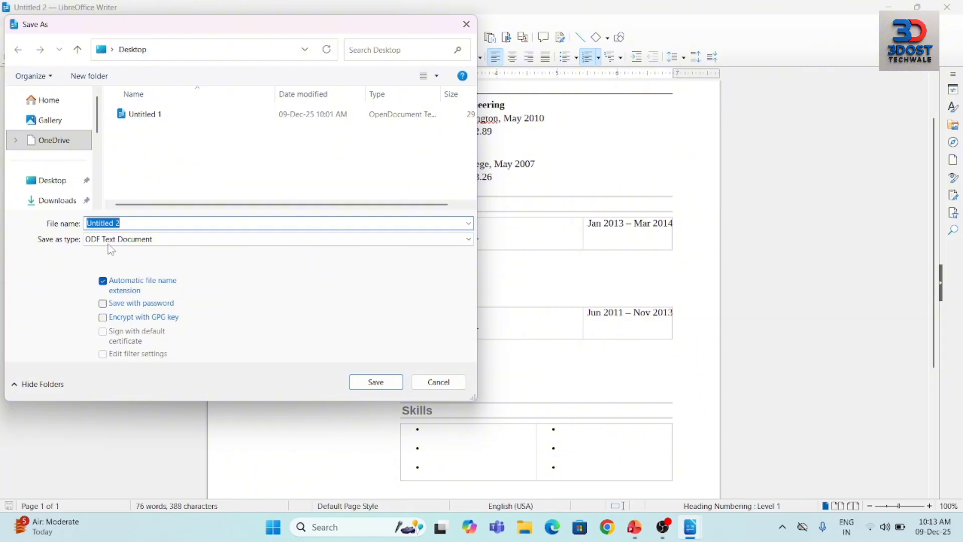
key("BackSpace")
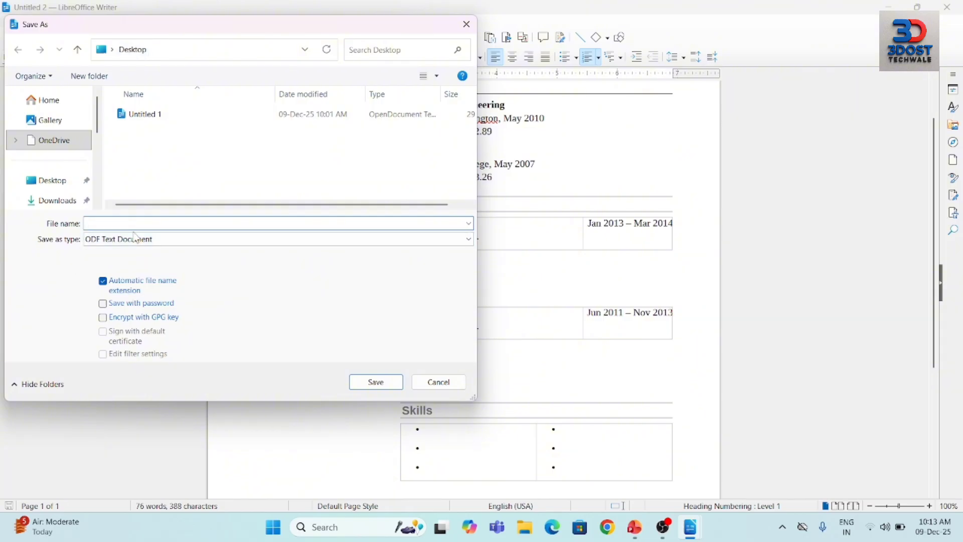
type("resume")
left_click(375, 386)
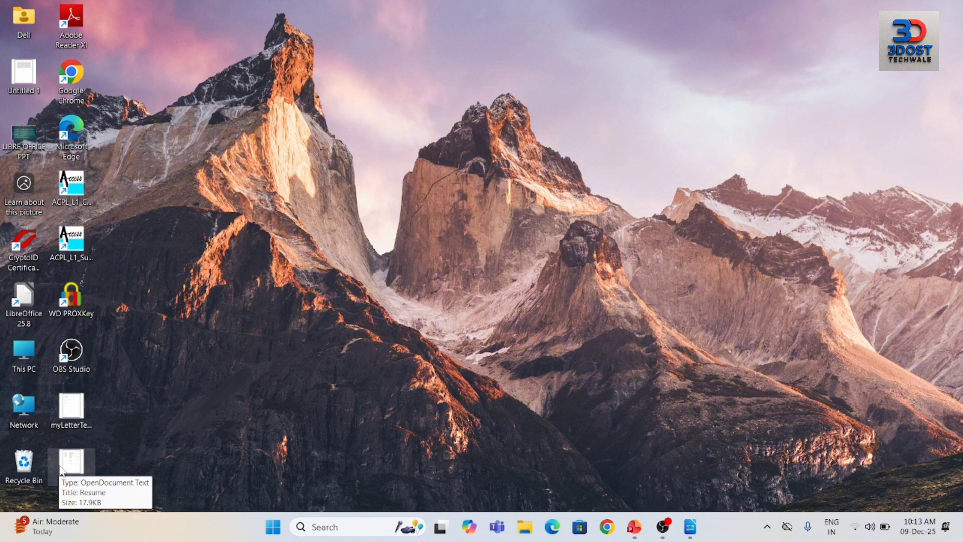
Step: Return to the blank Untitled 1 document in LibreOffice Writer and open the "resume" file from the Desktop
key("alt+Tab")
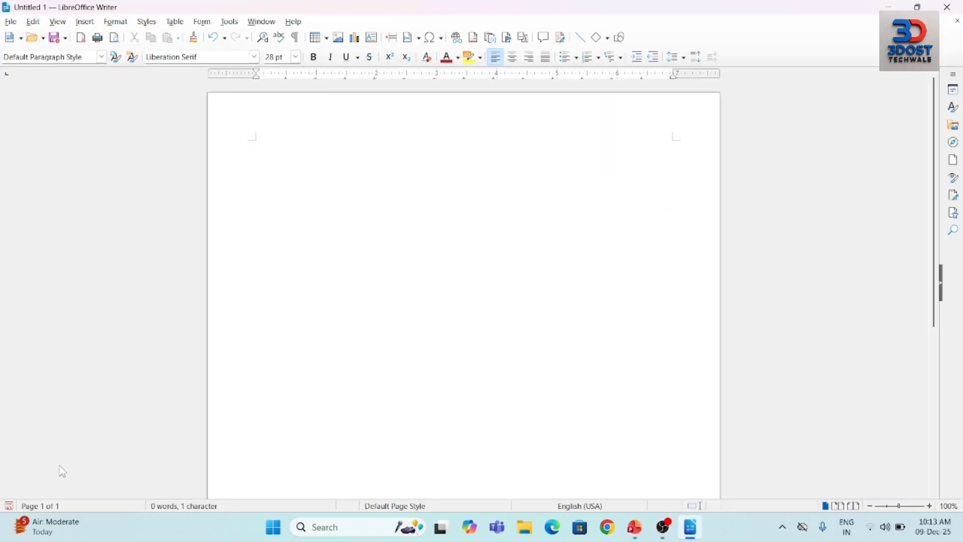
left_click(11, 22)
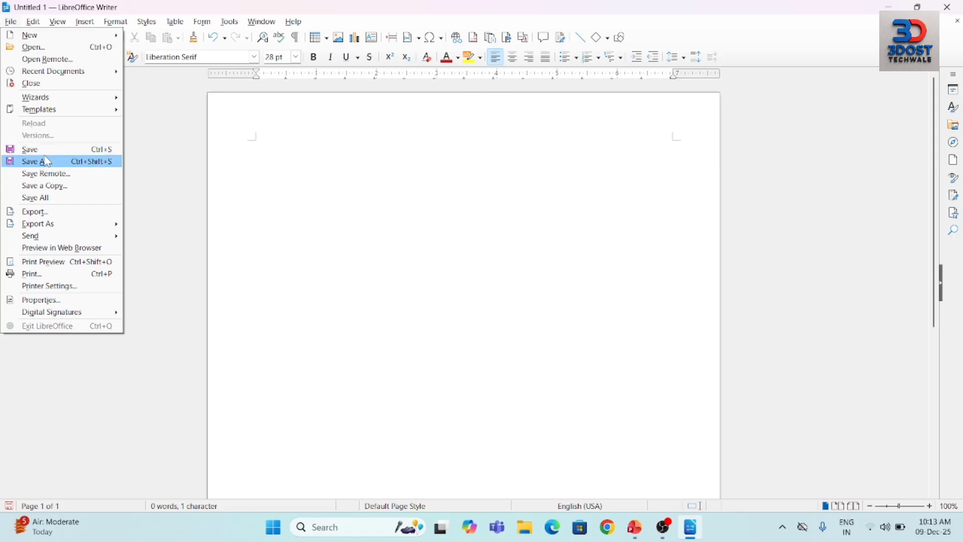
left_click(360, 156)
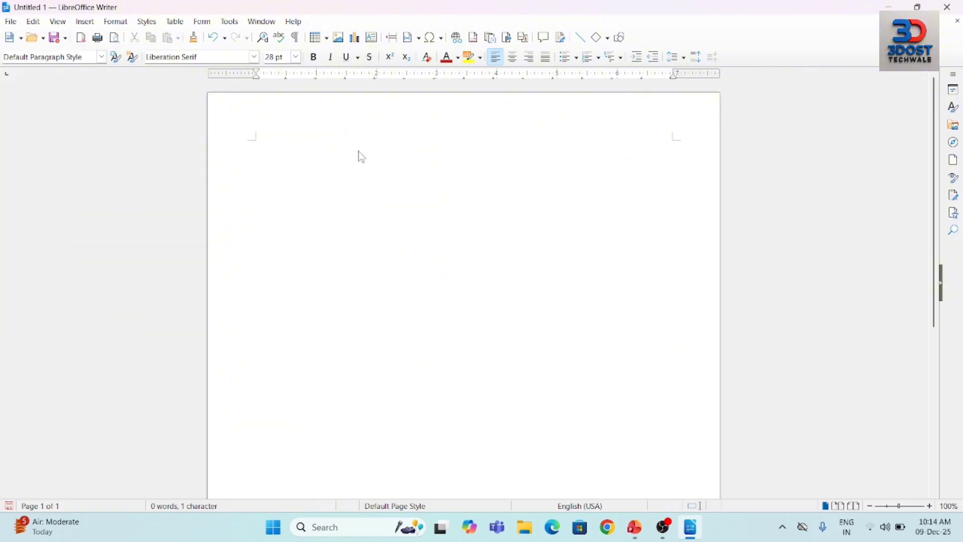
key("alt+Tab")
key("ctrl+o")
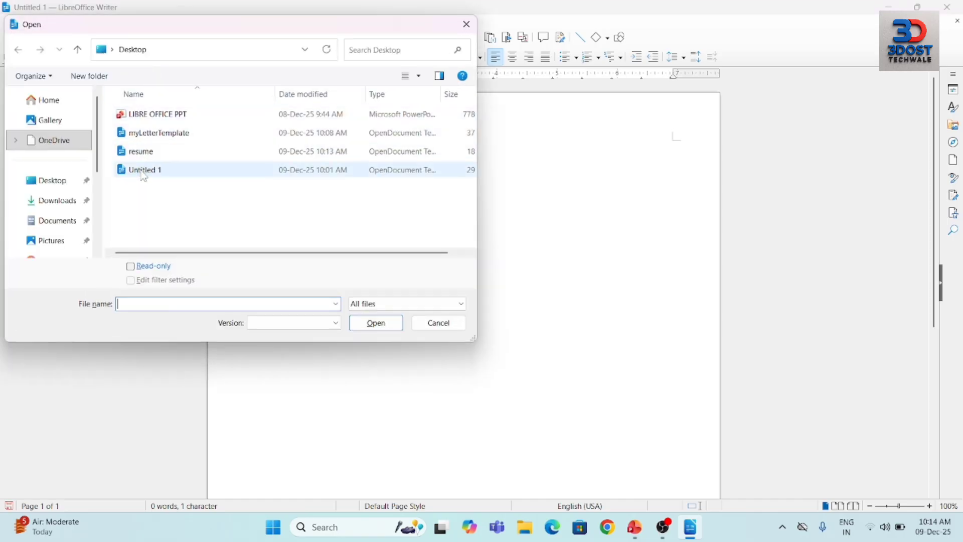
double_click(144, 159)
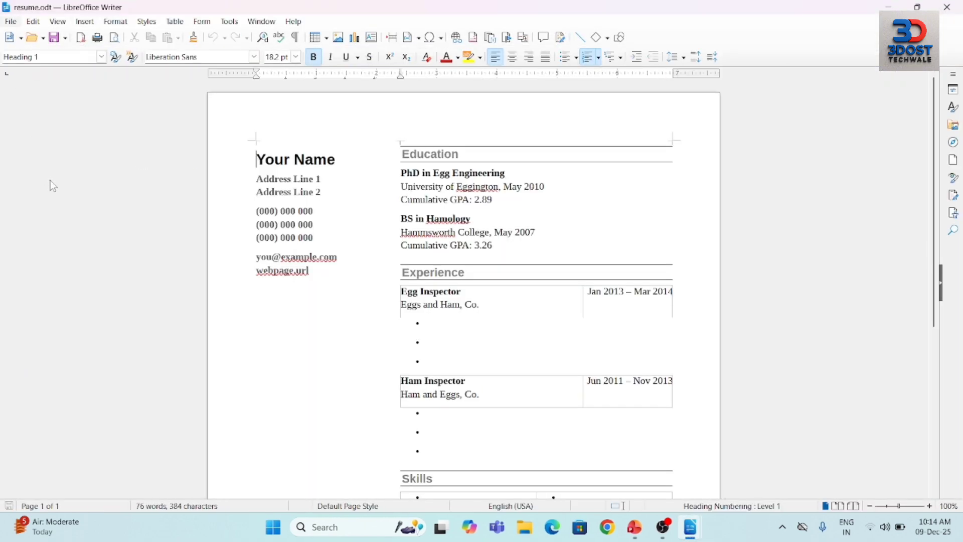
Step: Save the resume on the Desktop under the new name "resume1", declining to replace resume.odt, and close the document
left_click(15, 22)
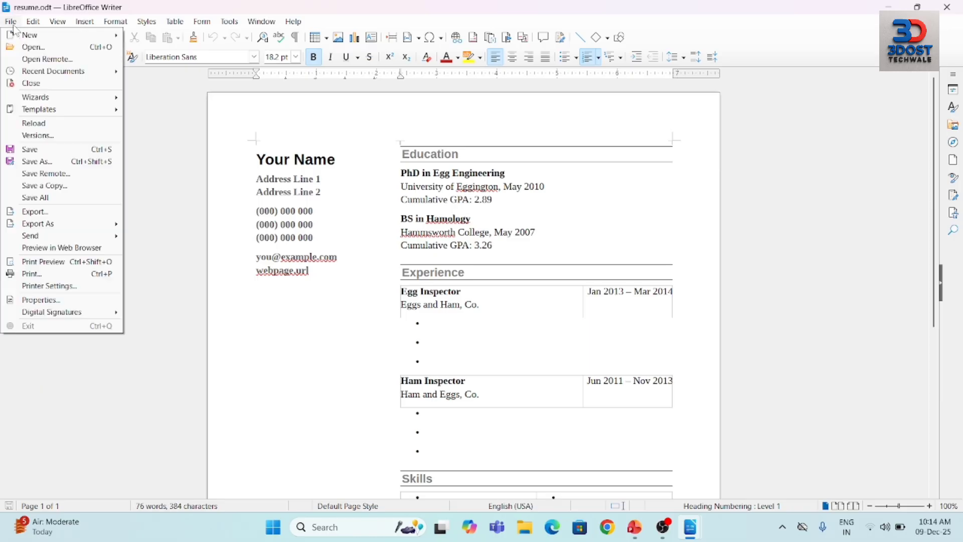
left_click(64, 163)
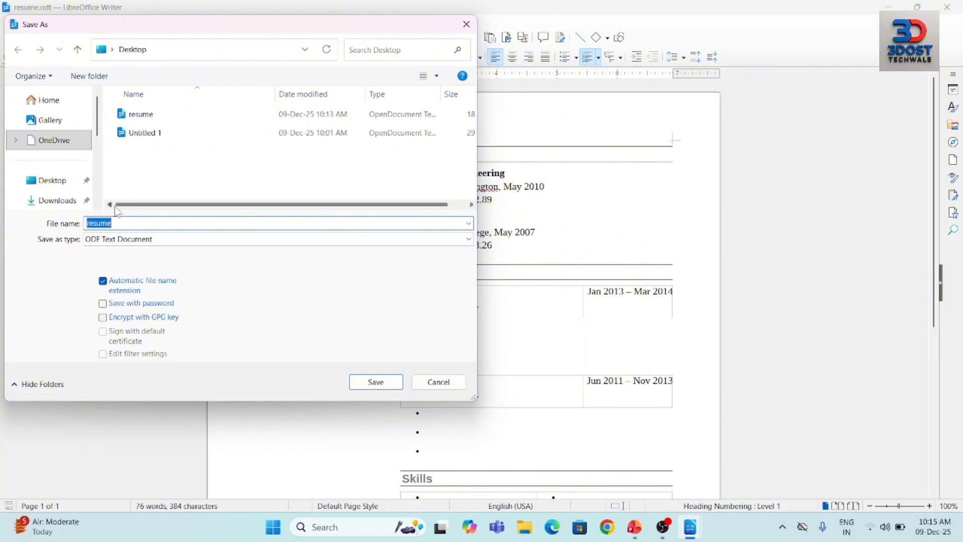
left_click(398, 384)
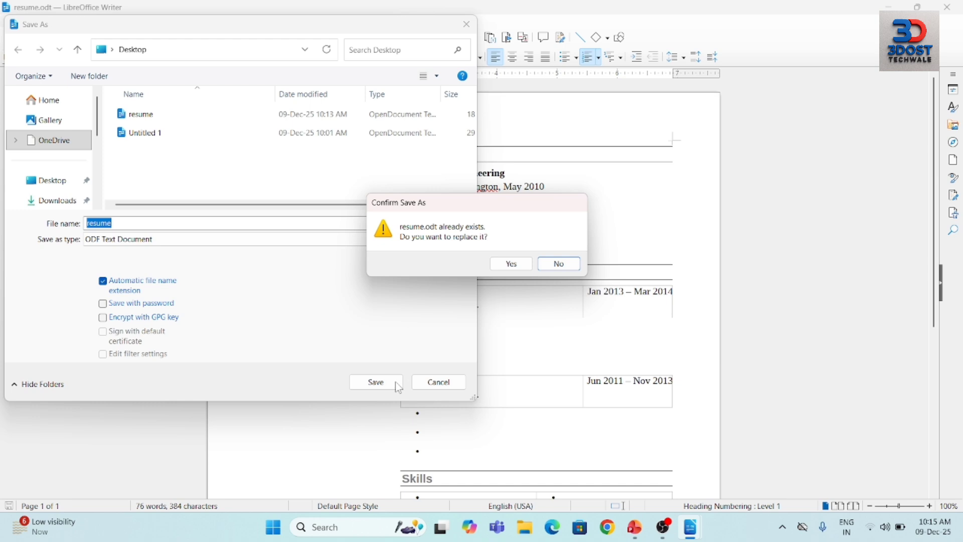
left_click(572, 269)
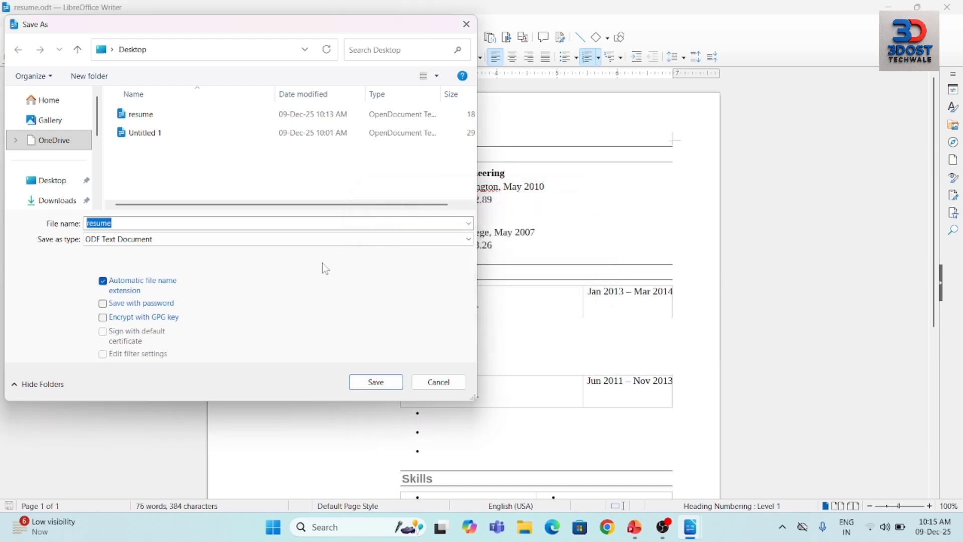
left_click(295, 222)
type("1")
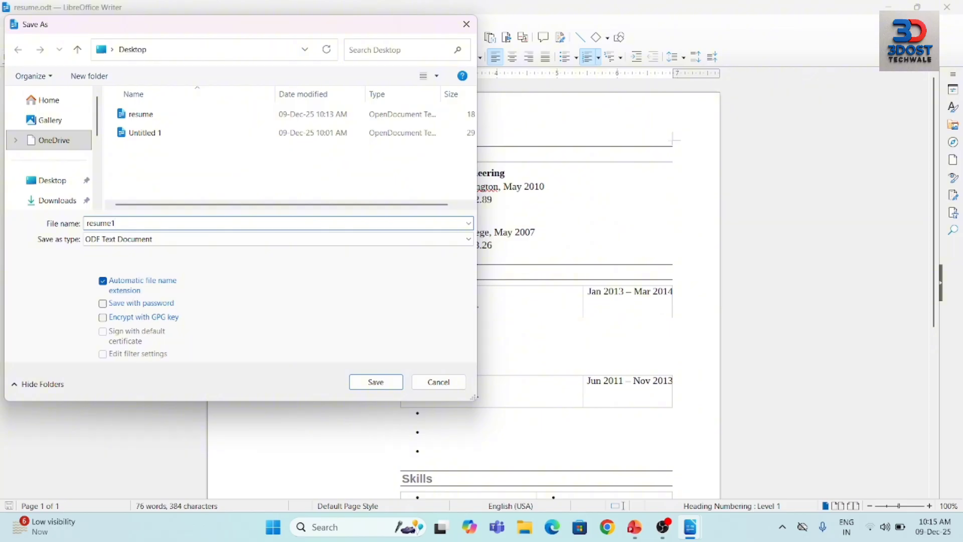
left_click(381, 383)
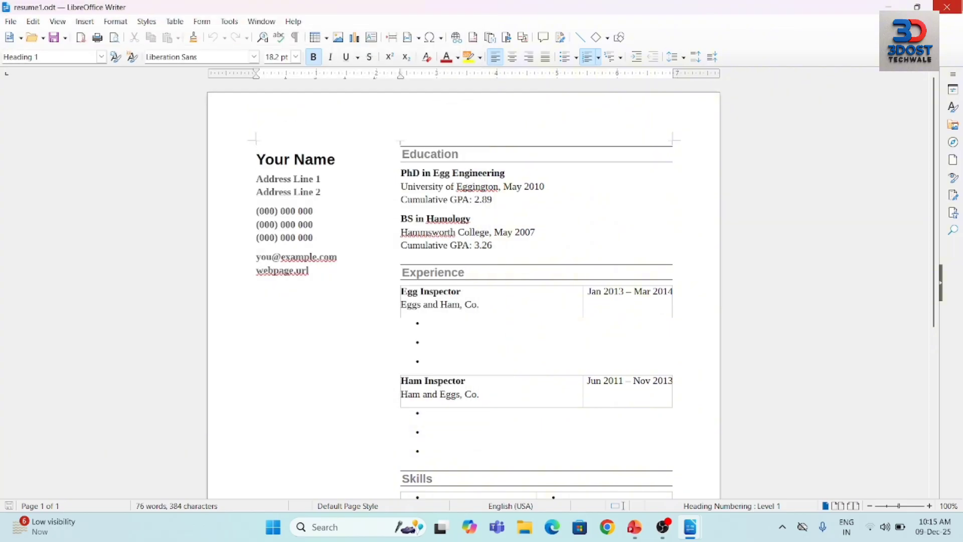
left_click(945, 6)
left_click(944, 7)
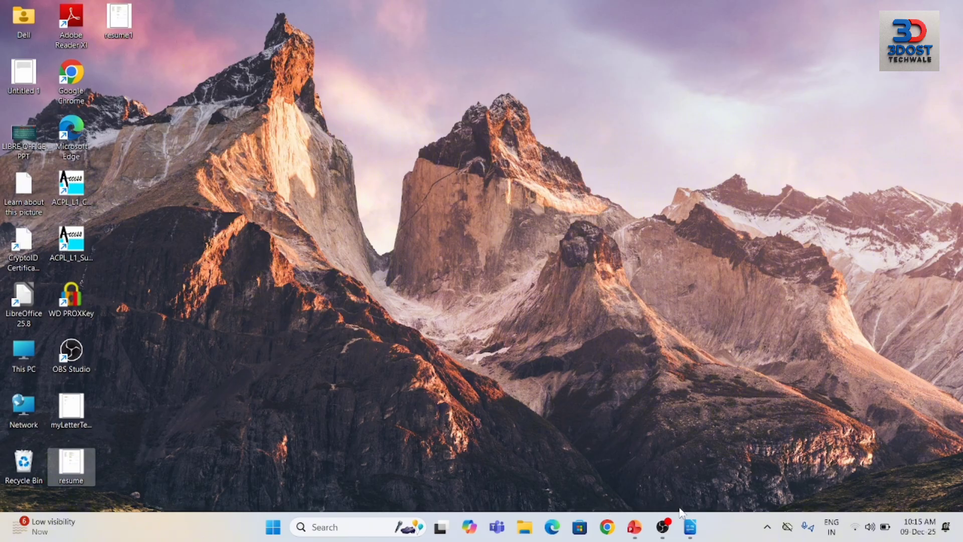
Step: Switch to the Untitled 1 document in LibreOffice Writer, bring up the Save a Copy dialog and dismiss it without saving
mouse_move(690, 526)
left_click(690, 490)
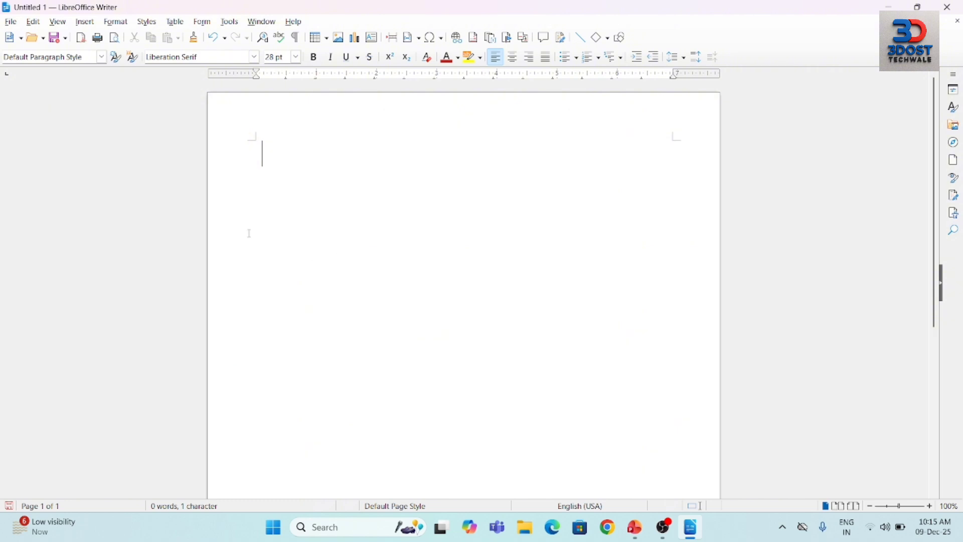
left_click(11, 22)
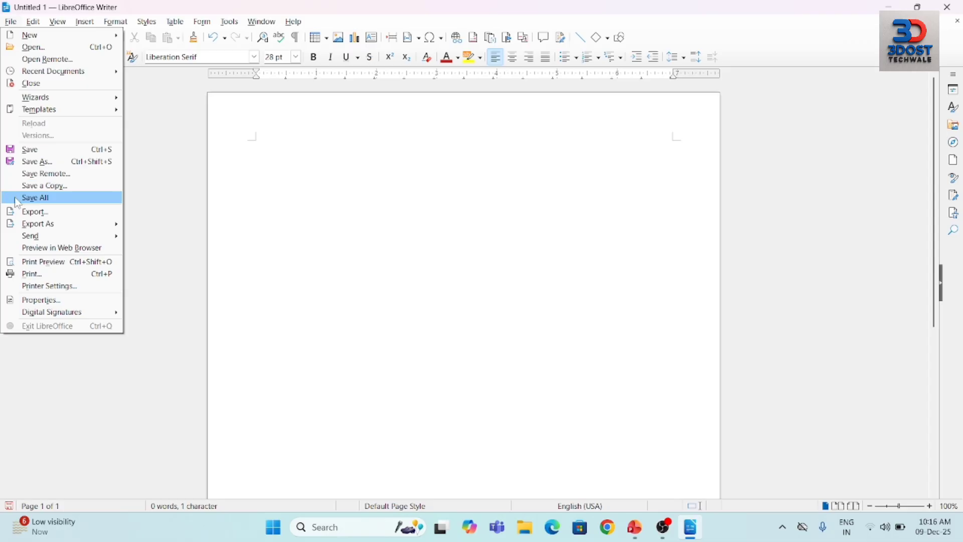
left_click(71, 189)
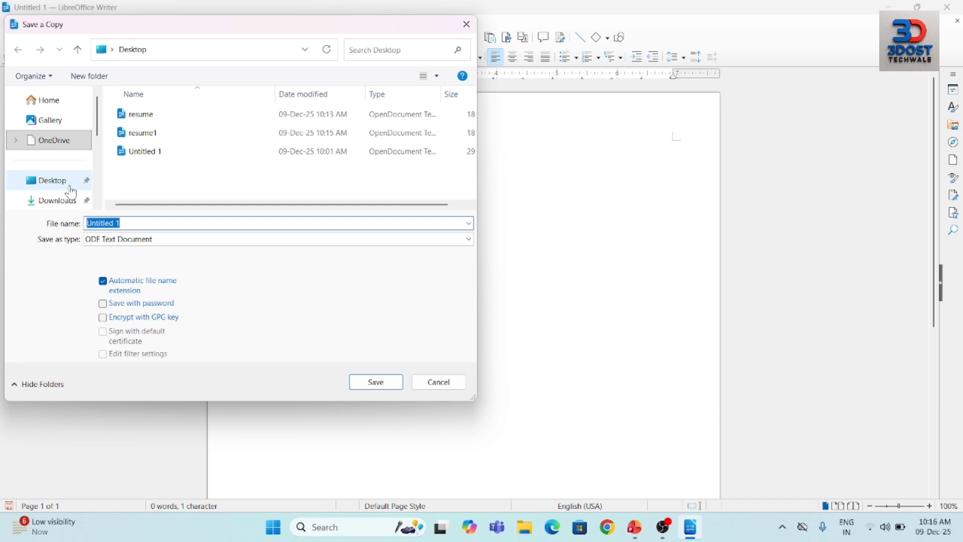
key("Escape")
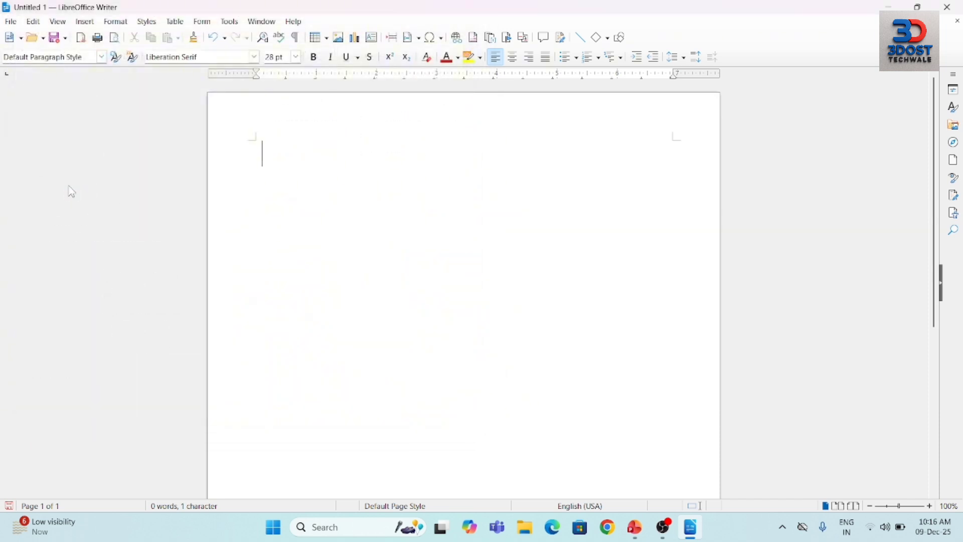
Step: Return from the slide show to the Untitled 1 document in LibreOffice Writer and try the Save All command
left_click(10, 22)
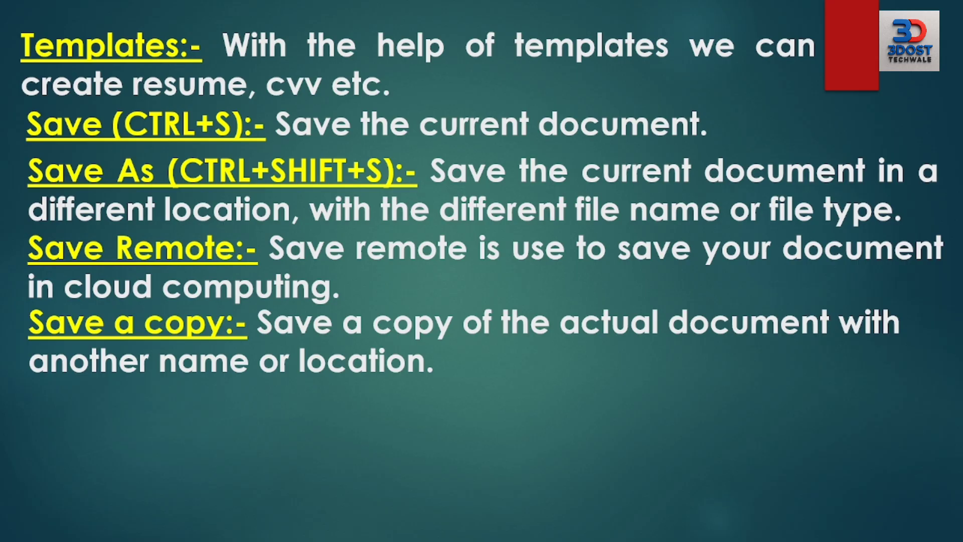
key("alt+Tab")
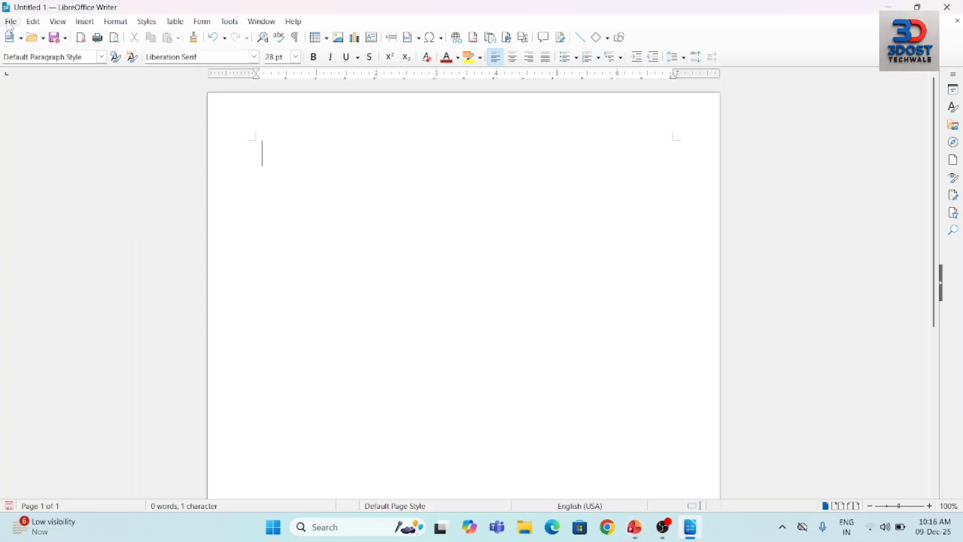
left_click(10, 22)
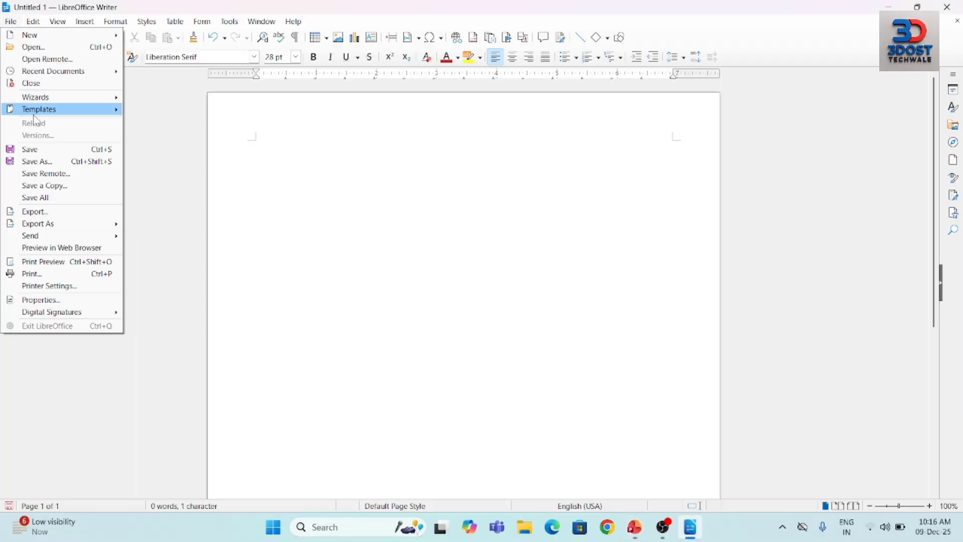
left_click(44, 198)
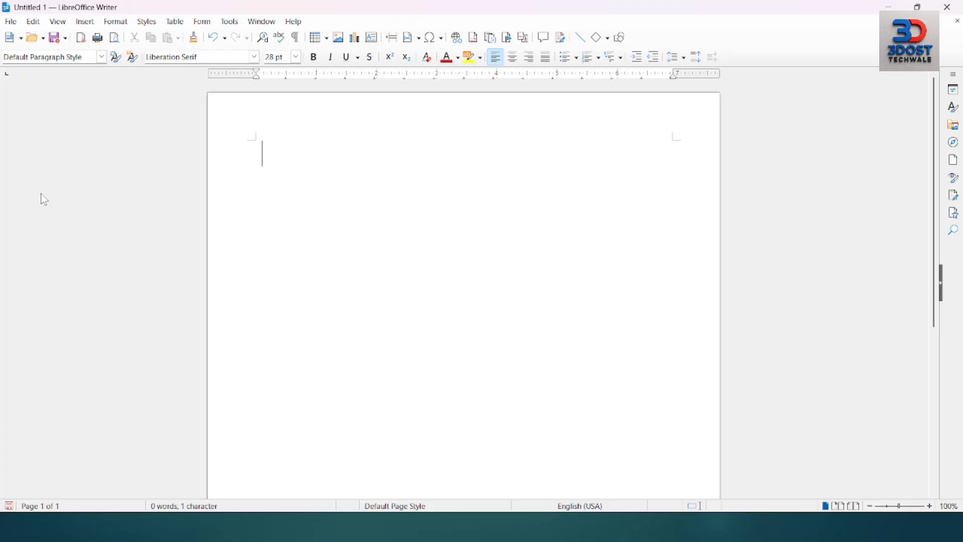
Step: Insert the dummy text into the blank document with the AutoText shortcut "dt" and return to the document's beginning
left_click(10, 22)
type("dt")
key("F3")
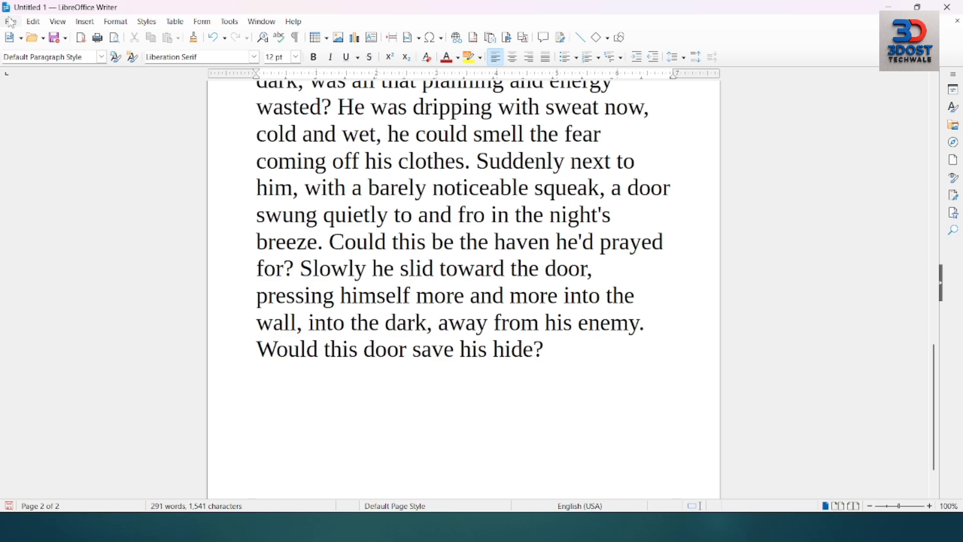
key("ctrl+Home")
key("Page_Down")
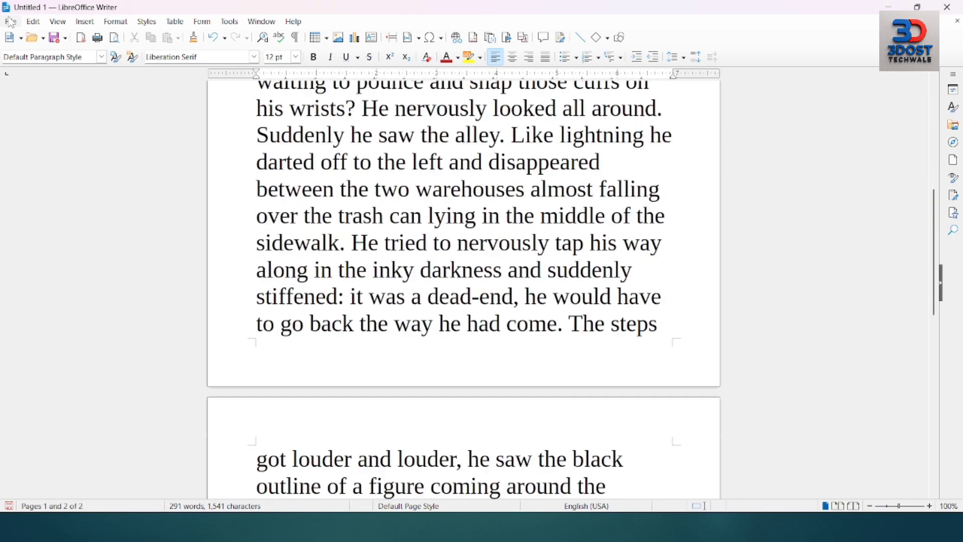
key("ctrl+Home")
Step: Open the Export dialog for the document, view the available file types and cancel without exporting
left_click(11, 21)
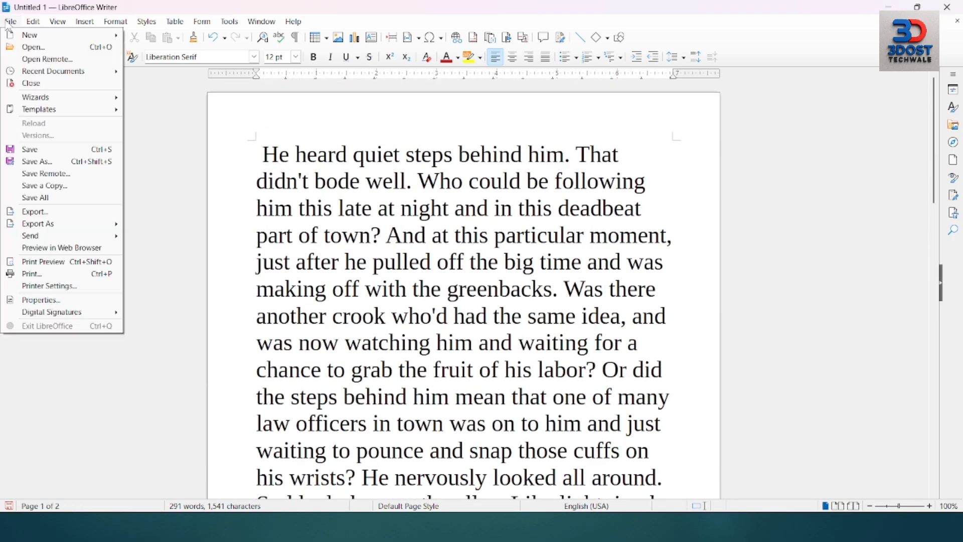
left_click(52, 212)
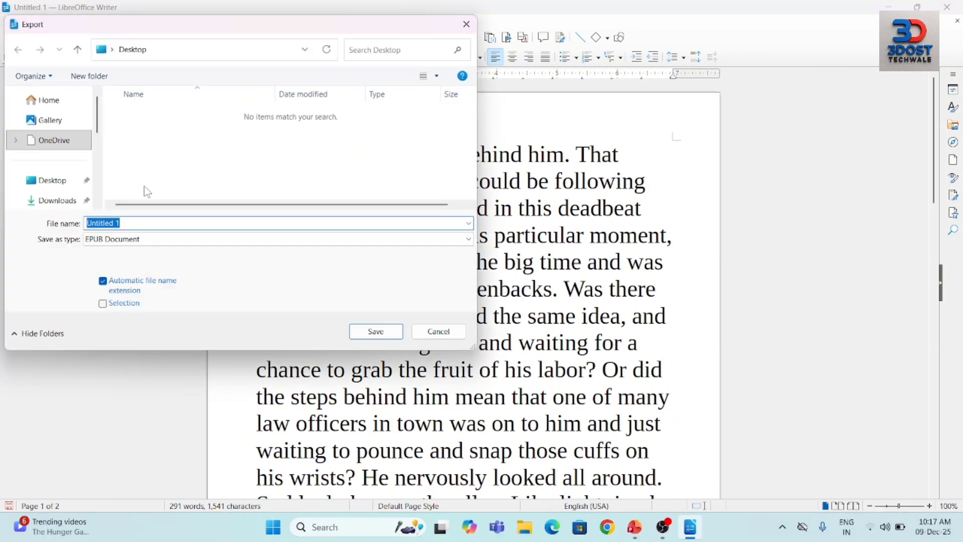
left_click(167, 241)
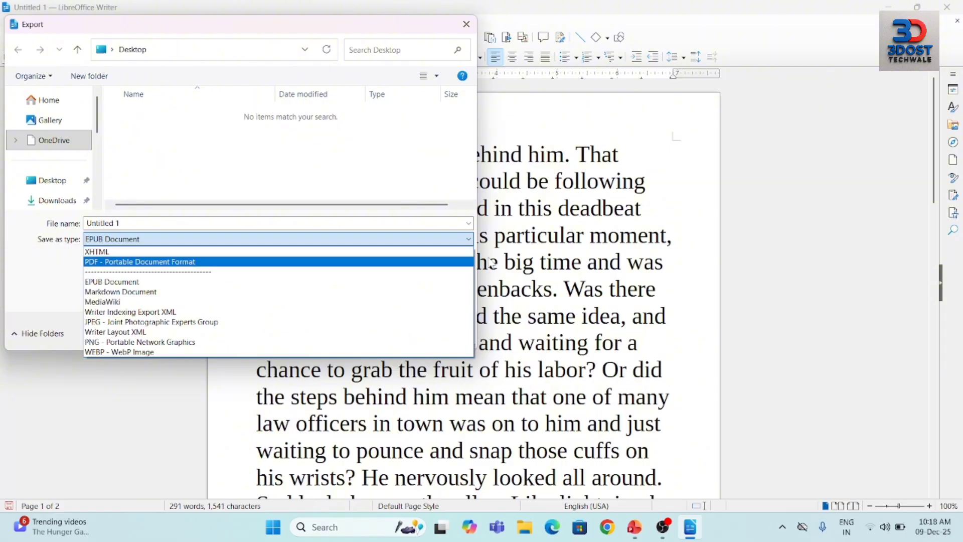
left_click(580, 274)
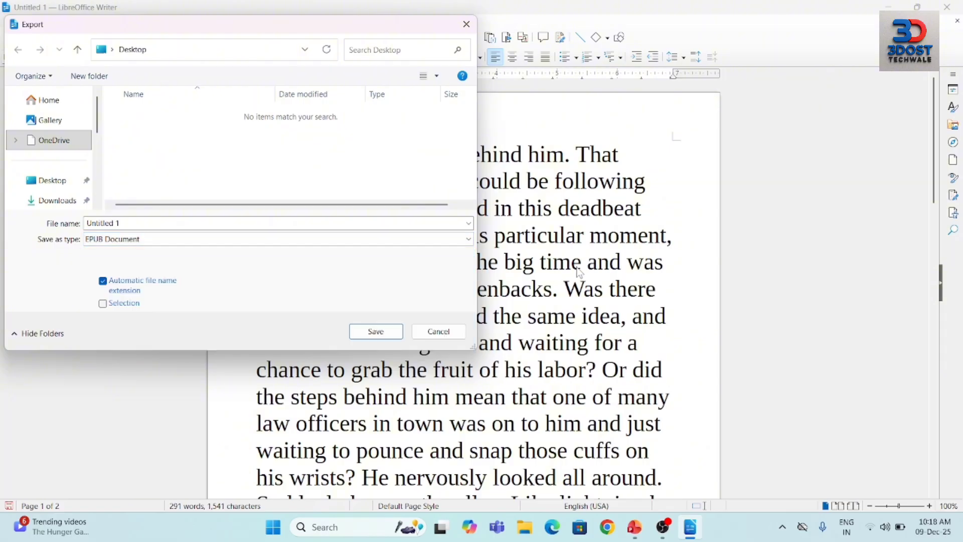
key("Escape")
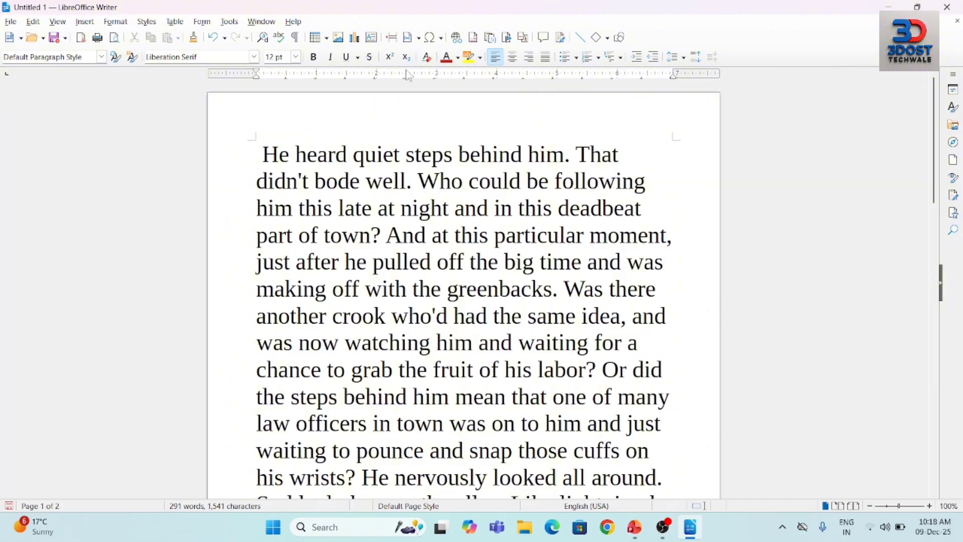
Step: Bring up the Export dialog again to review formats such as PDF and EPUB, closing it each time without exporting
left_click(10, 22)
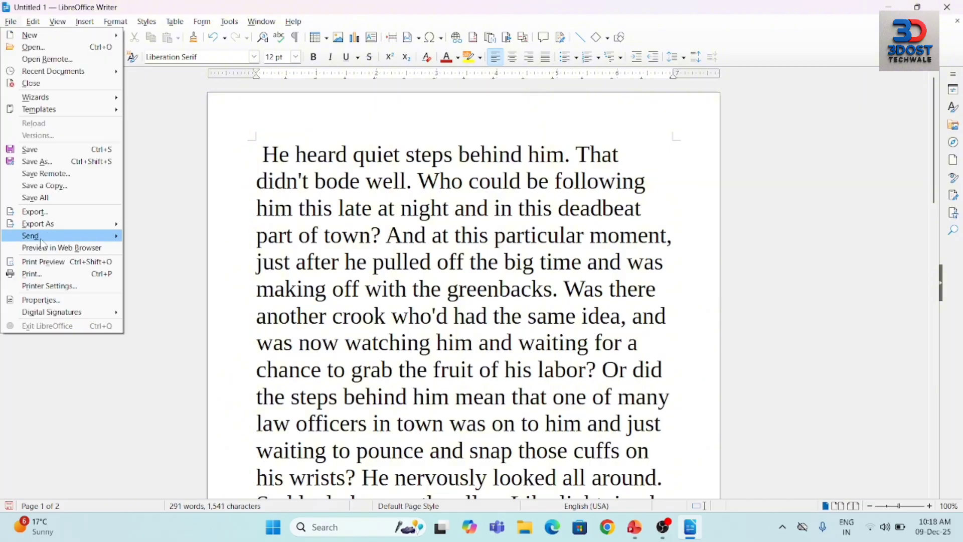
left_click(61, 214)
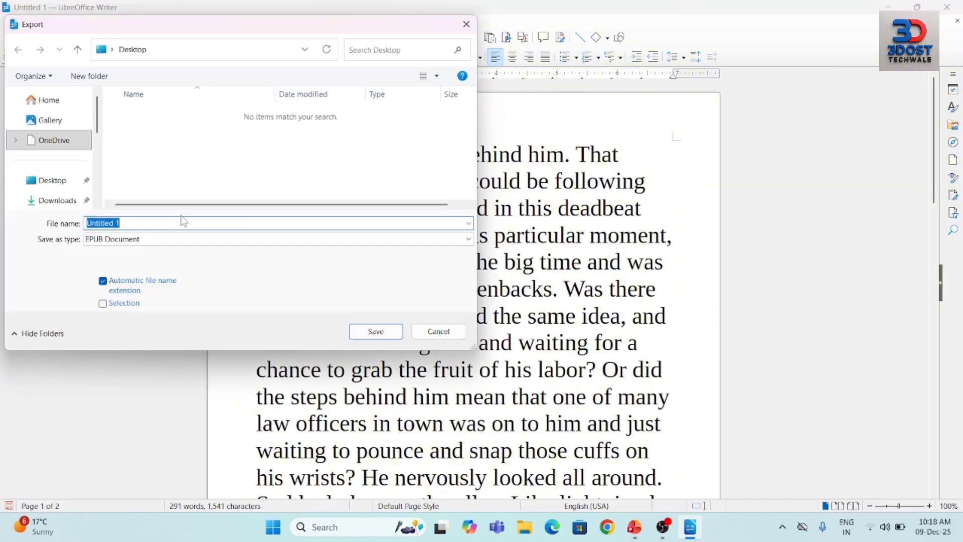
left_click(183, 222)
left_click(181, 244)
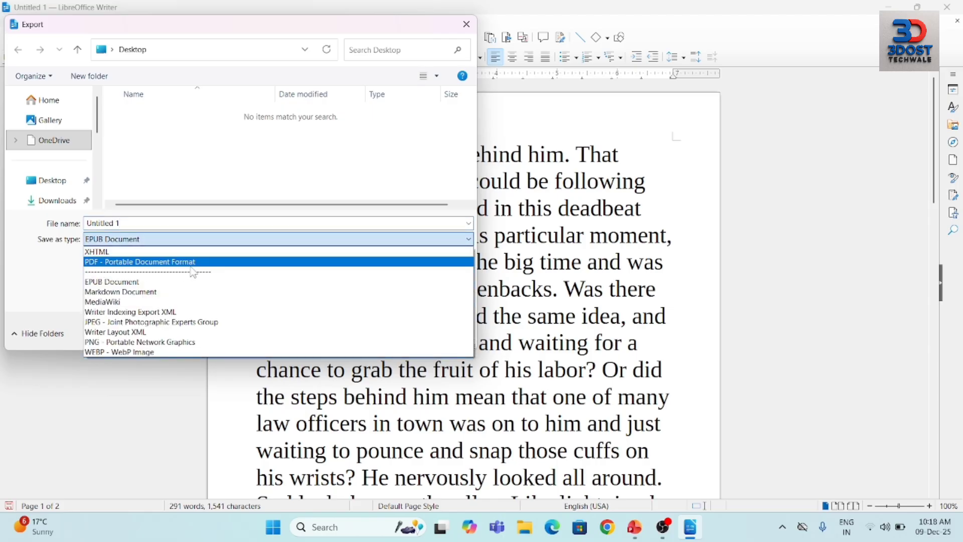
left_click(575, 249)
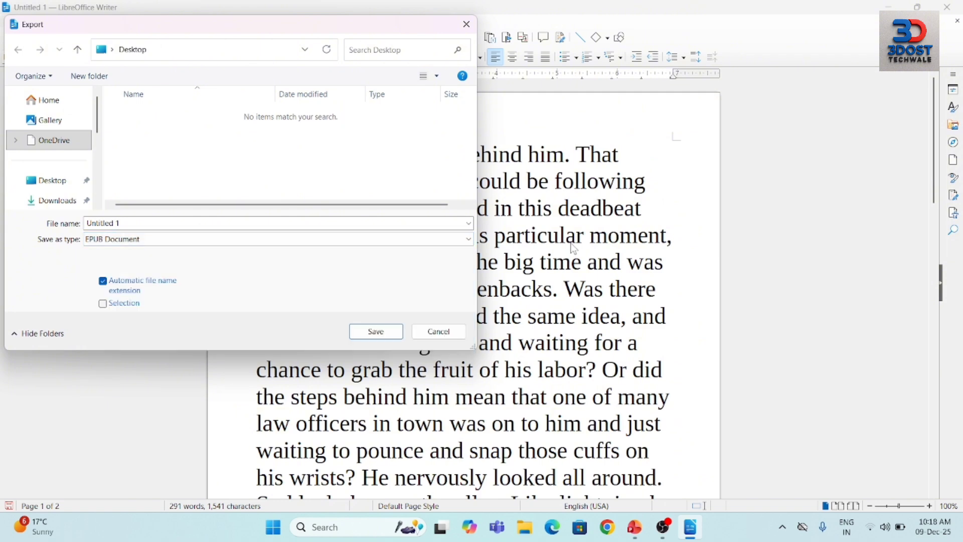
left_click(467, 24)
left_click(11, 21)
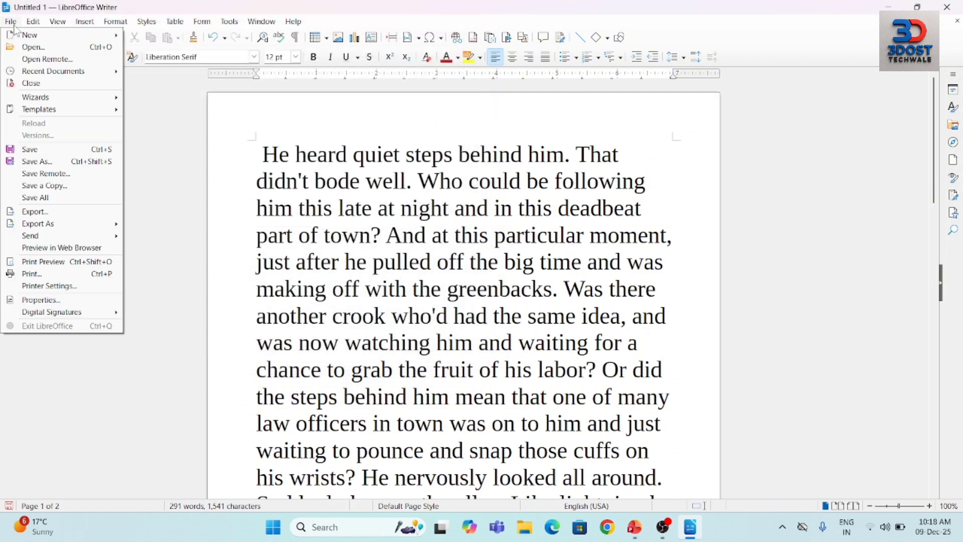
left_click(21, 211)
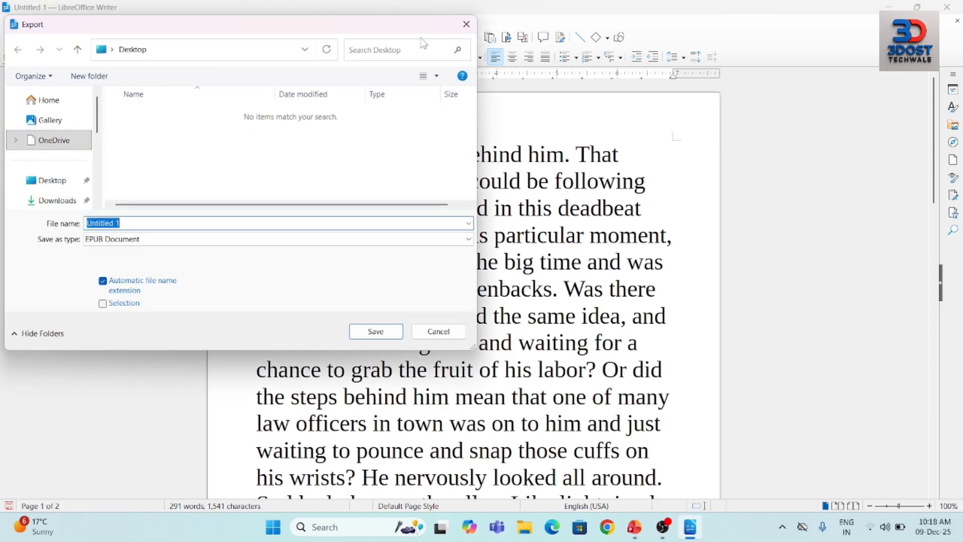
left_click(465, 31)
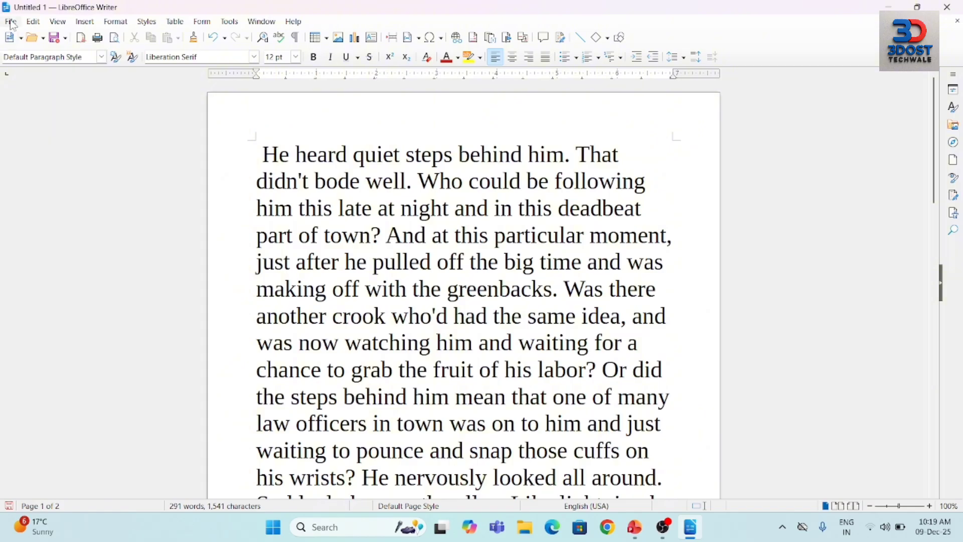
Step: Export only page 1 of the document as a PDF to the Desktop under the name "Untitled 1"
left_click(10, 22)
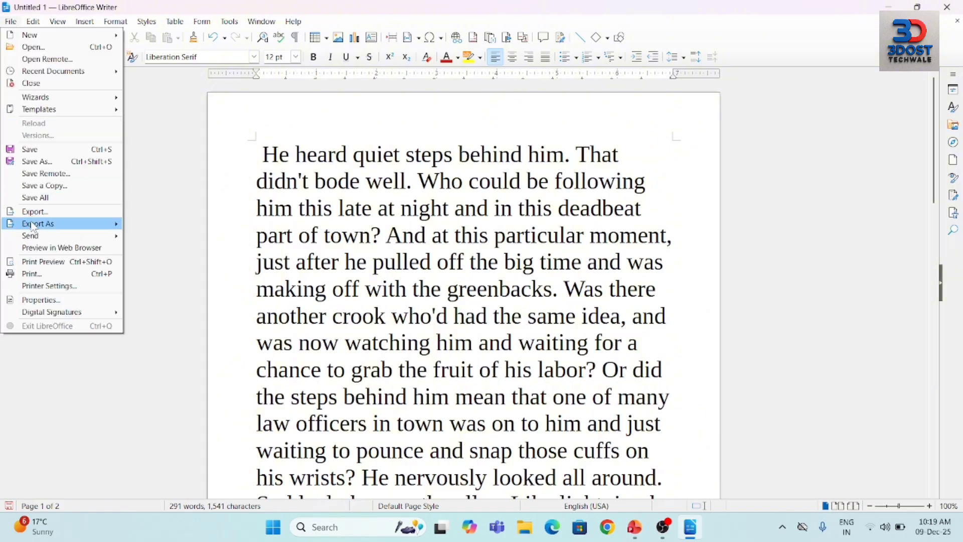
mouse_move(33, 227)
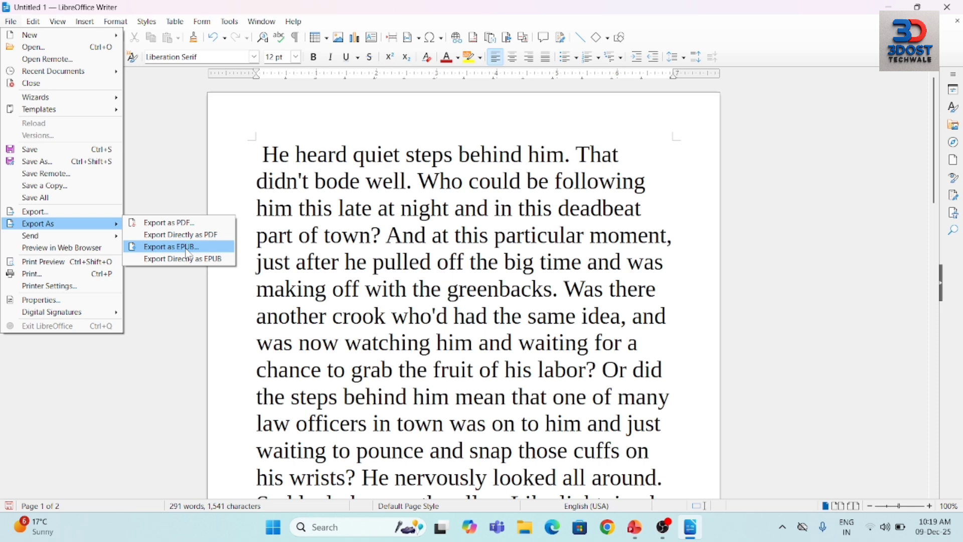
left_click(194, 224)
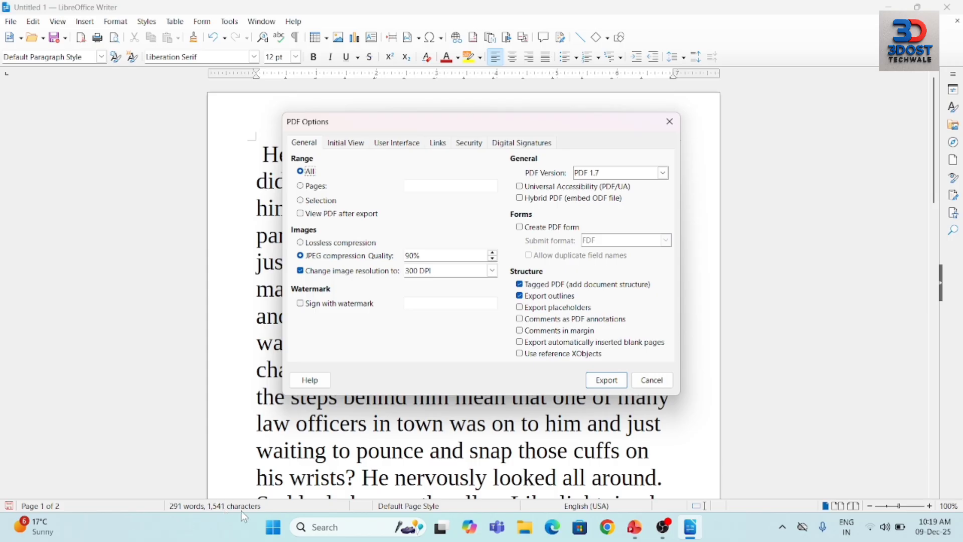
left_click(316, 188)
type("1")
left_click(620, 387)
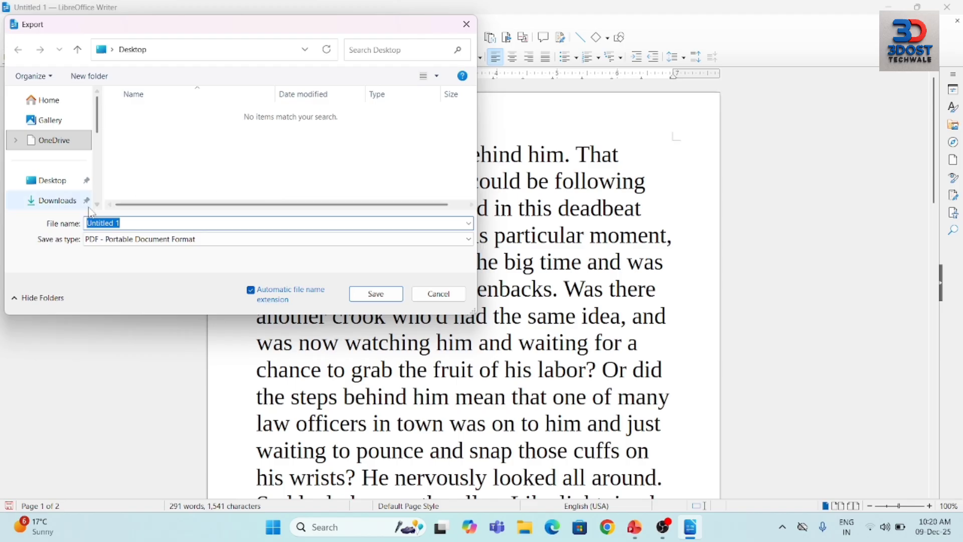
left_click(376, 295)
Step: Open the exported Untitled 1 PDF from the Desktop in Chrome and look through its page
key("super+d")
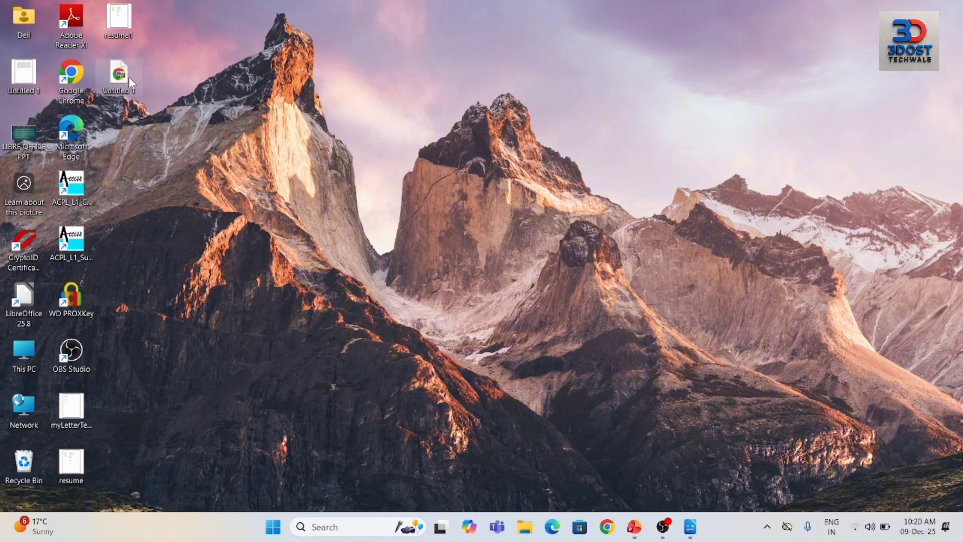
double_click(125, 78)
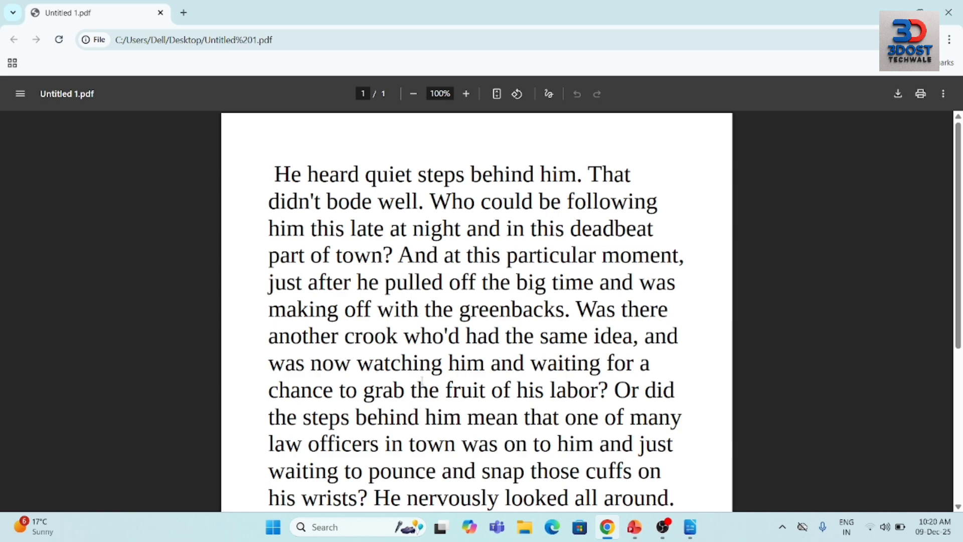
scroll(448, 313, "down", 5)
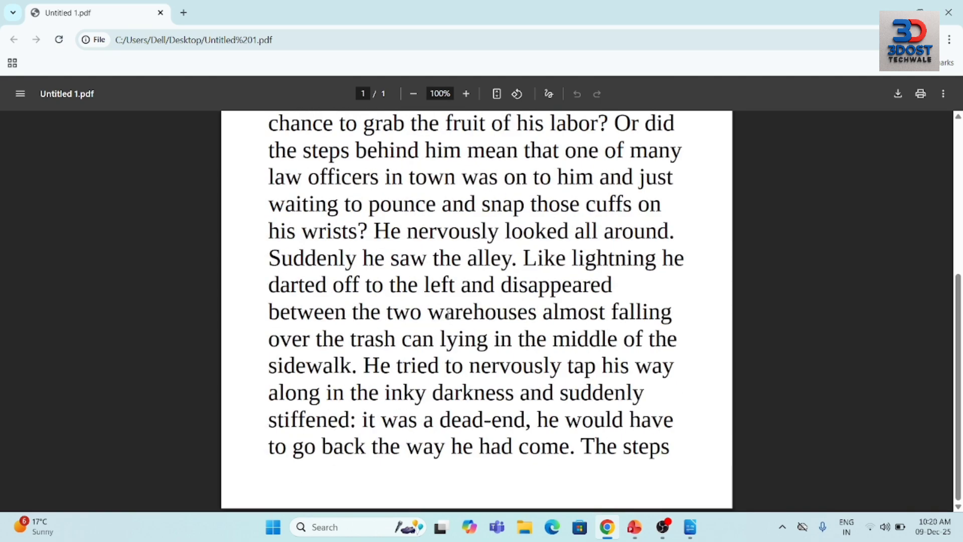
scroll(448, 315, "up", 5)
scroll(448, 315, "down", 5)
scroll(448, 312, "up", 5)
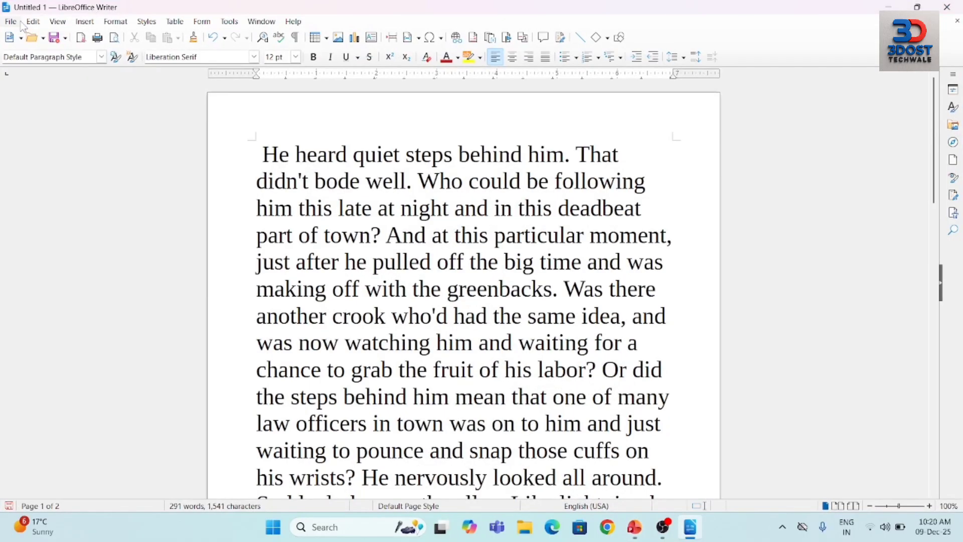
Step: In the Untitled 1 document in LibreOffice Writer, examine the Send command and look through both pages of the dummy text
left_click(10, 21)
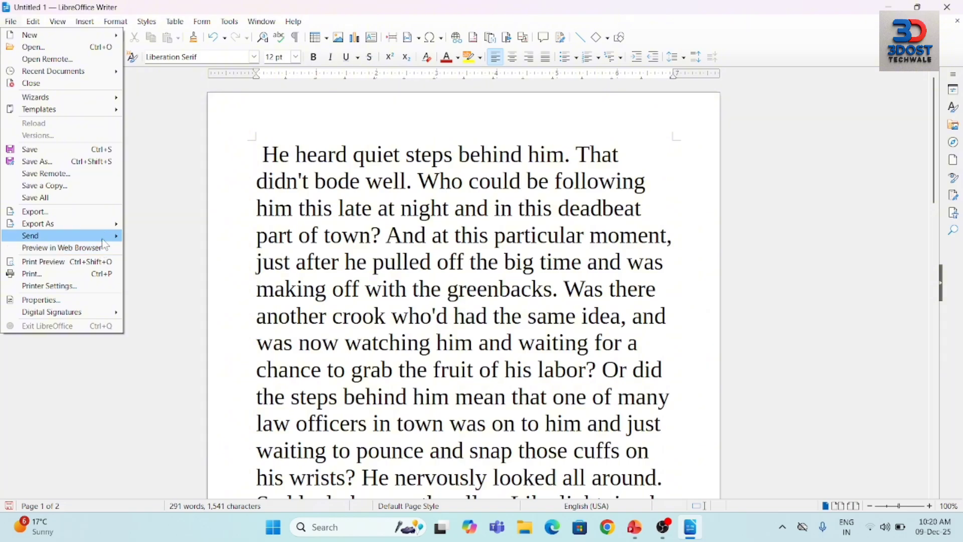
mouse_move(105, 235)
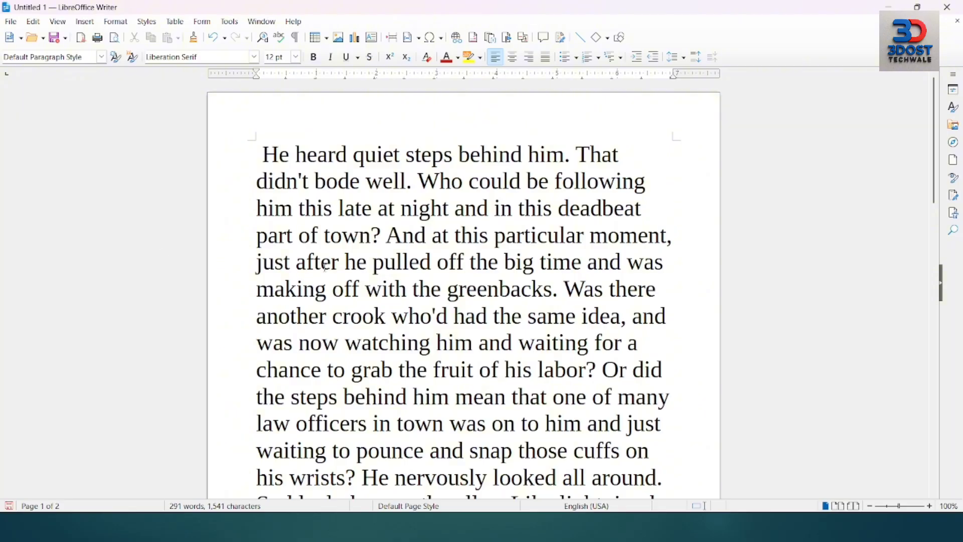
scroll(363, 276, "down", 15)
scroll(363, 276, "up", 10)
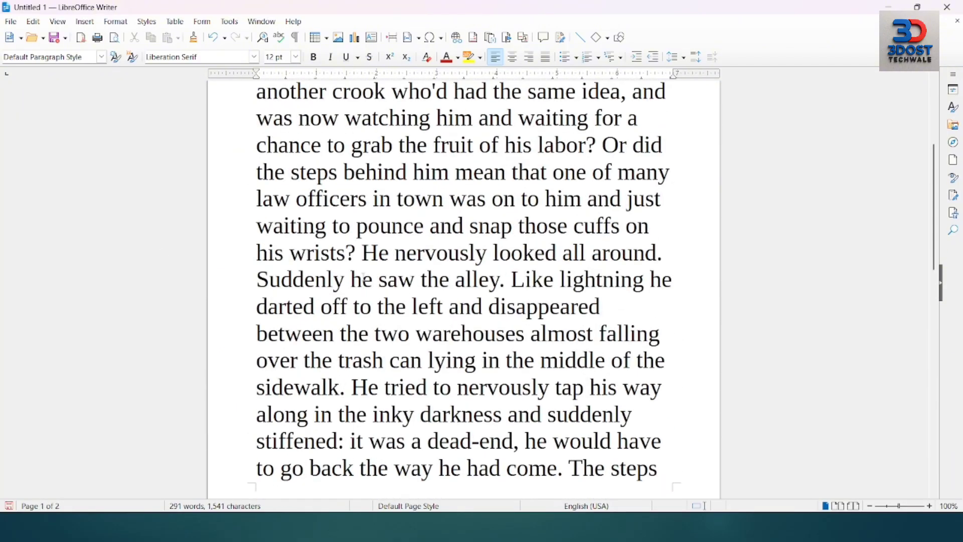
scroll(363, 276, "down", 2)
scroll(340, 326, "up", 4)
scroll(340, 327, "down", 2)
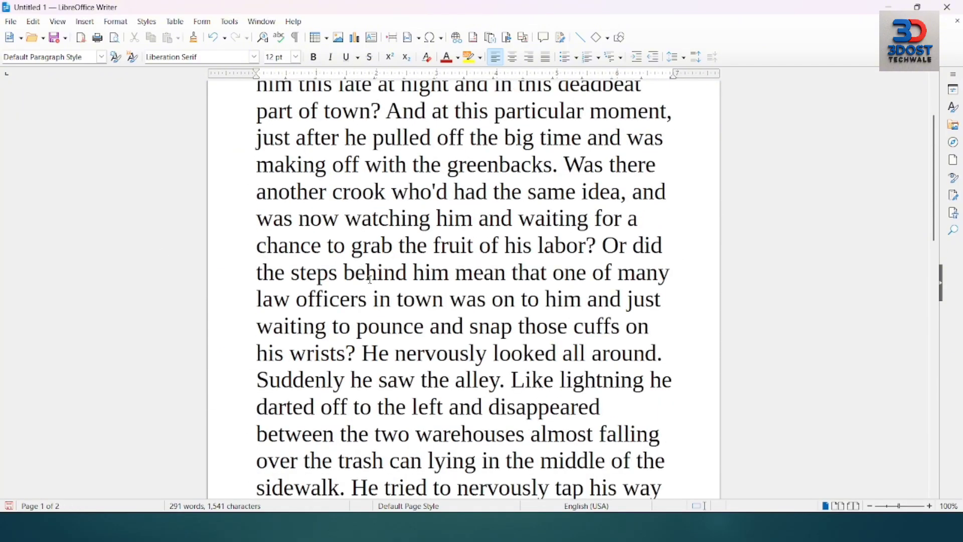
scroll(360, 261, "up", 2)
scroll(360, 260, "down", 8)
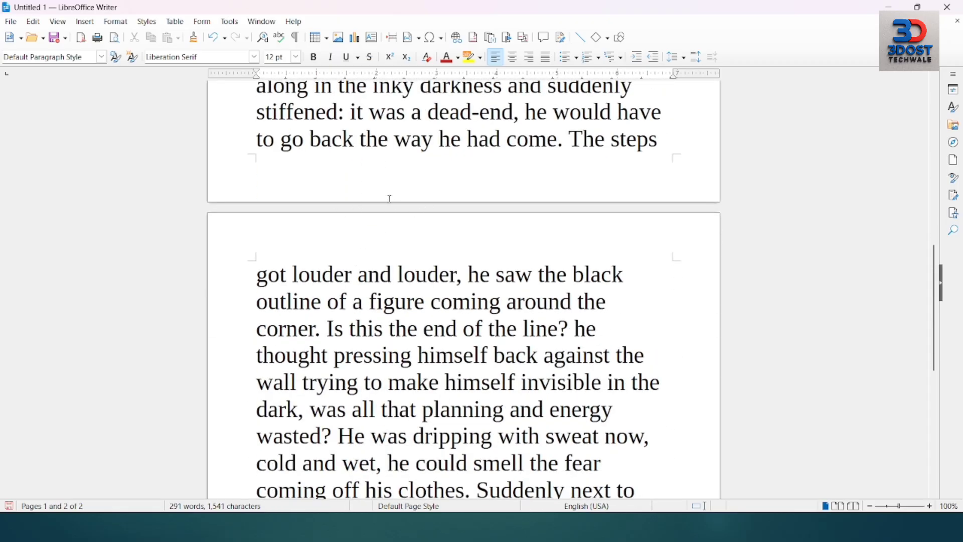
Step: Preview the document in the web browser with Google Chrome, examine the page source of the HTML copy, and close the browser
left_click(11, 21)
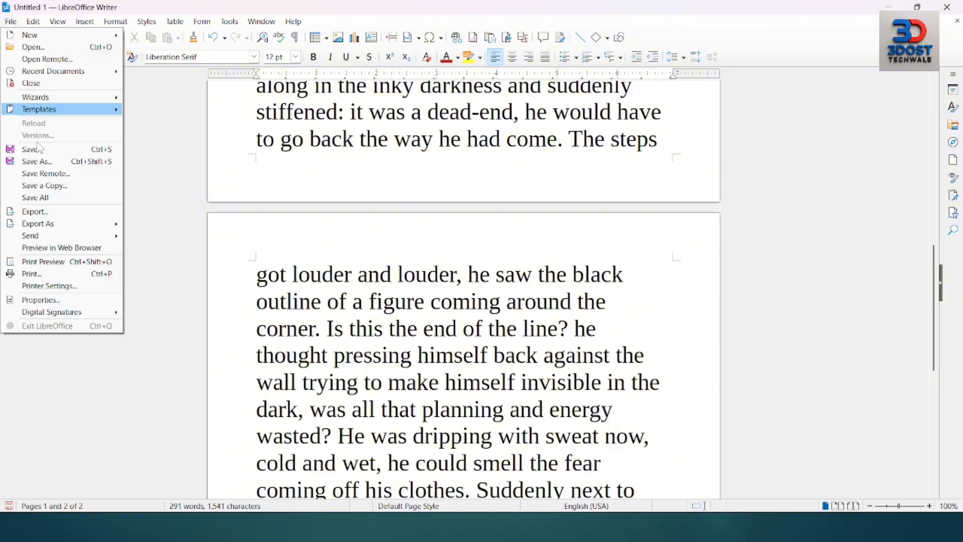
left_click(63, 247)
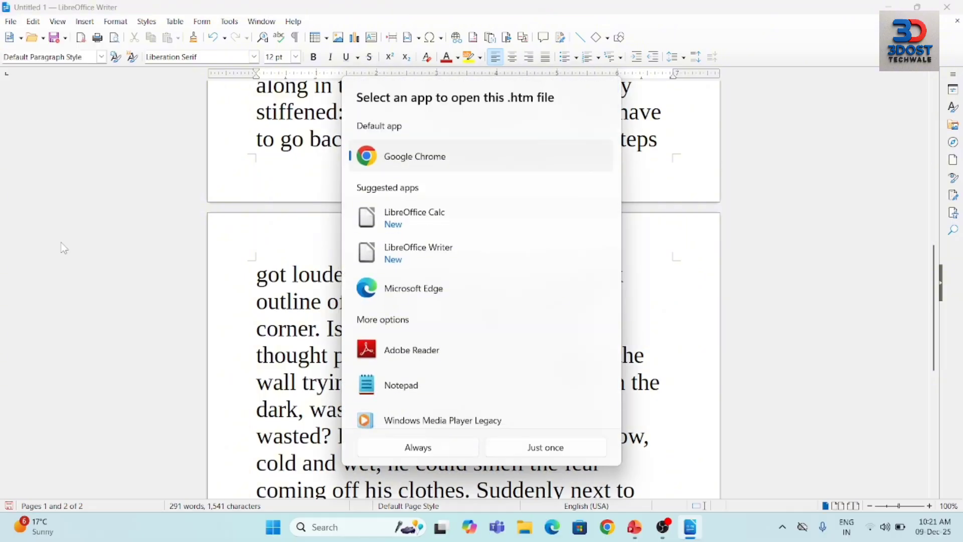
left_click(438, 395)
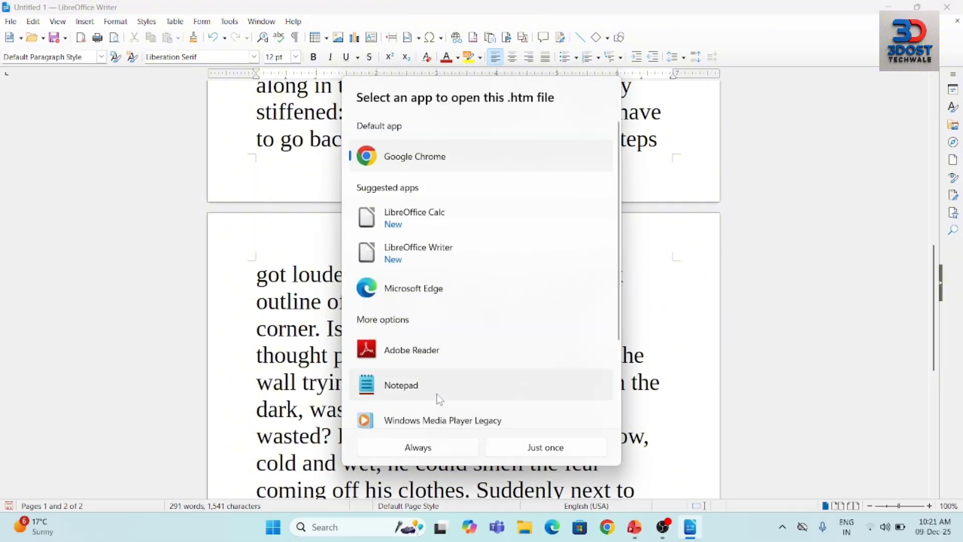
left_click(496, 454)
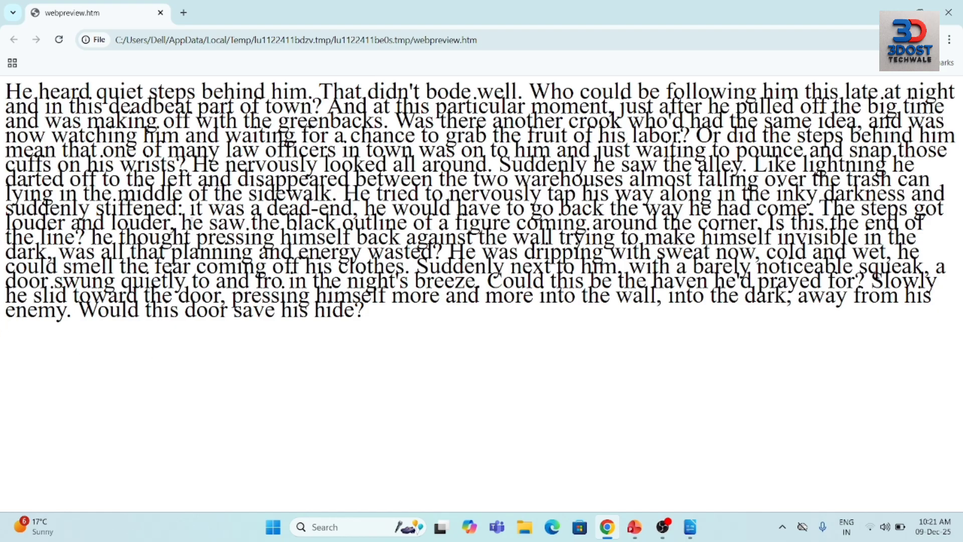
right_click(192, 221)
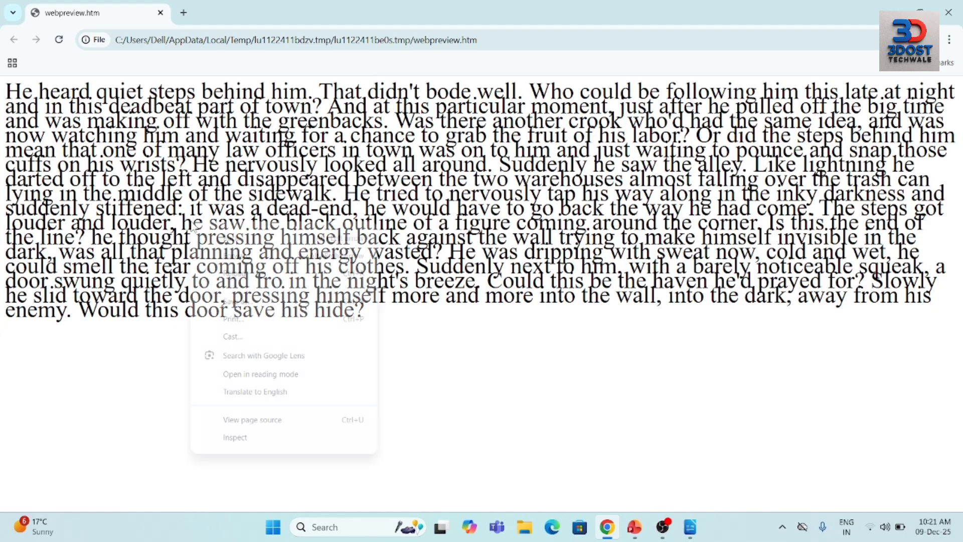
left_click(236, 424)
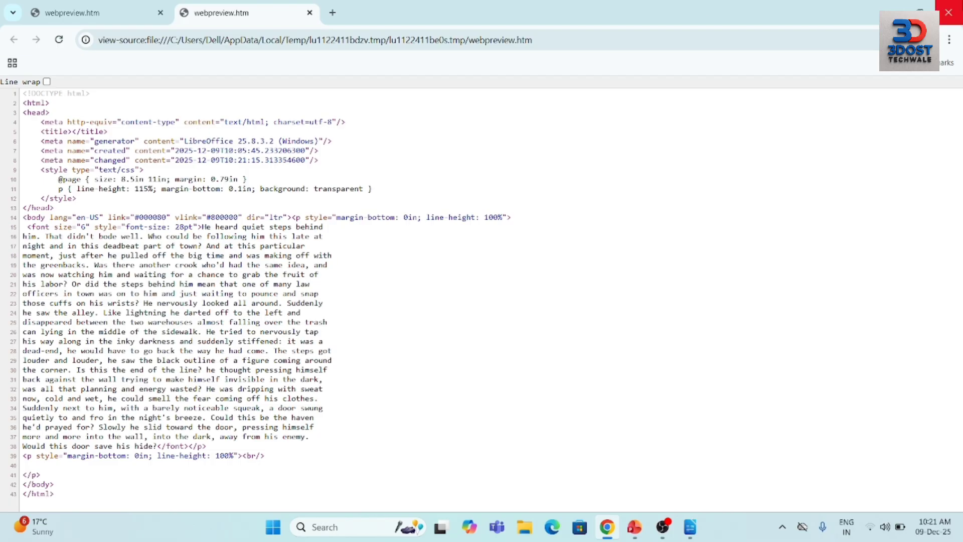
left_click(947, 13)
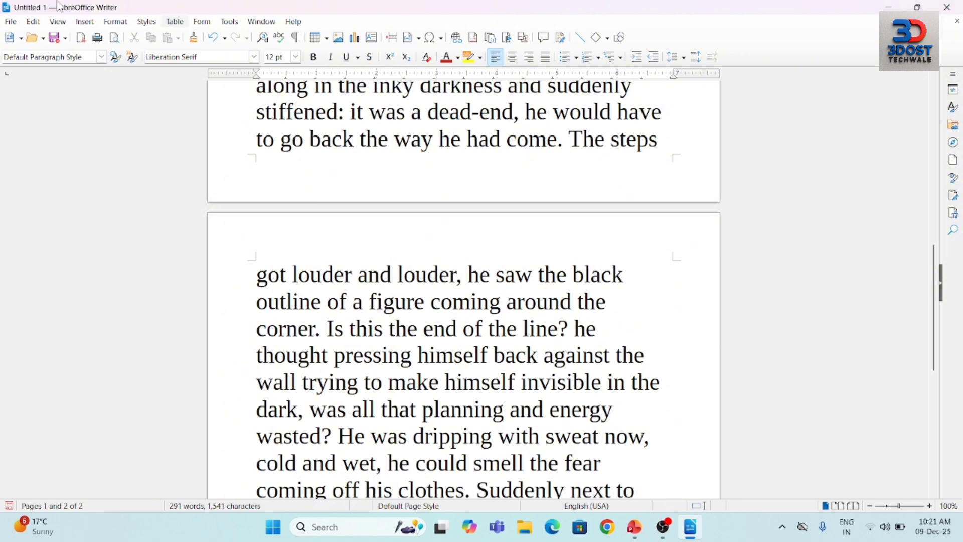
Step: Preview the document in the web browser again and read through its HTML source at 125% zoom, closing the browser when finished
left_click(9, 22)
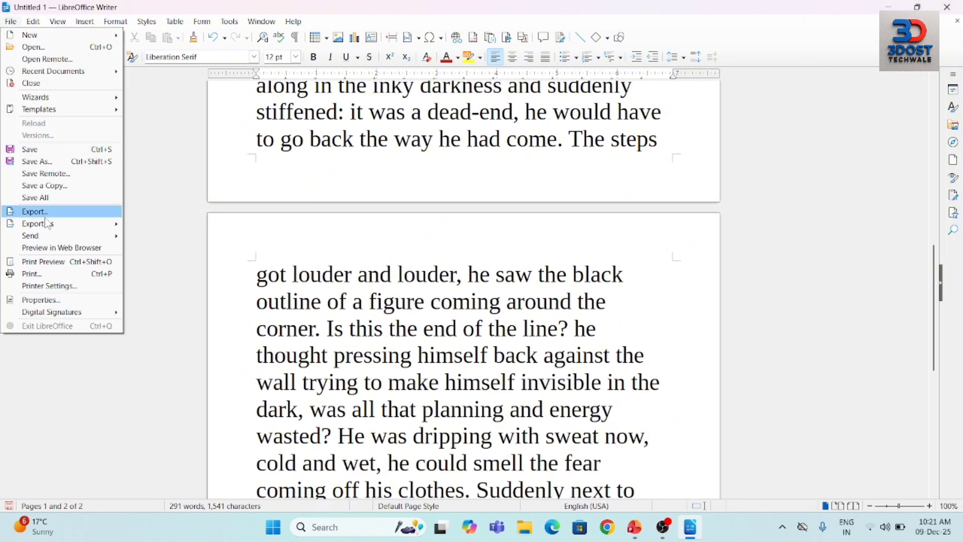
left_click(52, 247)
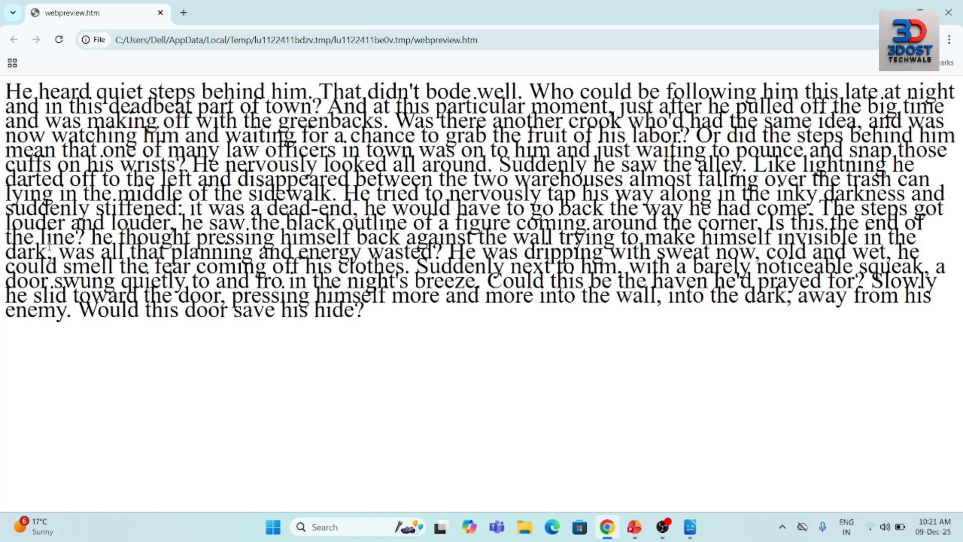
key("ctrl+plus")
key("ctrl+plus")
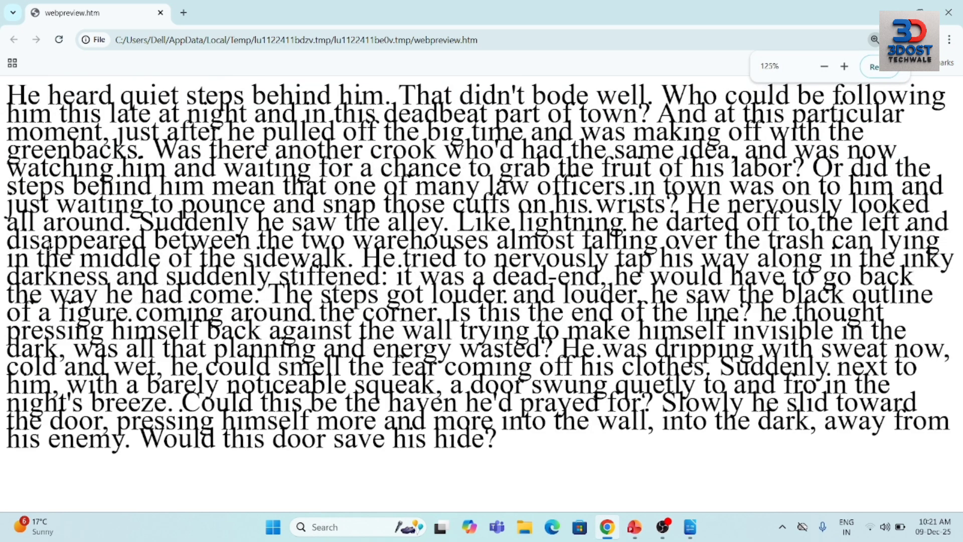
key("ctrl+u")
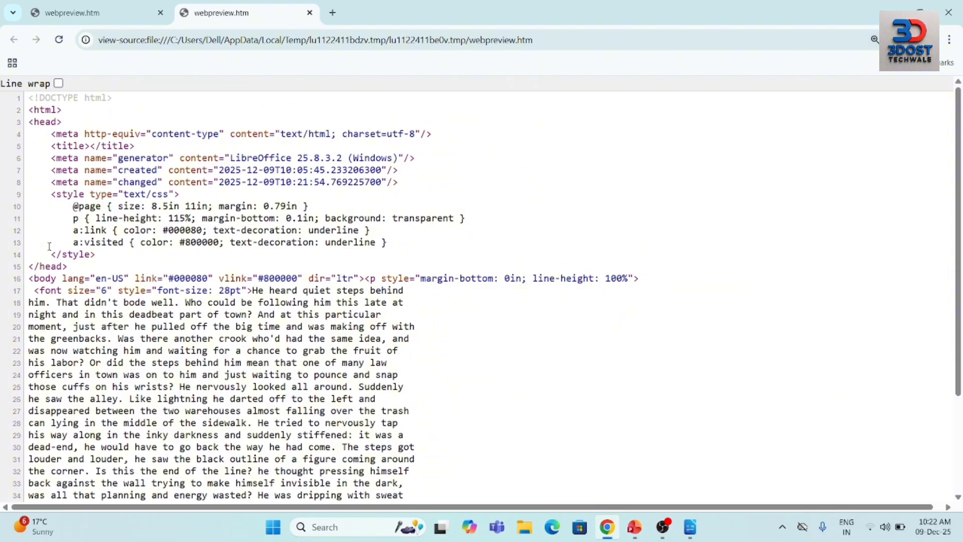
scroll(104, 215, "down", 2)
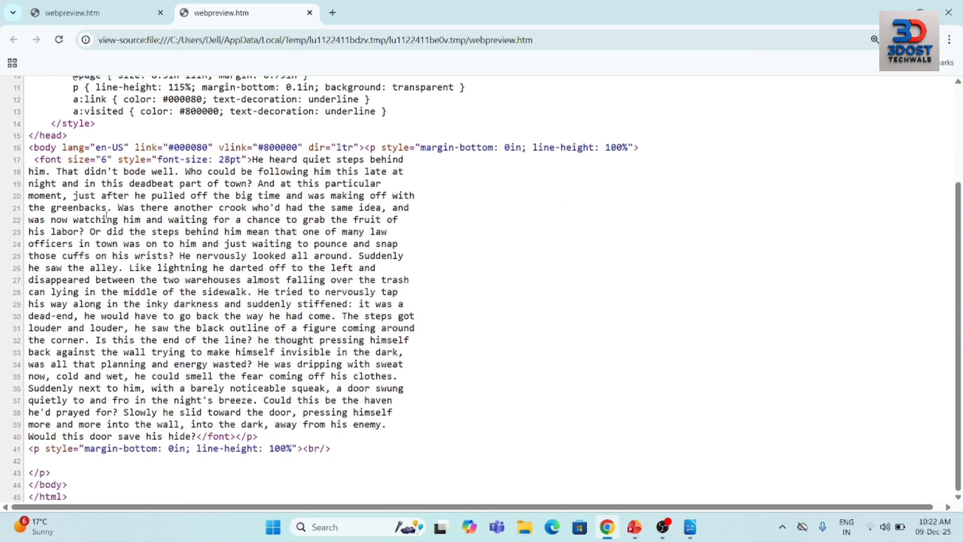
scroll(105, 216, "up", 2)
scroll(106, 215, "down", 2)
scroll(106, 216, "up", 1)
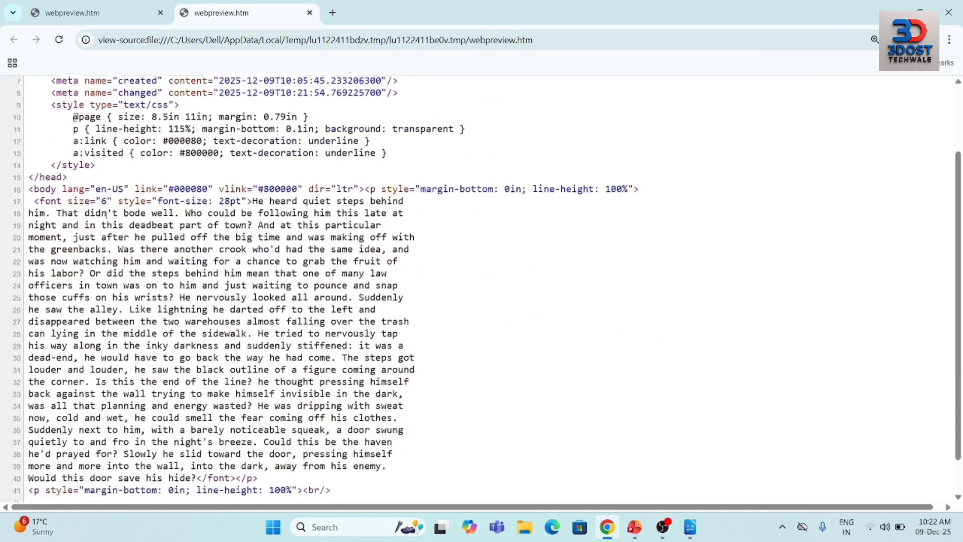
scroll(106, 216, "down", 1)
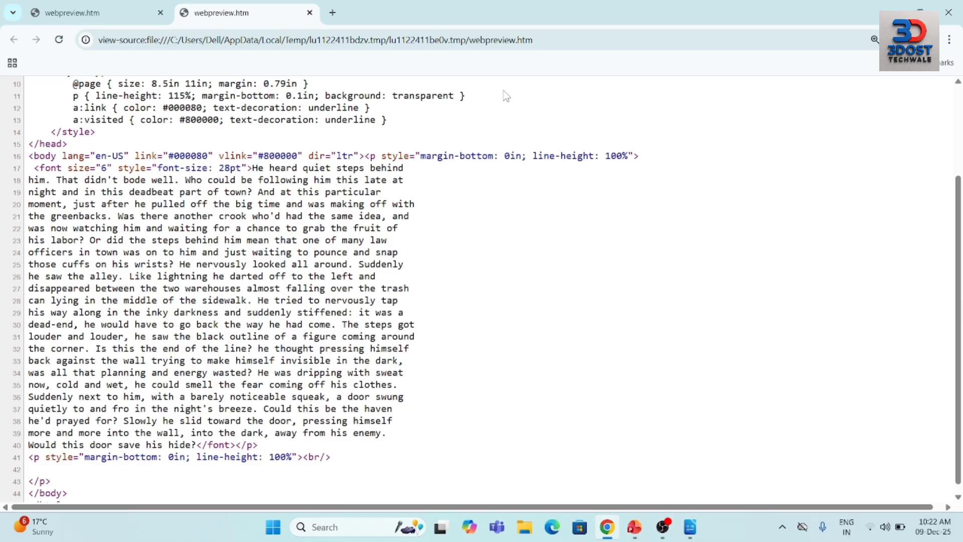
left_click(948, 11)
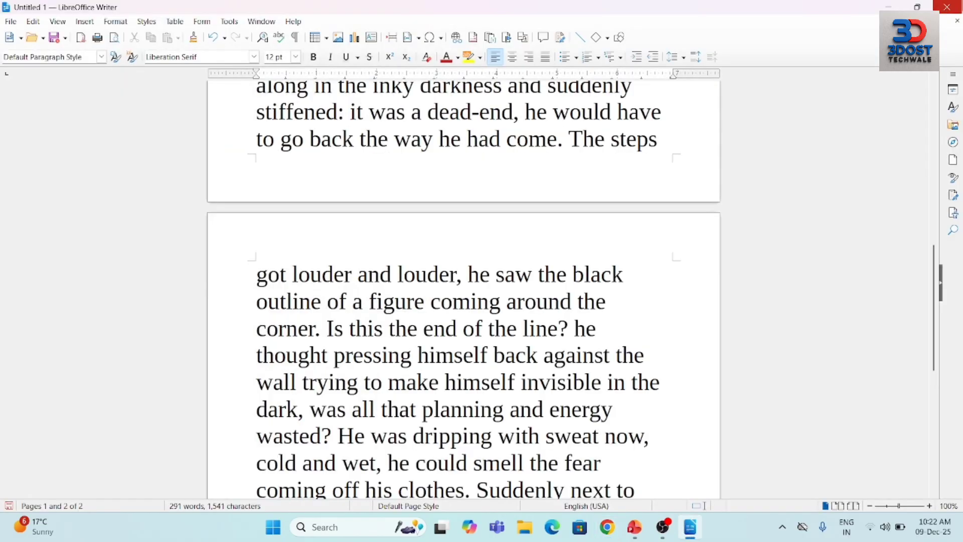
Step: Show the print preview of both pages of Untitled 1 and return to the editing view
left_click(10, 21)
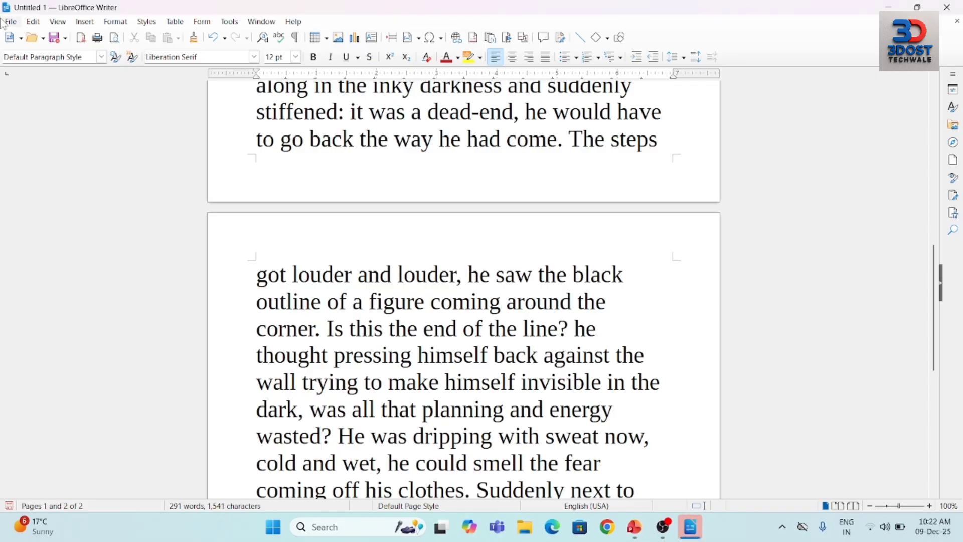
left_click(9, 22)
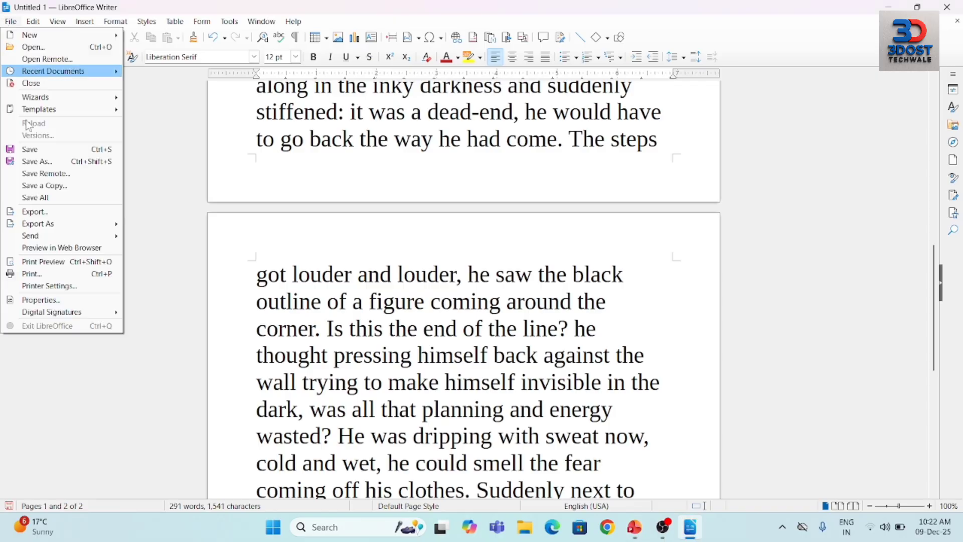
left_click(52, 263)
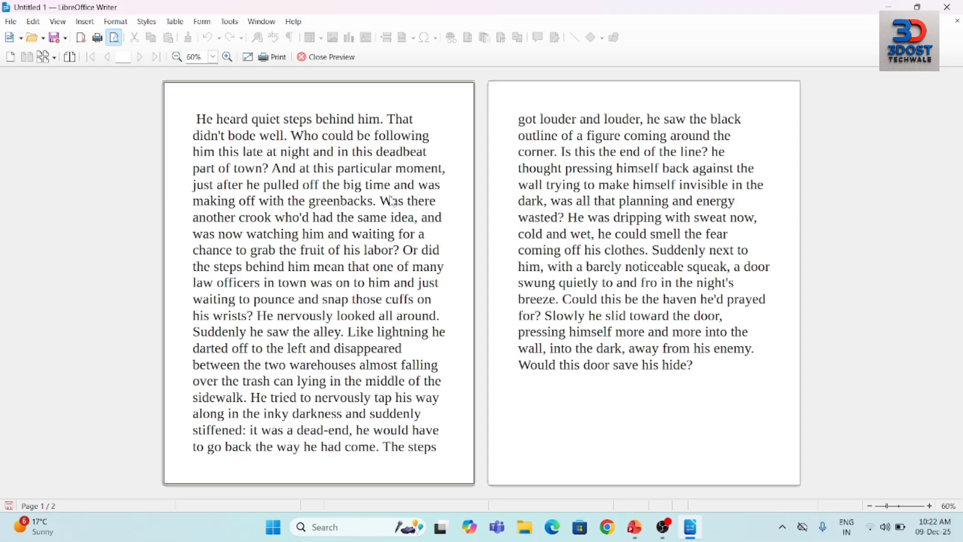
key("Escape")
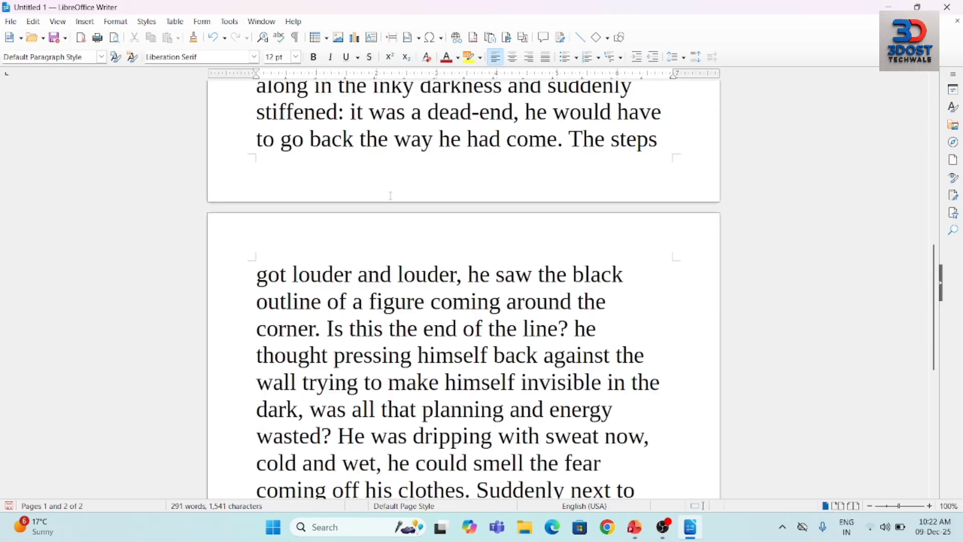
Step: In LibreOffice Writer, bring up the Print dialog for Untitled 1 and review the available printers, keeping Microsoft Print to PDF
left_click(11, 21)
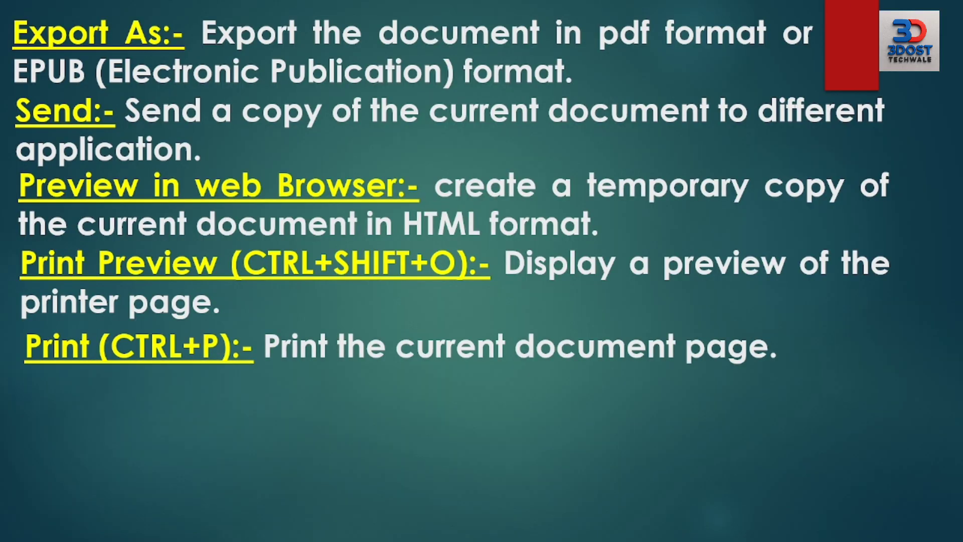
key("alt+Tab")
key("ctrl+p")
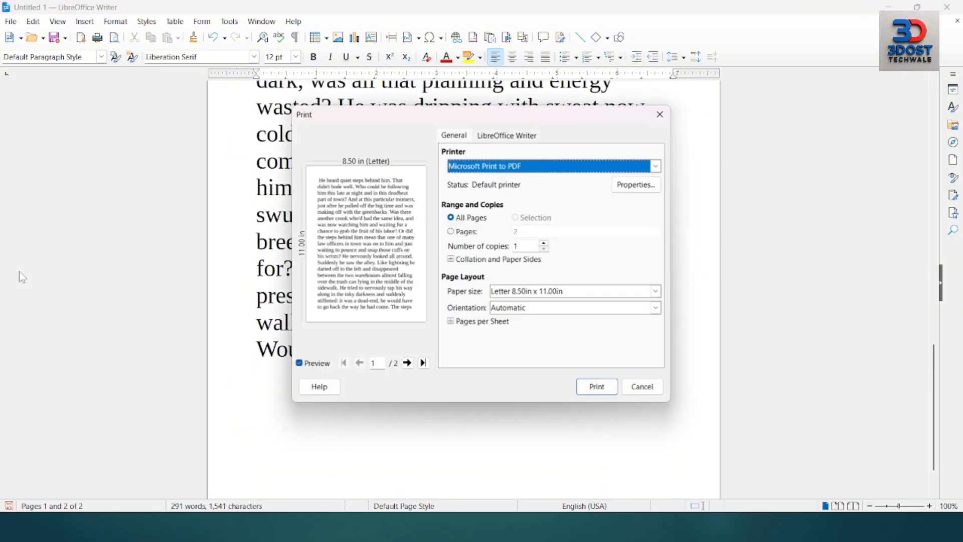
left_click(612, 166)
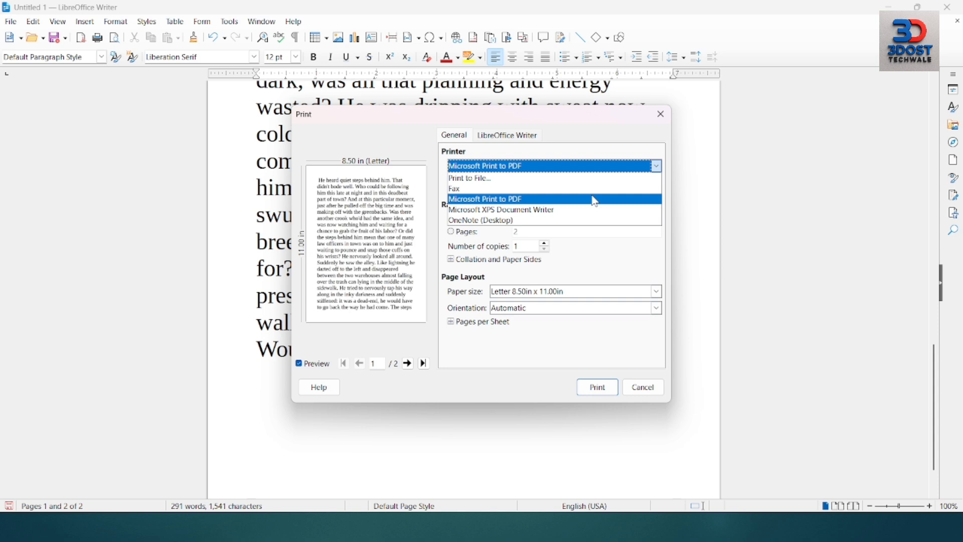
left_click(564, 240)
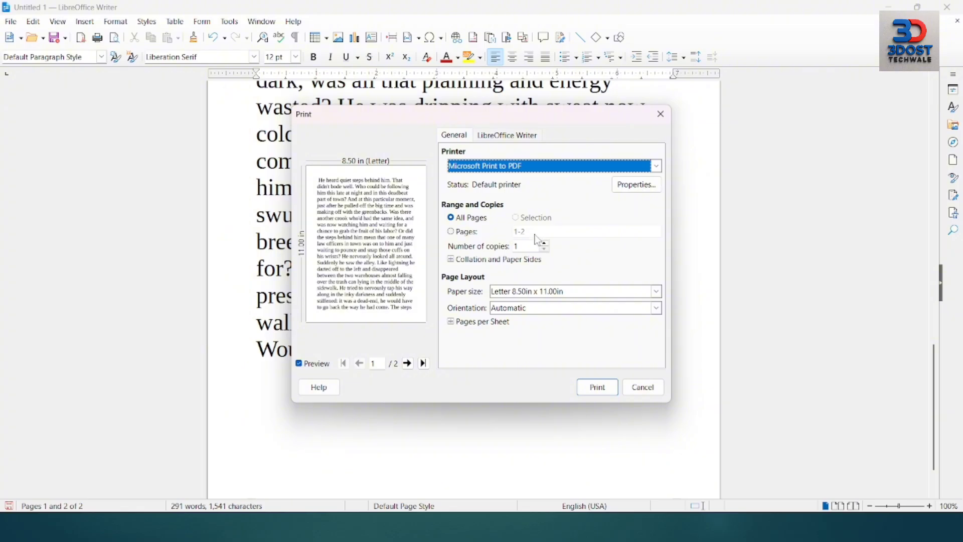
Step: Limit the print range to page 2 only and close the Print dialog without printing
left_click(465, 234)
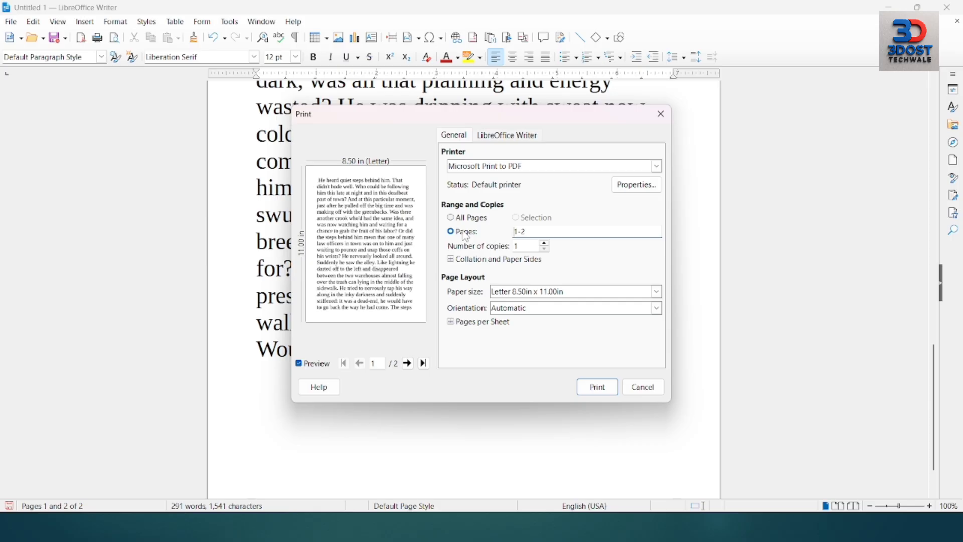
left_click(529, 230)
key("BackSpace")
key("BackSpace")
key("BackSpace")
type("2")
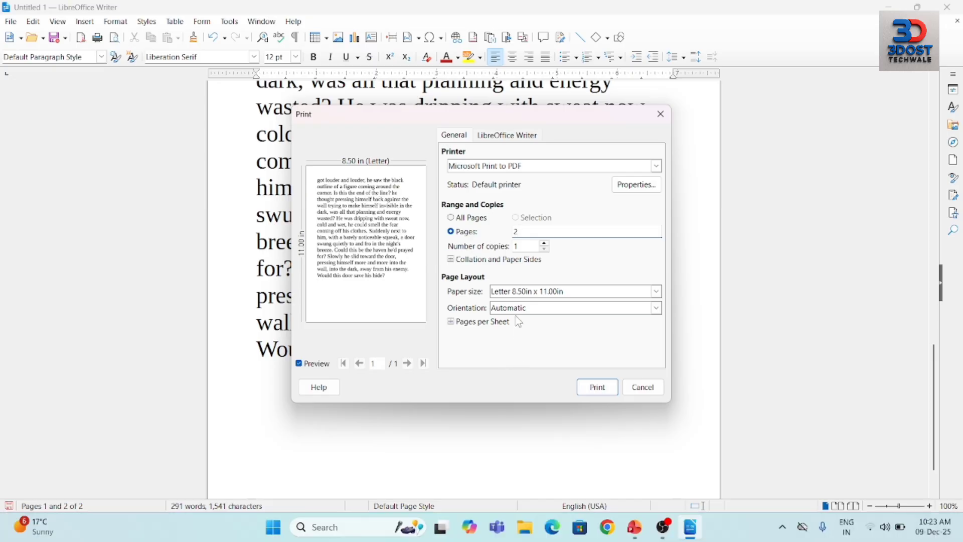
key("Escape")
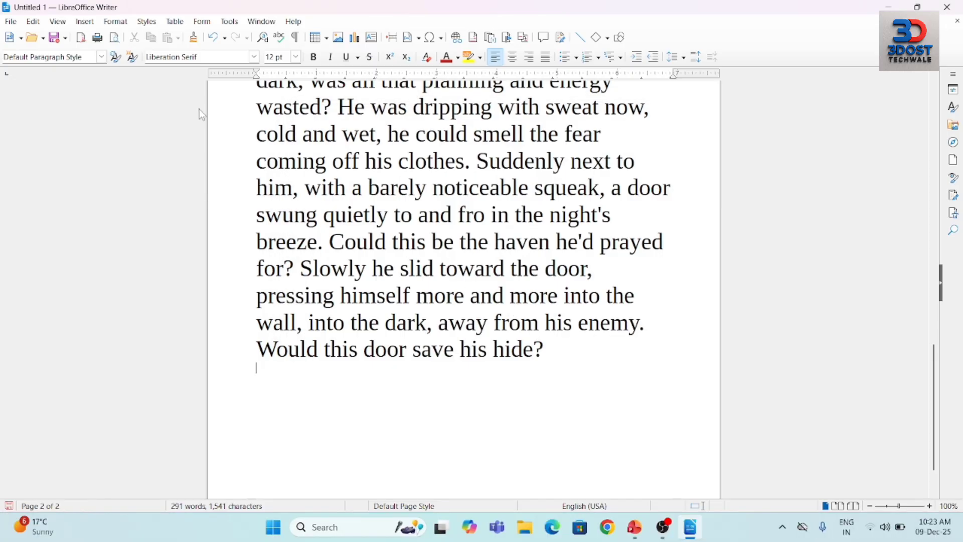
Step: Examine the printer settings and the properties of Microsoft Print to PDF, closing both without changes
left_click(11, 23)
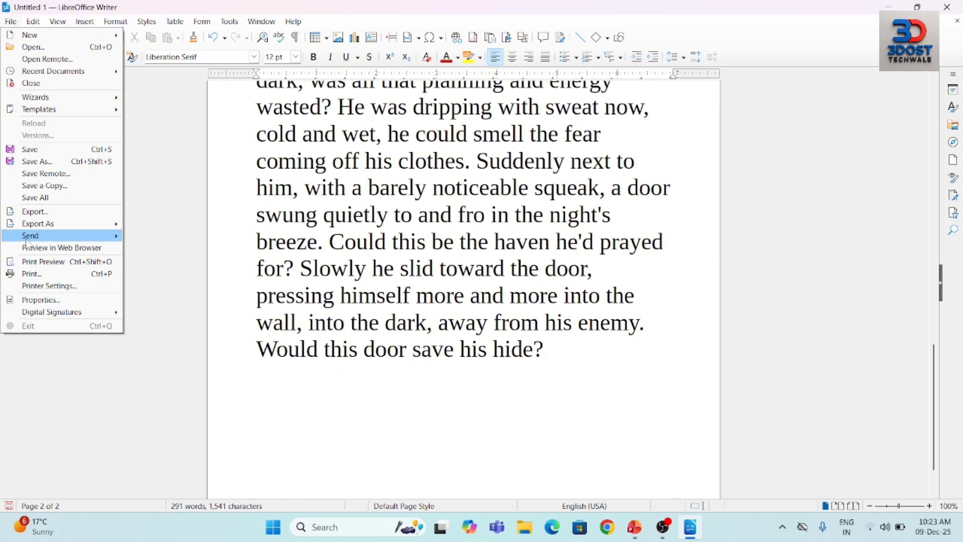
left_click(28, 286)
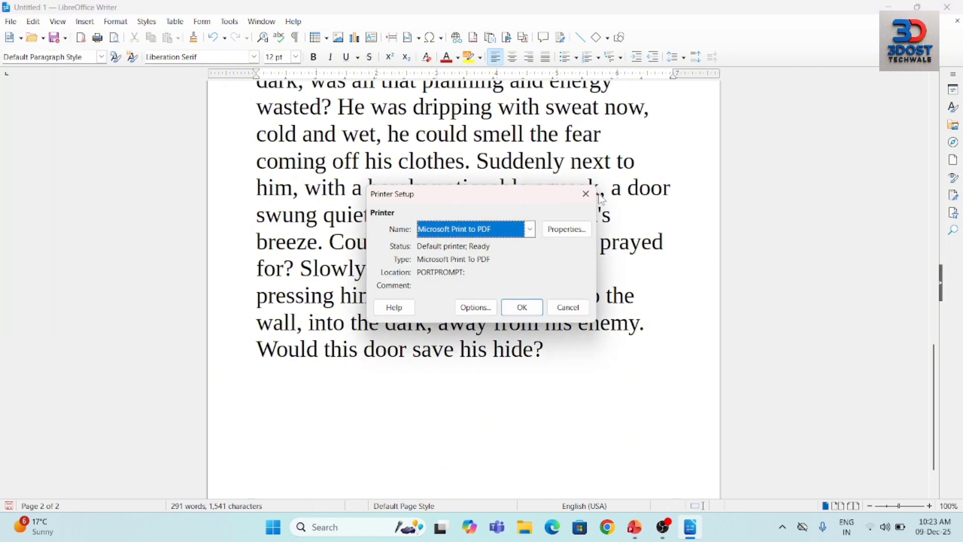
left_click(566, 229)
key("Escape")
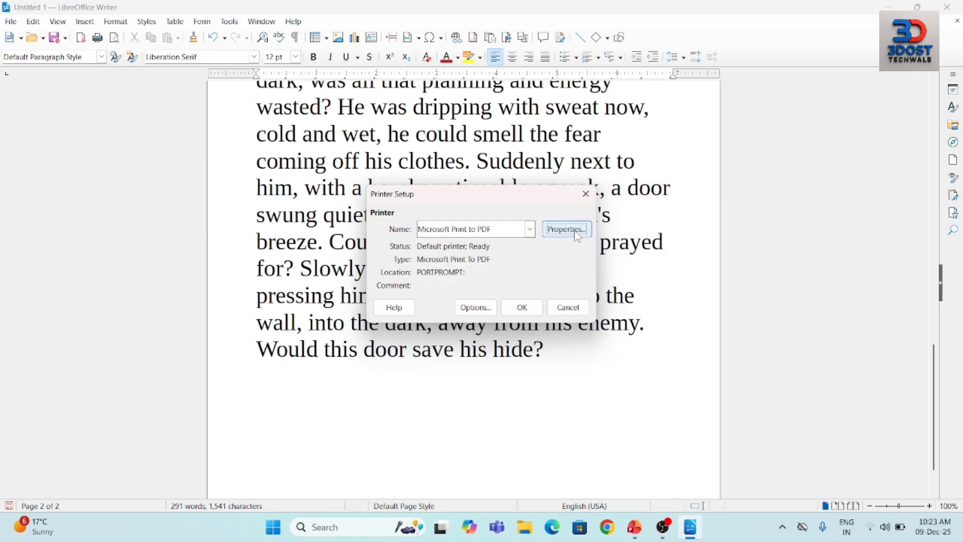
key("Escape")
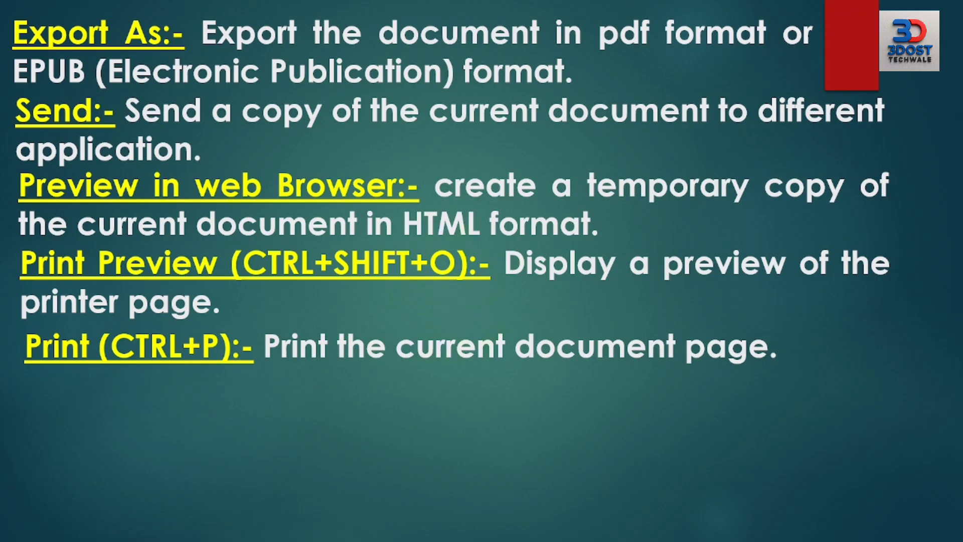
key("Right")
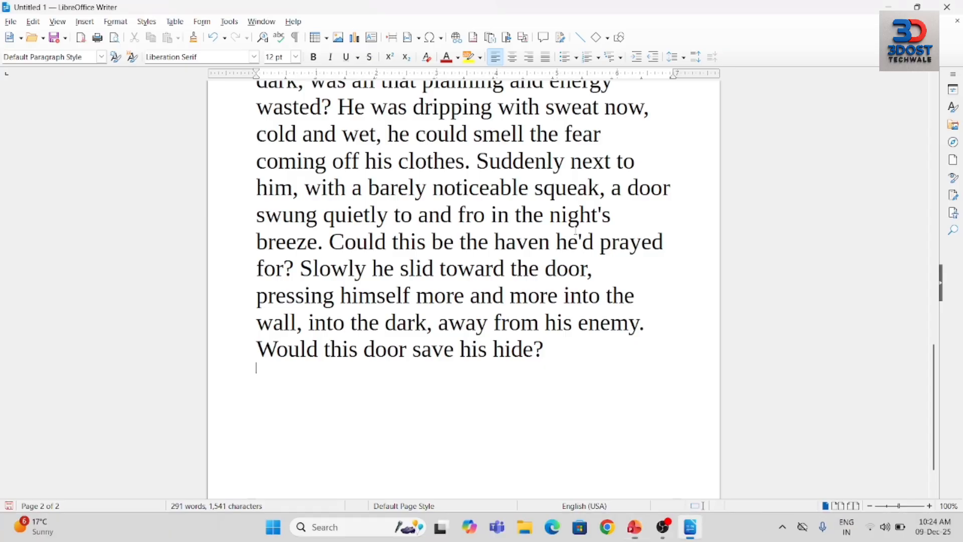
Step: Bring up the properties of the Untitled 1 document and look through the text on both of its pages
left_click(9, 22)
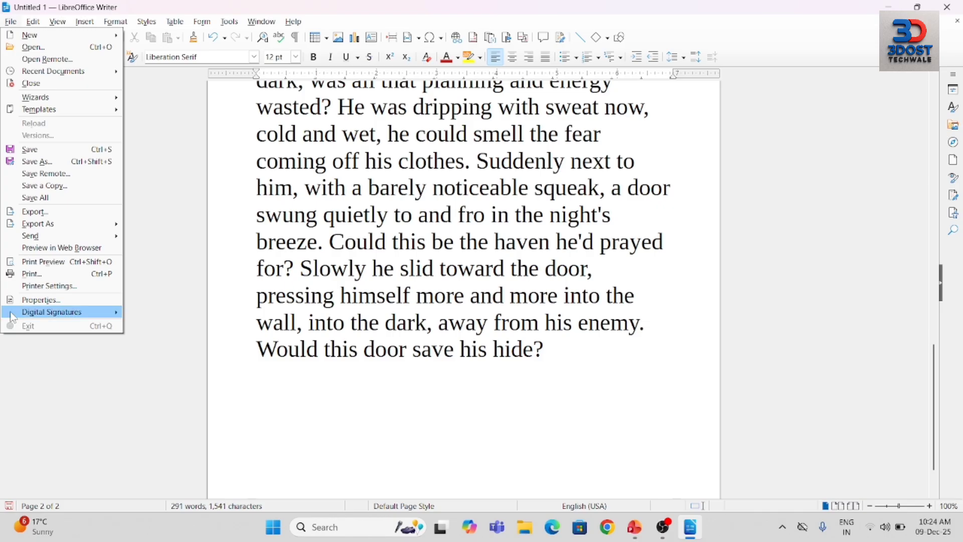
mouse_move(18, 311)
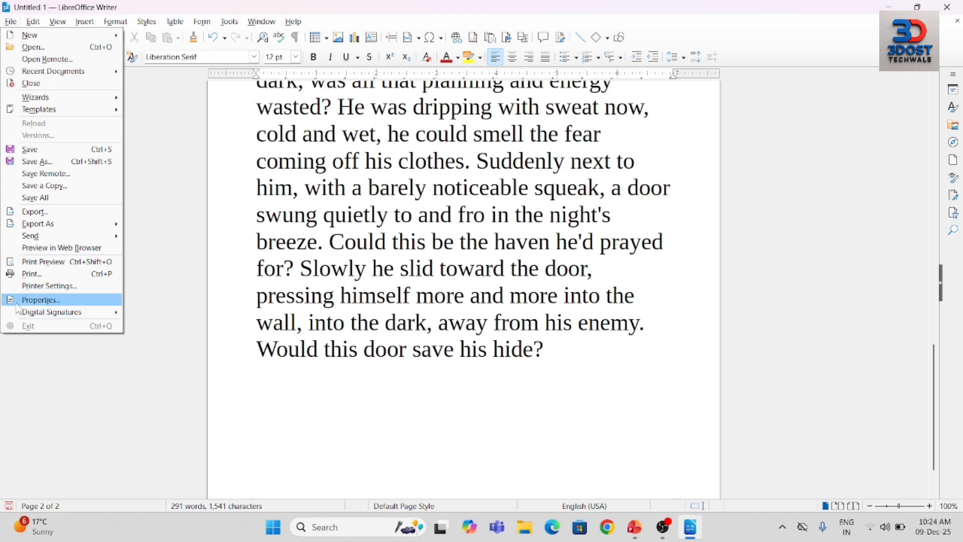
left_click(18, 305)
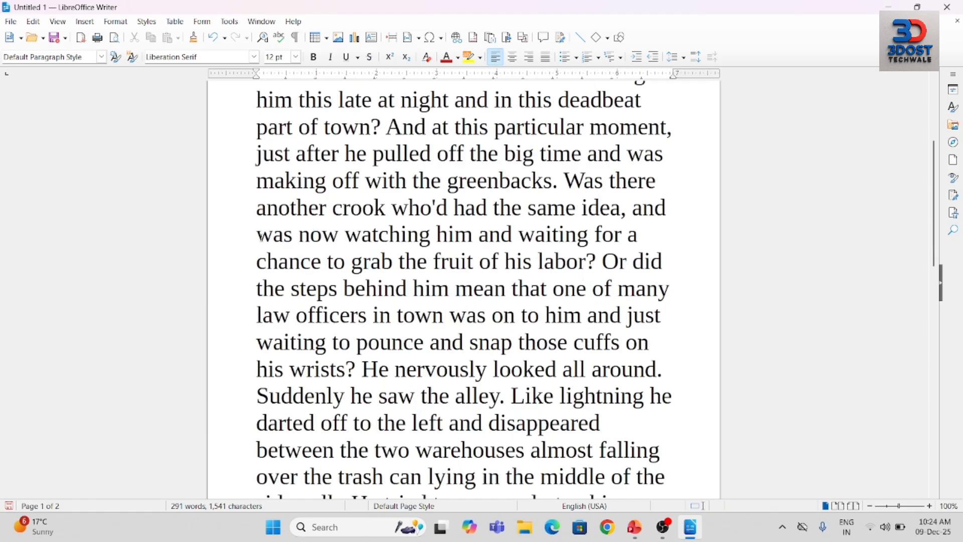
scroll(261, 237, "up", 2)
scroll(251, 239, "down", 10)
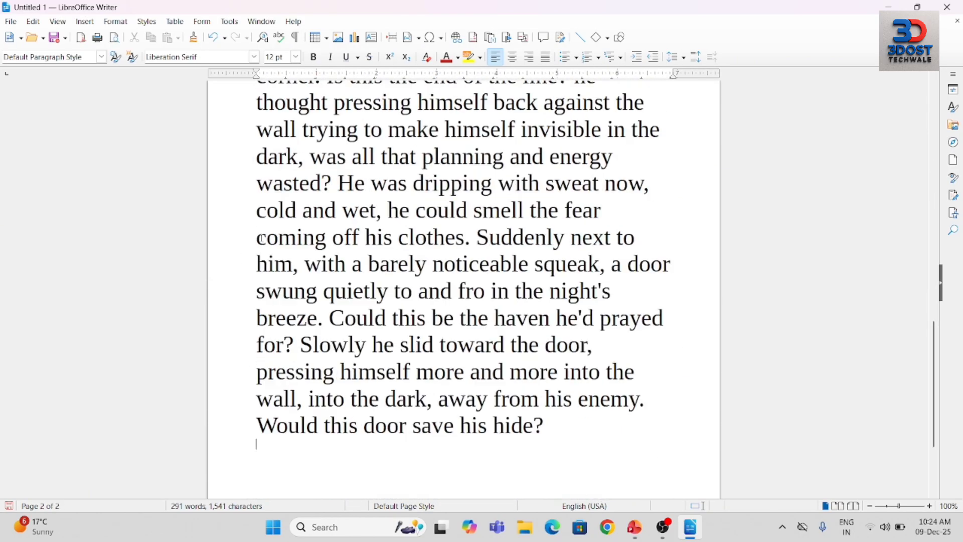
Step: Delete all the text on page 2 of Untitled 1 and remove the blank second page
scroll(241, 241, "up", 5)
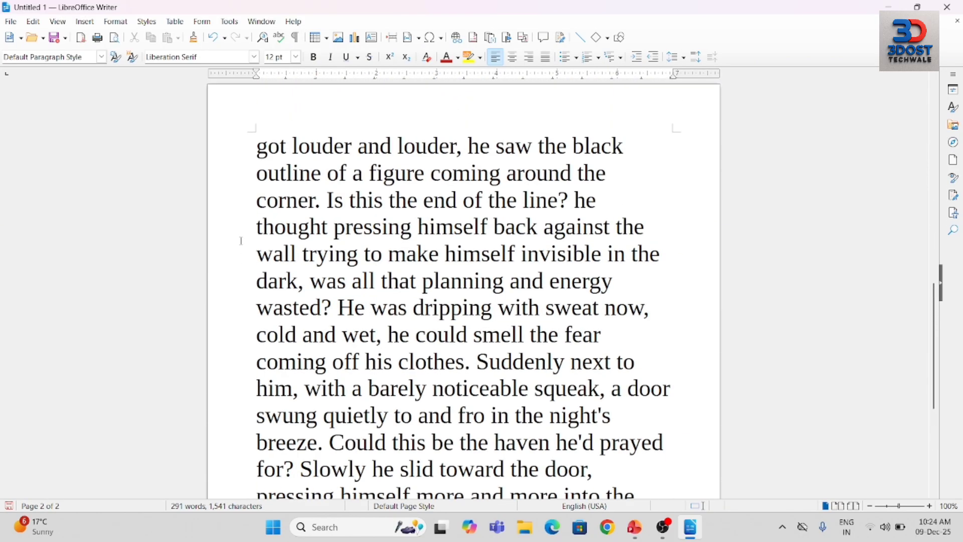
left_click_drag(256, 145, 544, 441)
key("Delete")
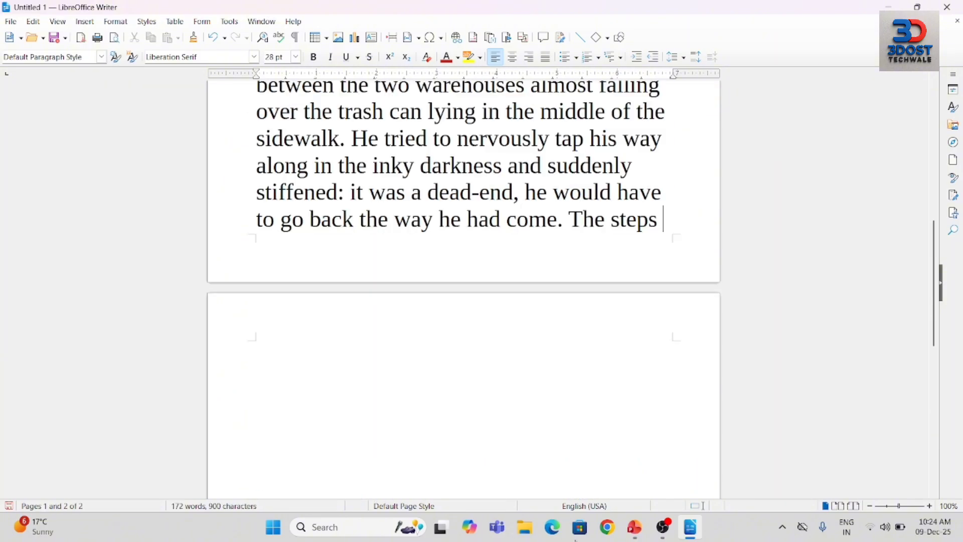
left_click(386, 378)
key("BackSpace")
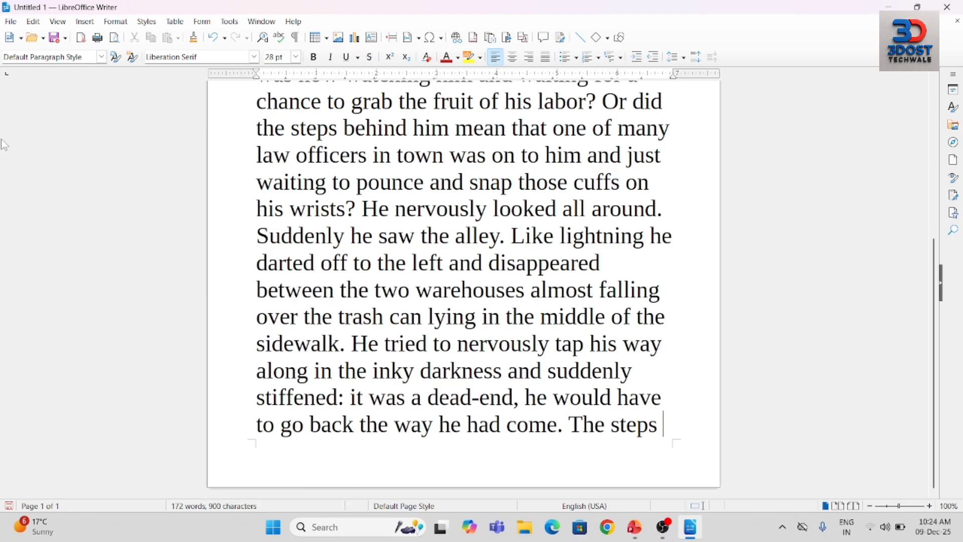
Step: Review the statistics in the properties of Untitled 1 and close the dialog without changes
left_click(15, 22)
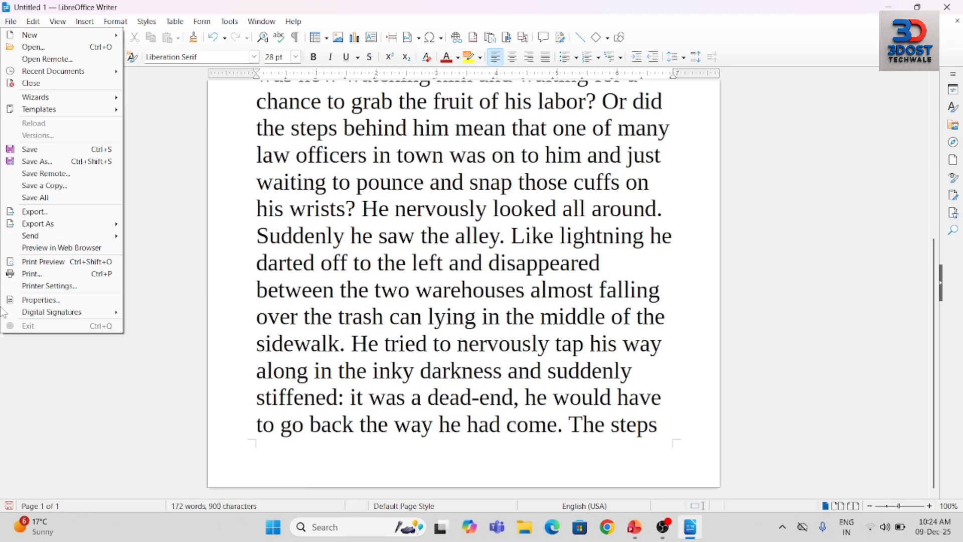
left_click(18, 300)
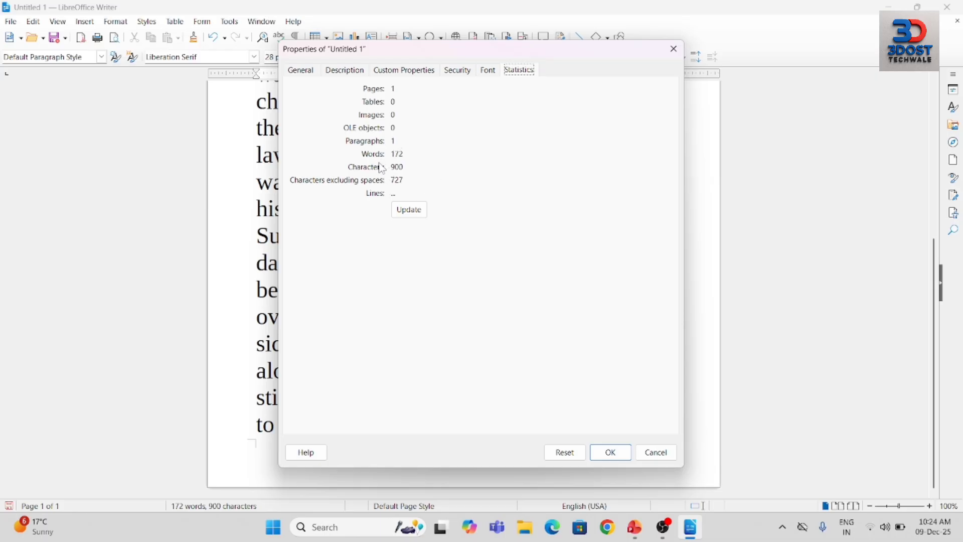
key("Escape")
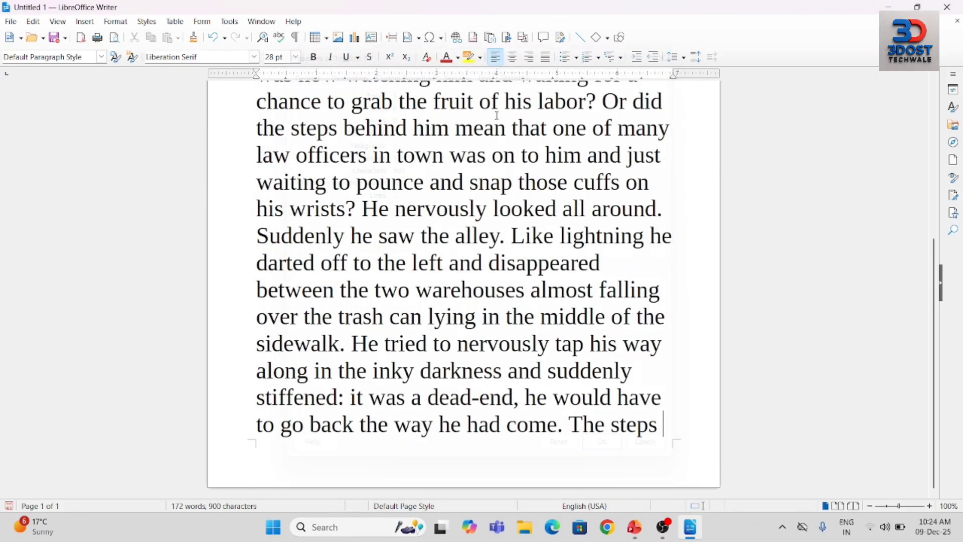
Step: Look over the Digital Signatures options and the Exit command for Untitled 1 without running any of them
left_click(7, 22)
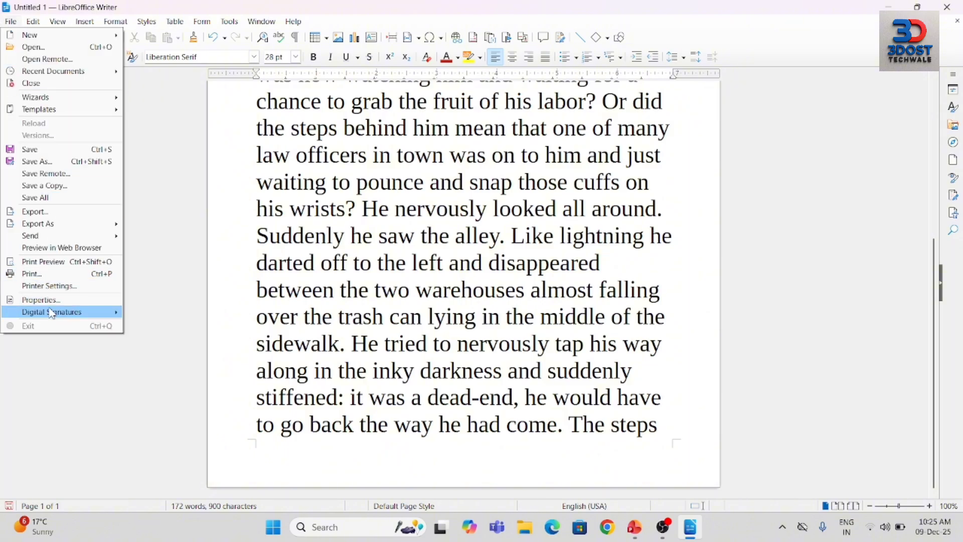
mouse_move(52, 313)
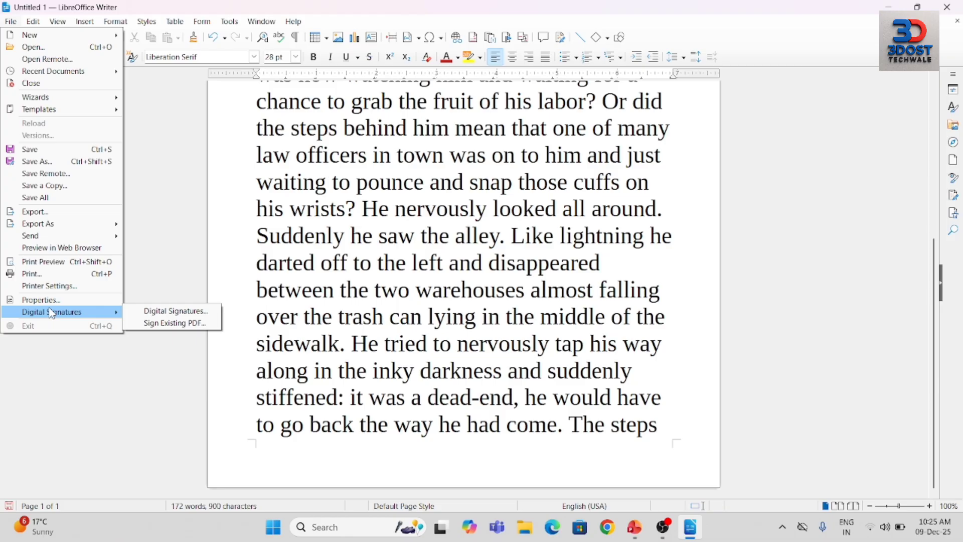
left_click(255, 278)
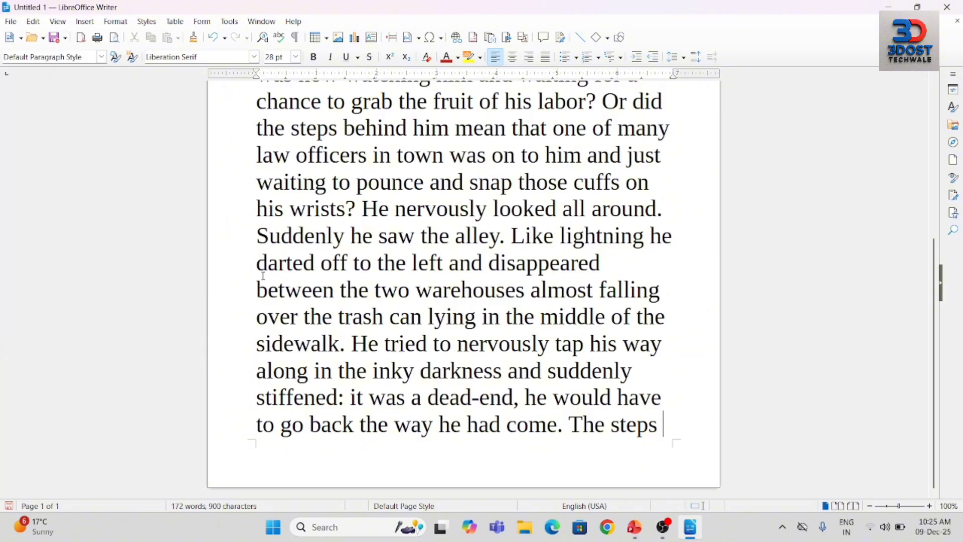
double_click(264, 277)
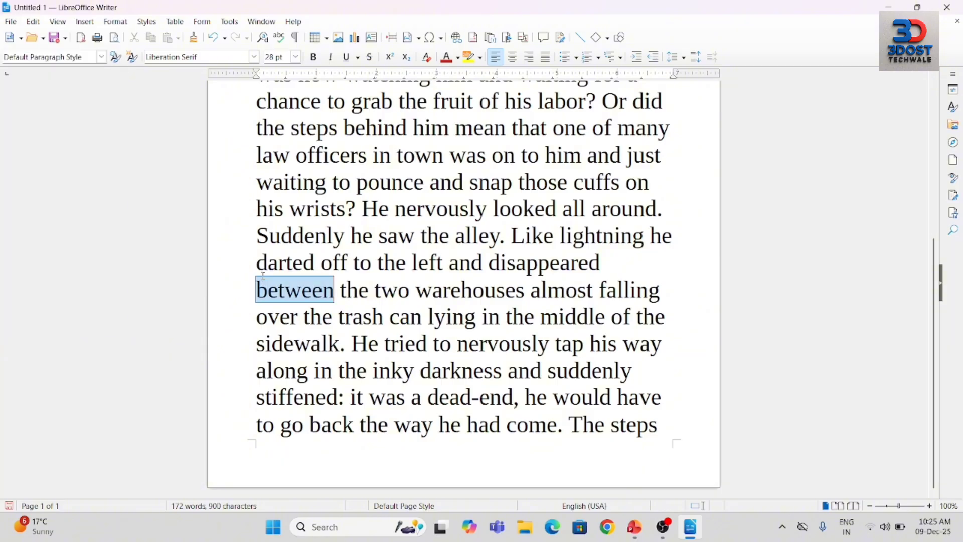
left_click(11, 21)
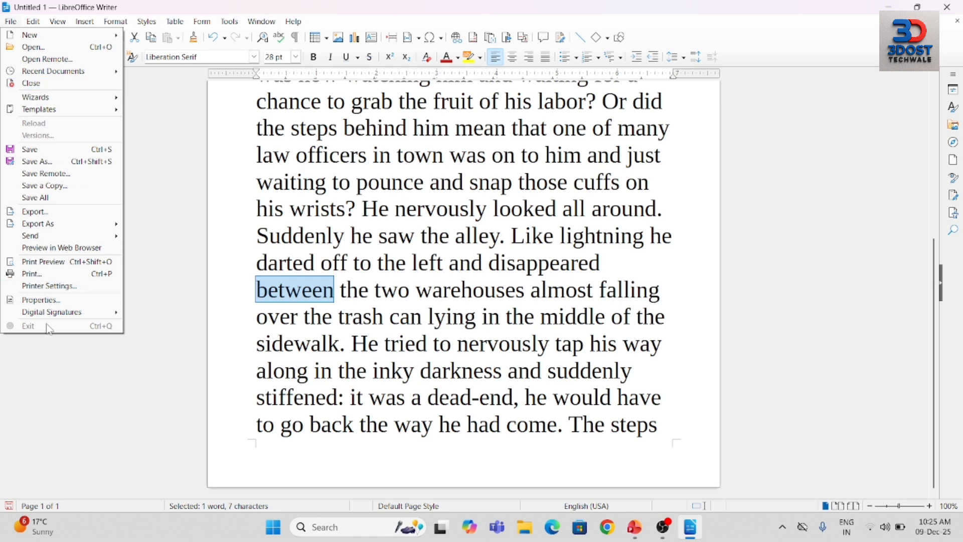
left_click(452, 261)
Step: Close the Untitled 1 document without saving its changes
scroll(451, 261, "up", 5)
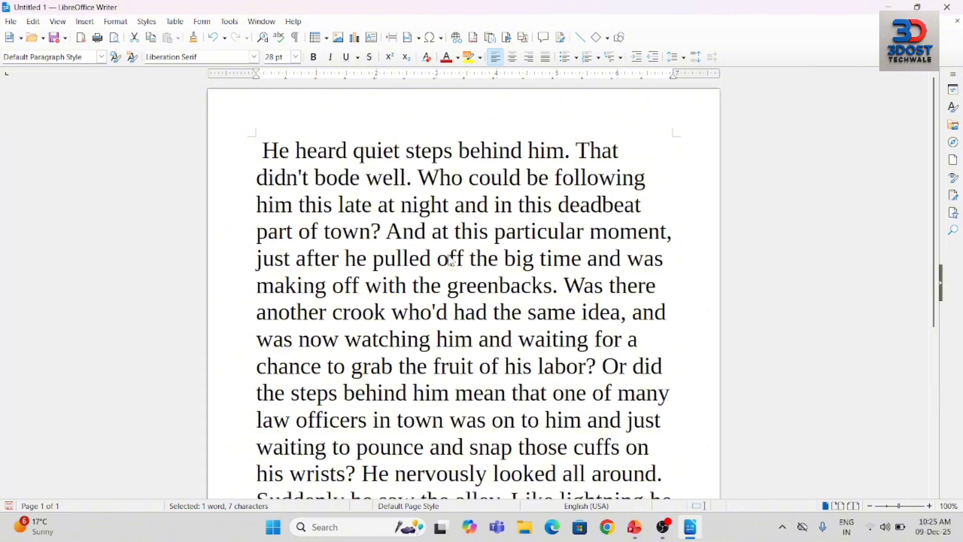
key("ctrl+w")
key("Tab")
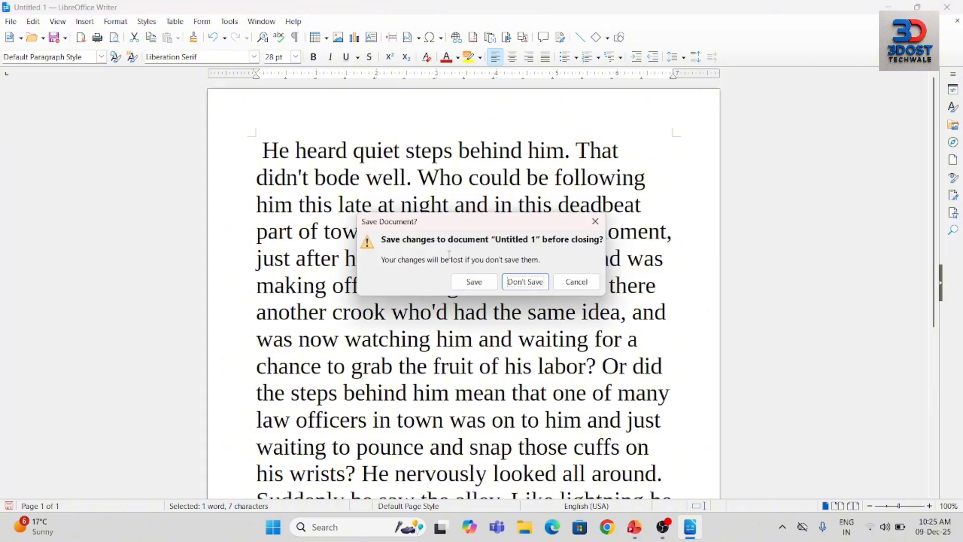
key("Return")
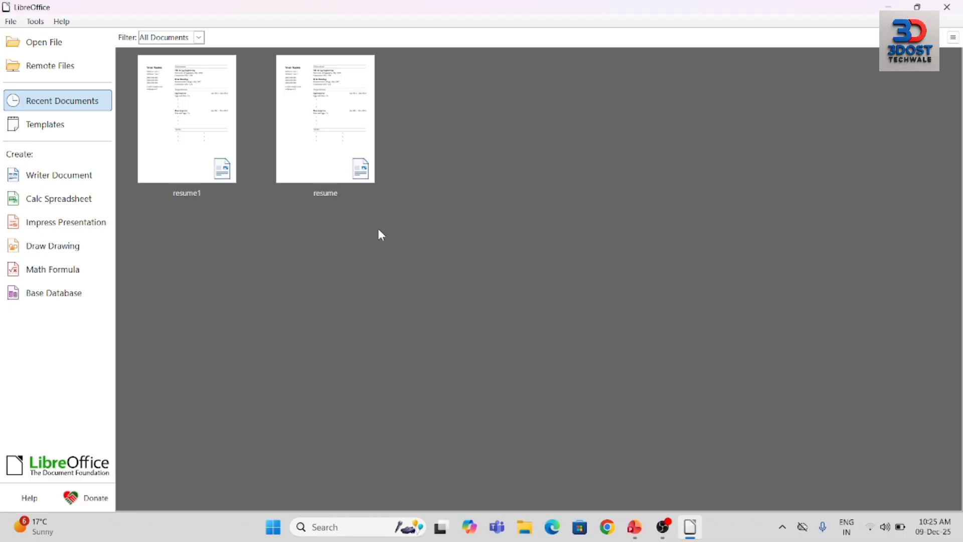
Step: Create a blank Writer document, check its Exit command, and close the document
left_click(55, 174)
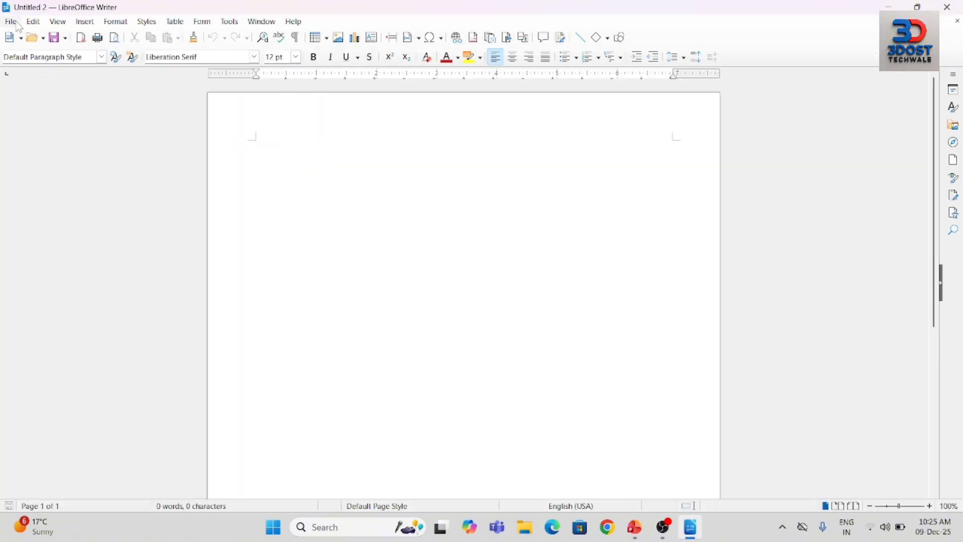
left_click(11, 22)
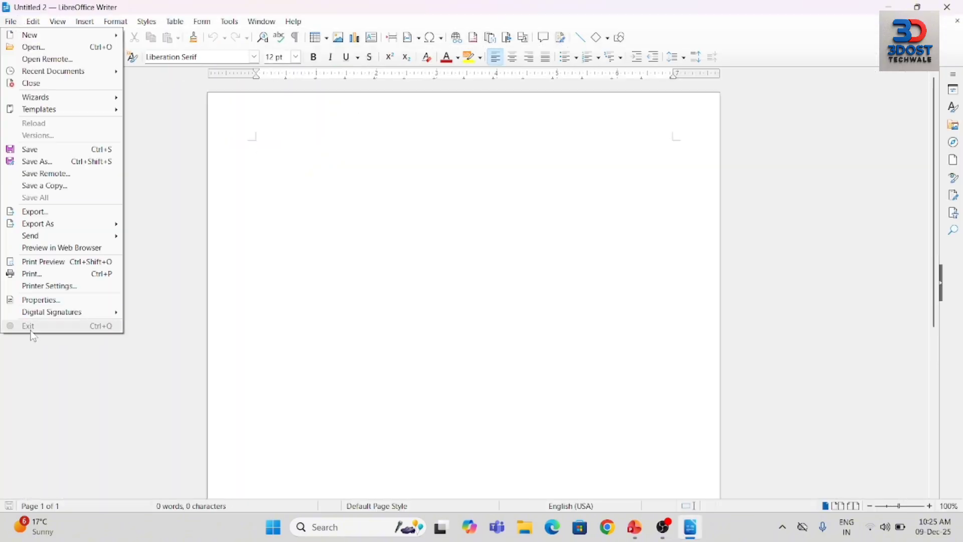
left_click(398, 307)
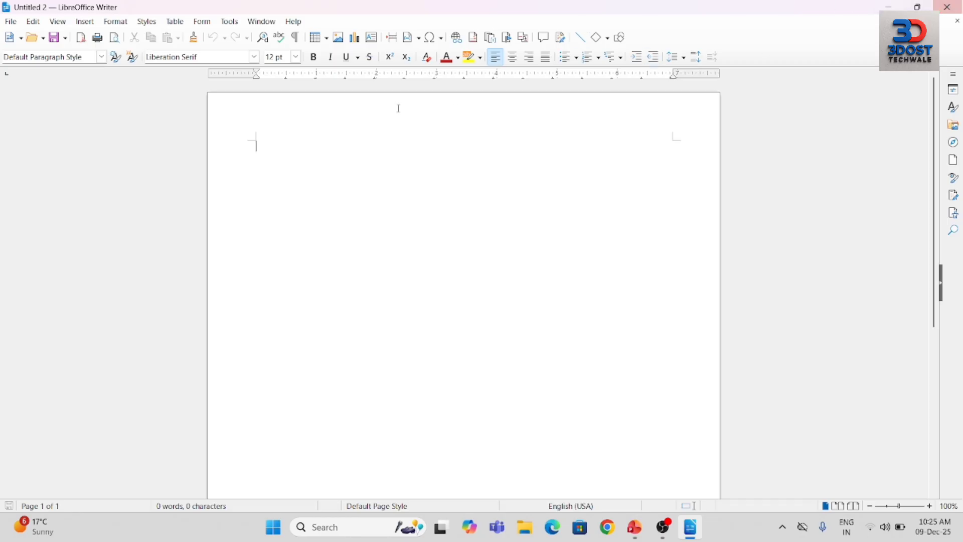
left_click(14, 23)
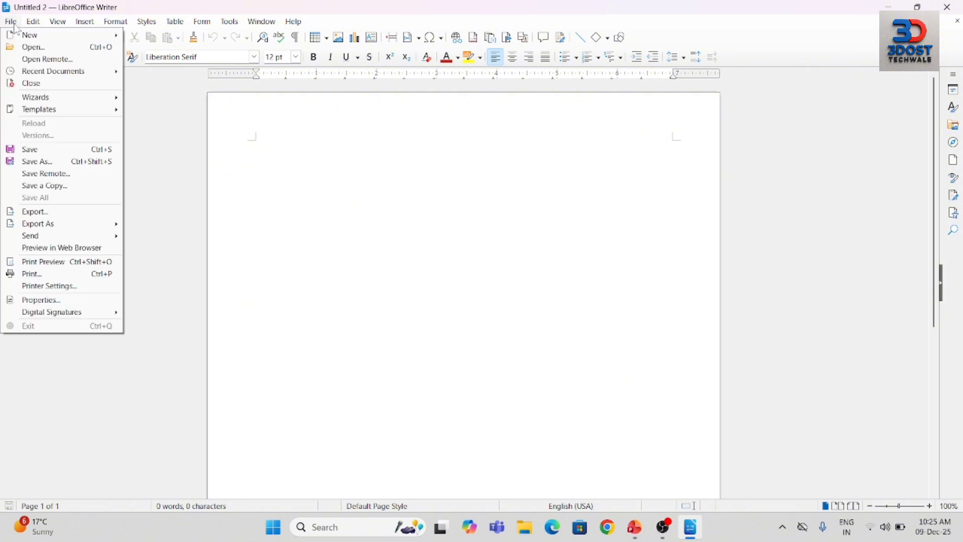
left_click(28, 84)
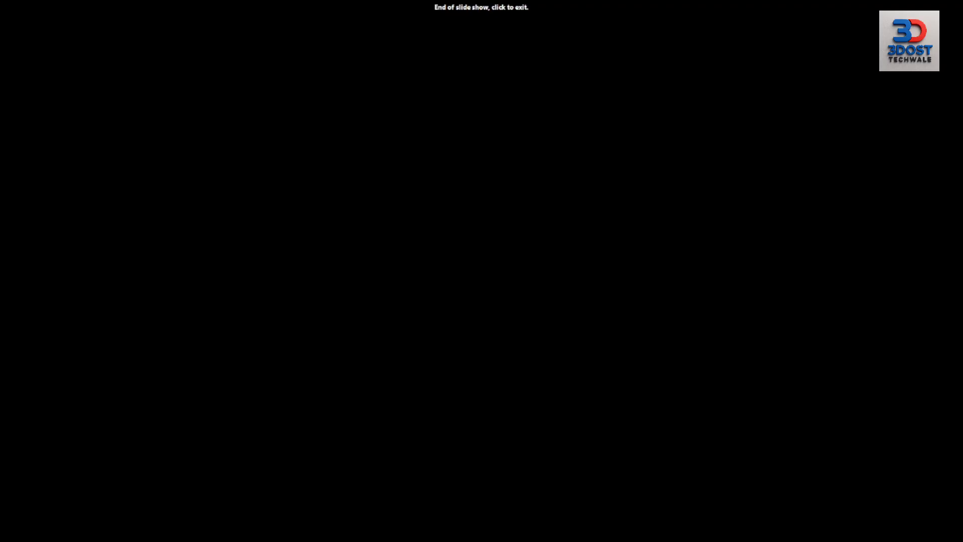
Step: End the PowerPoint slide show and switch to the blank Untitled 1 document in LibreOffice Writer
left_click(493, 172)
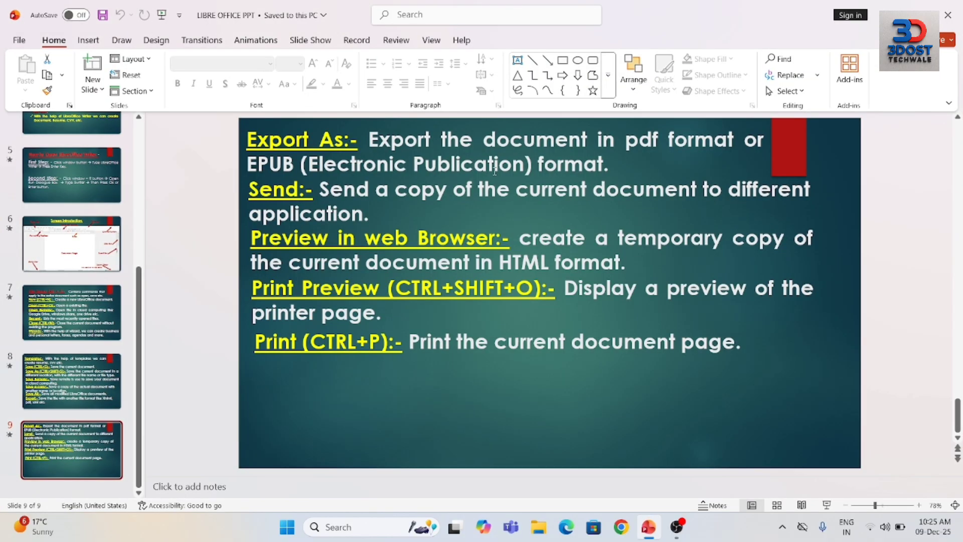
key("alt+Tab")
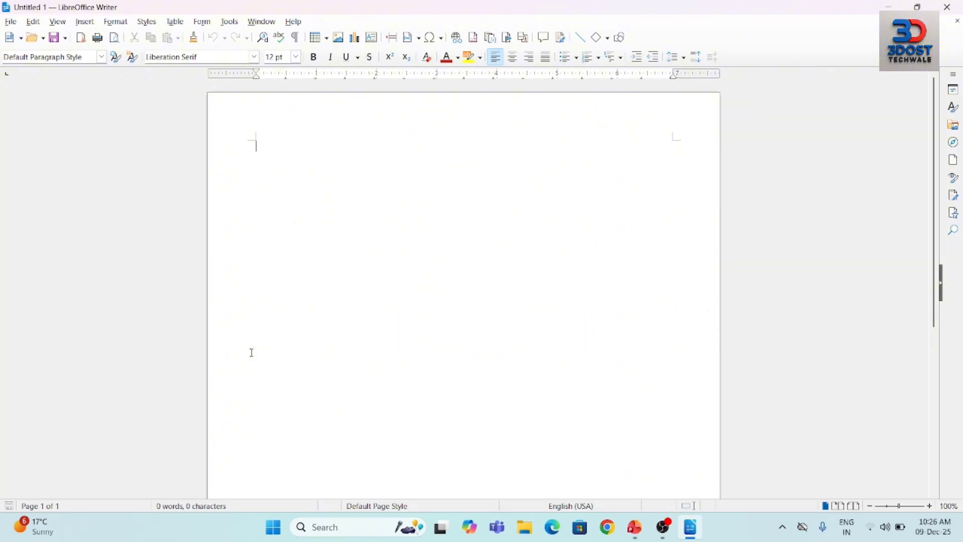
Step: Compare the Close and Exit LibreOffice commands available for the blank Untitled 1 document
left_click(20, 22)
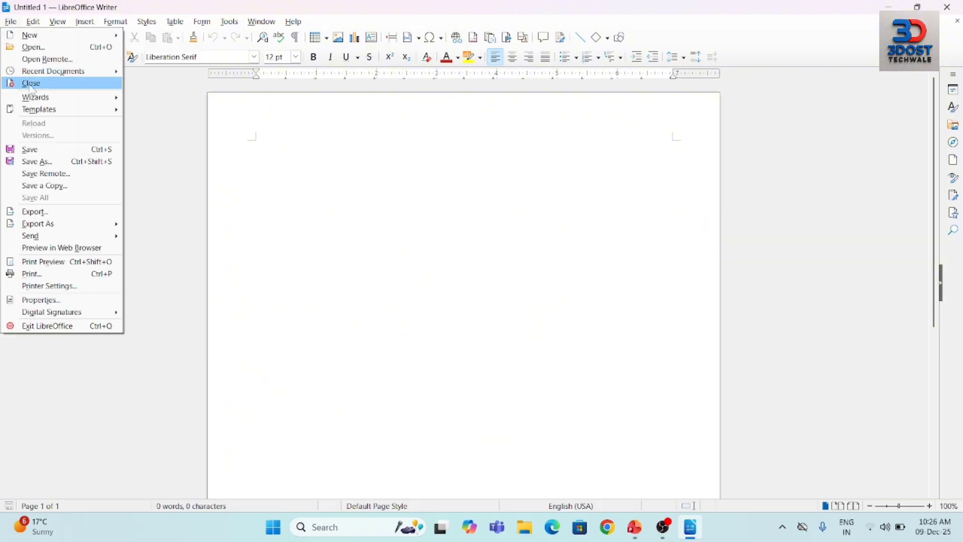
left_click(309, 195)
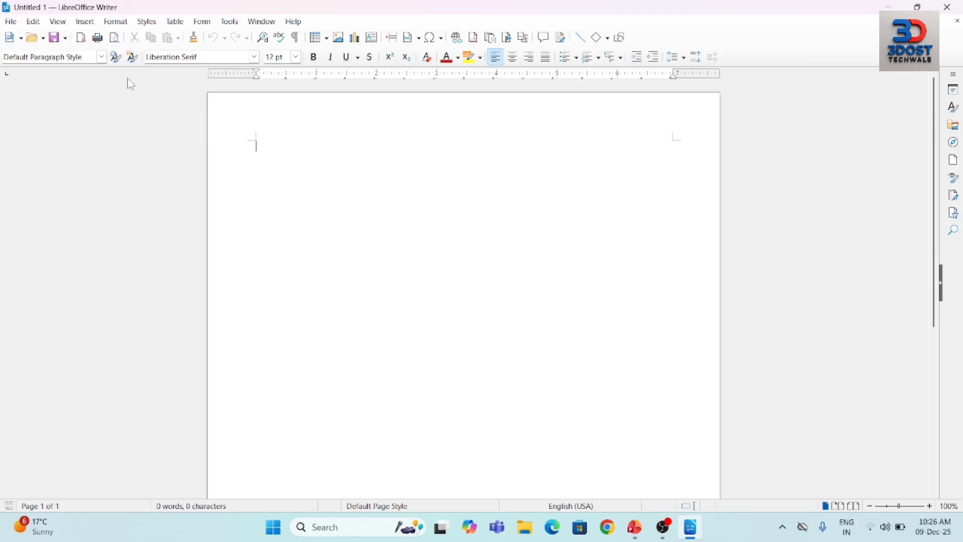
left_click(11, 22)
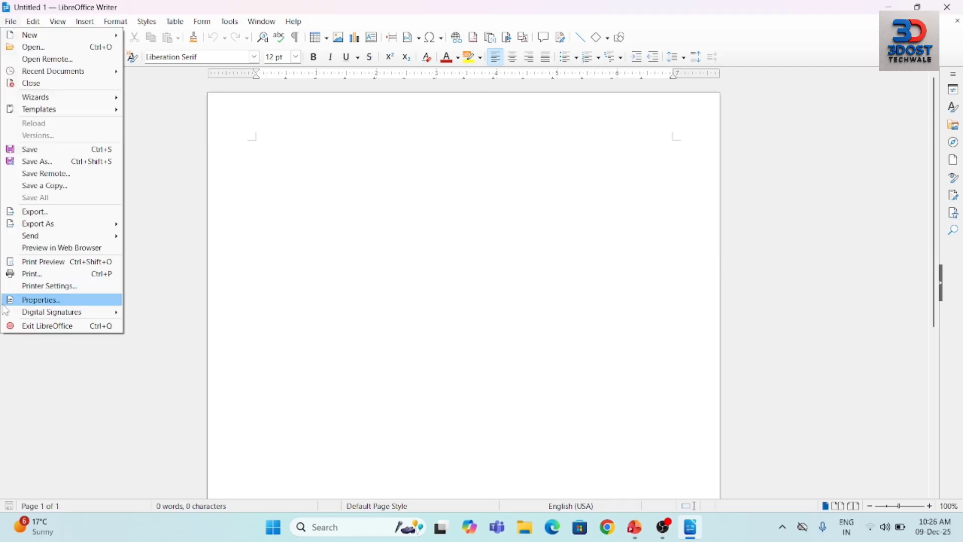